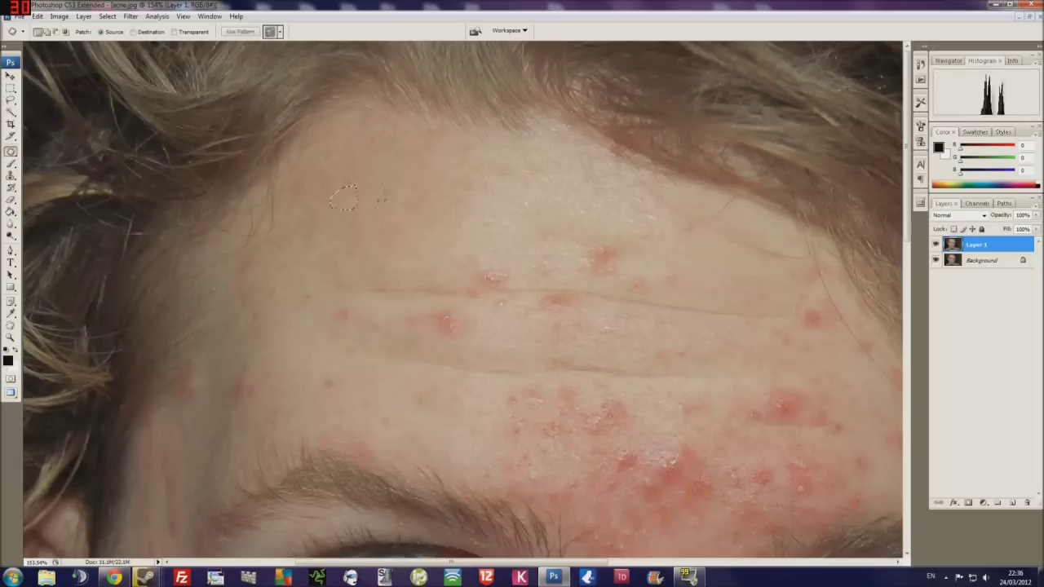
Step: Patch the first red spots on the upper forehead with nearby clear skin
{"action": "left_click_drag", "start_coordinate": [352, 186], "coordinate": [341, 158]}
{"action": "key", "text": "ctrl+d"}
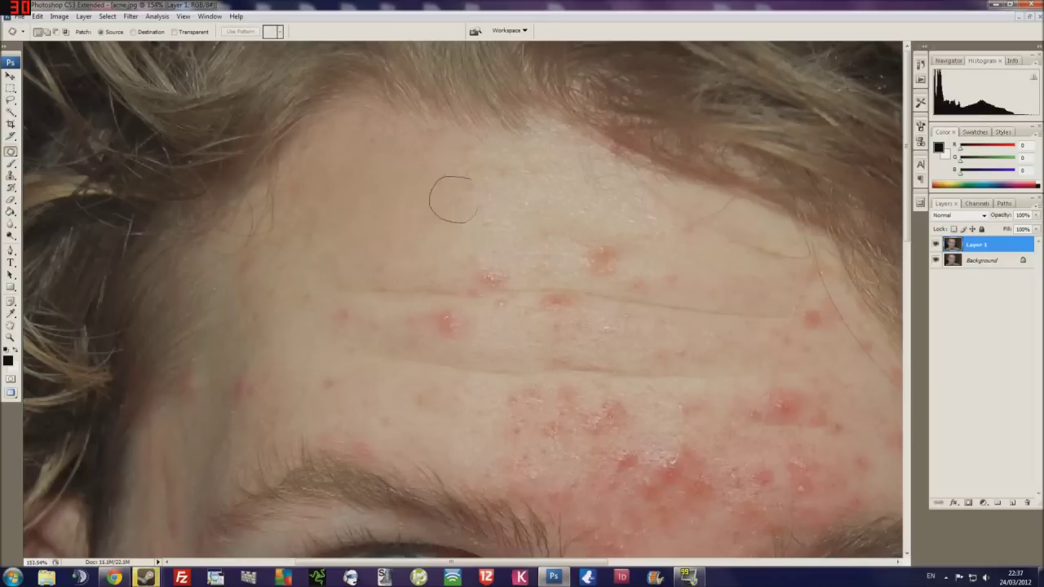
{"action": "mouse_move", "coordinate": [457, 306]}
{"action": "left_mouse_down"}
{"action": "mouse_move", "coordinate": [483, 327]}
{"action": "mouse_move", "coordinate": [418, 334]}
{"action": "left_mouse_up"}
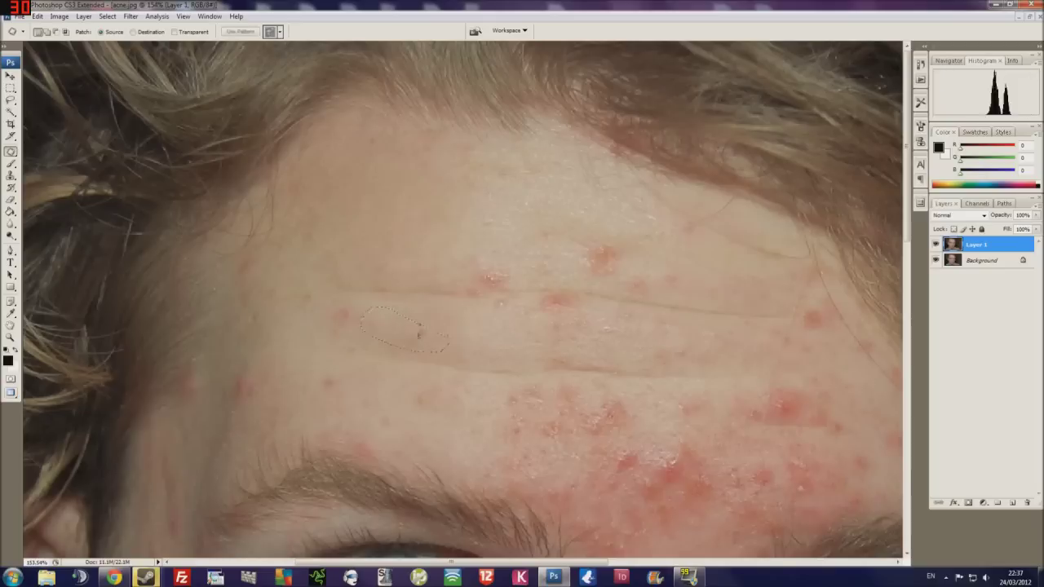
{"action": "left_click_drag", "start_coordinate": [501, 274], "coordinate": [415, 234]}
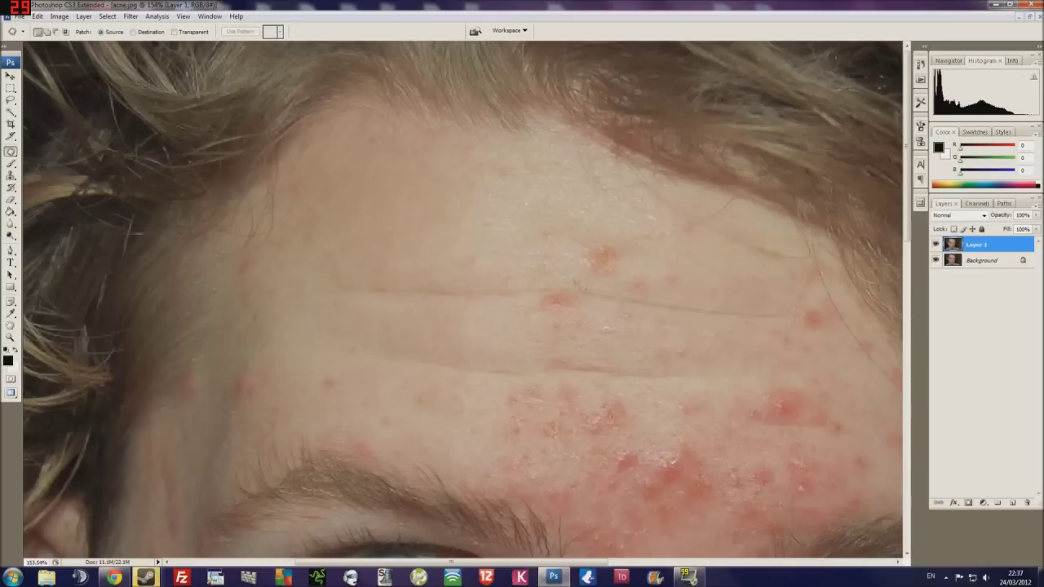
{"action": "left_click_drag", "start_coordinate": [578, 285], "coordinate": [502, 321]}
Step: Patch the next forehead spot by moving its selection onto clean skin above
{"action": "left_click_drag", "start_coordinate": [589, 245], "coordinate": [590, 246]}
{"action": "mouse_move", "coordinate": [601, 259]}
{"action": "left_mouse_down"}
{"action": "mouse_move", "coordinate": [584, 233]}
{"action": "mouse_move", "coordinate": [620, 270]}
{"action": "mouse_move", "coordinate": [652, 244]}
{"action": "mouse_move", "coordinate": [625, 236]}
{"action": "left_mouse_up"}
{"action": "left_click_drag", "start_coordinate": [628, 257], "coordinate": [685, 225]}
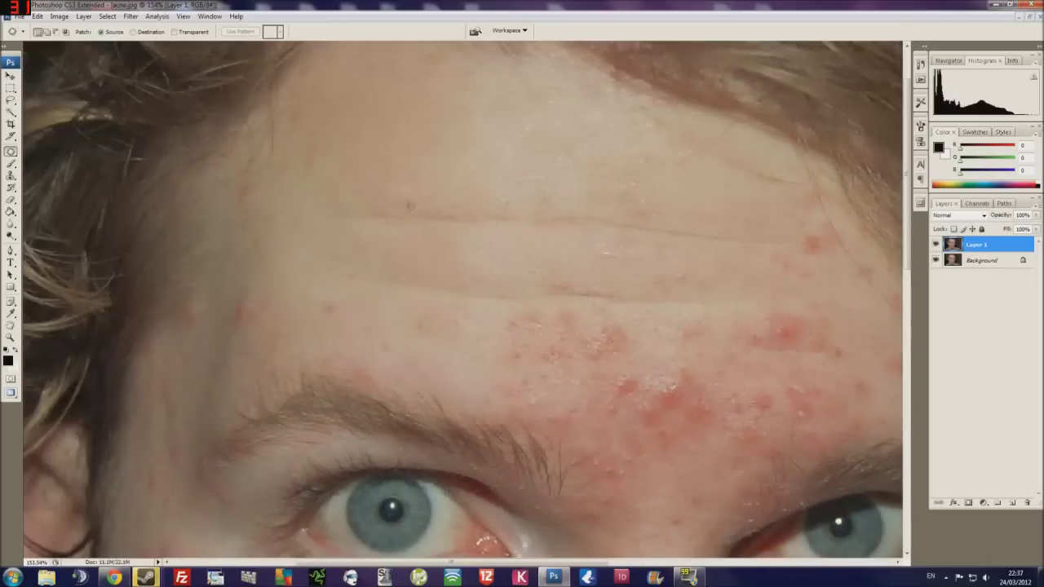
{"action": "left_click_drag", "start_coordinate": [459, 218], "coordinate": [522, 210]}
Step: Patch the spots near the hairline and the small dark forehead spot, then deselect
{"action": "left_click_drag", "start_coordinate": [641, 189], "coordinate": [587, 189]}
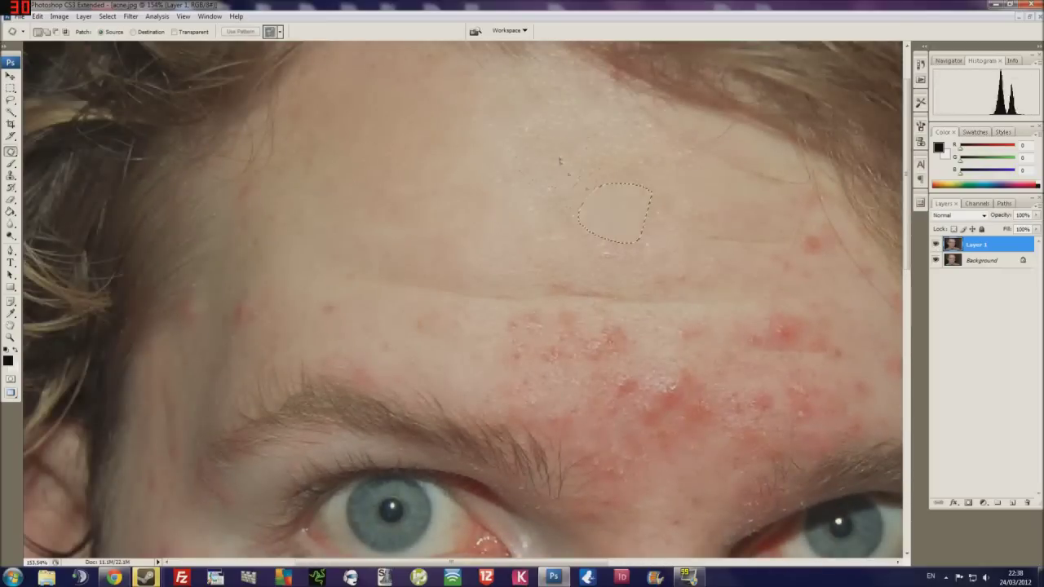
{"action": "left_click_drag", "start_coordinate": [766, 217], "coordinate": [717, 245]}
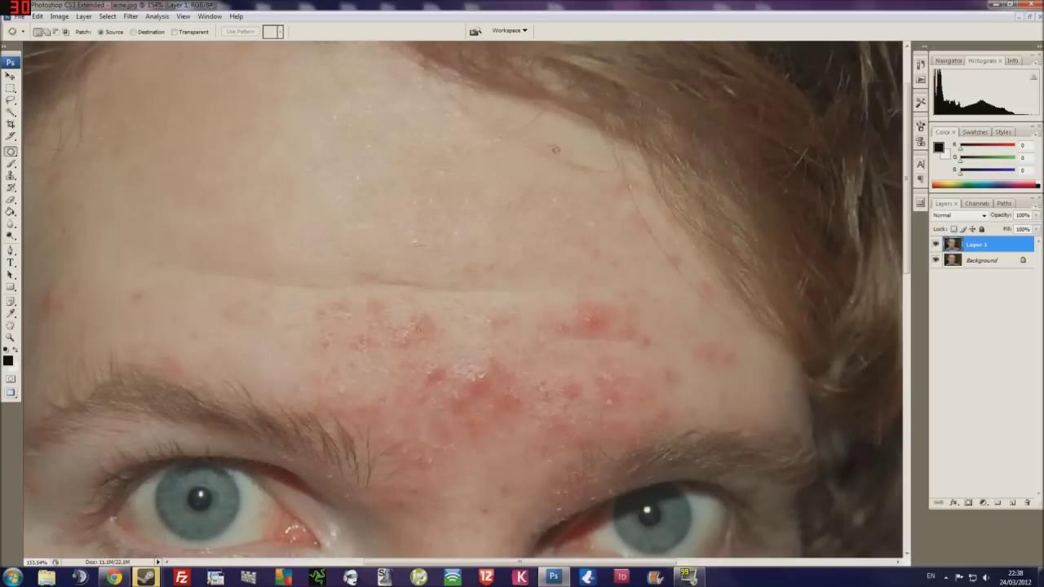
{"action": "left_click_drag", "start_coordinate": [555, 150], "coordinate": [518, 155]}
{"action": "left_click_drag", "start_coordinate": [613, 219], "coordinate": [624, 244]}
{"action": "left_click_drag", "start_coordinate": [690, 269], "coordinate": [620, 163]}
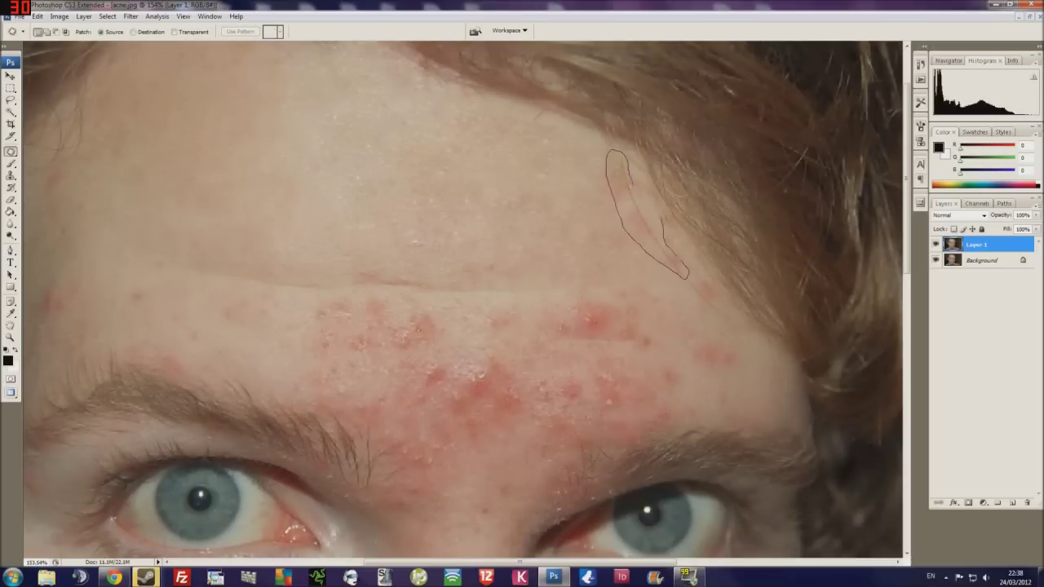
{"action": "left_click", "coordinate": [640, 202]}
Step: Patch the remaining forehead spots near the brow
{"action": "scroll", "coordinate": [538, 171], "scroll_direction": "down", "scroll_amount": 2}
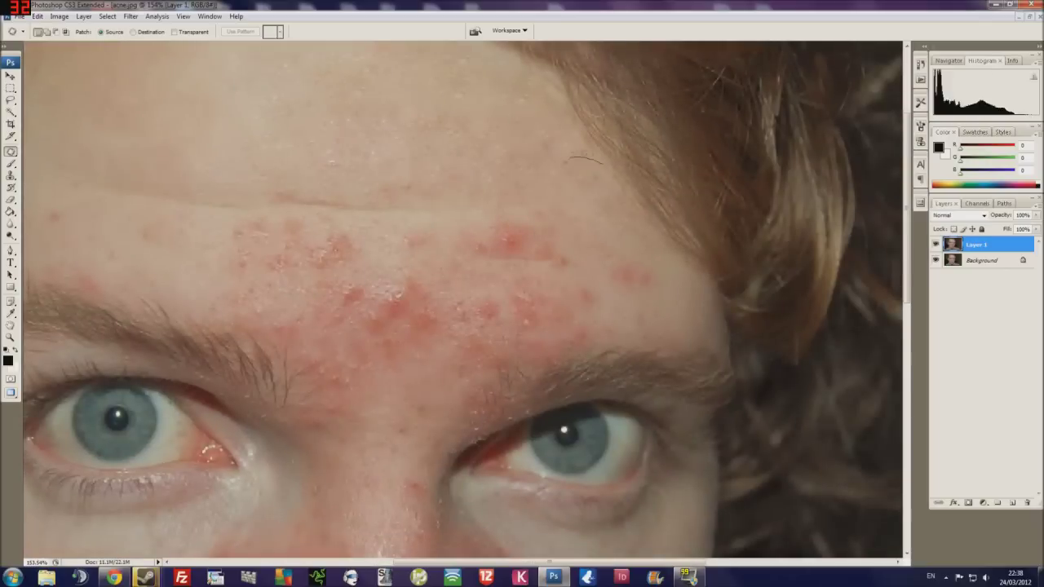
{"action": "scroll", "coordinate": [534, 133], "scroll_direction": "left", "scroll_amount": 5}
{"action": "scroll", "coordinate": [504, 152], "scroll_direction": "left", "scroll_amount": 4}
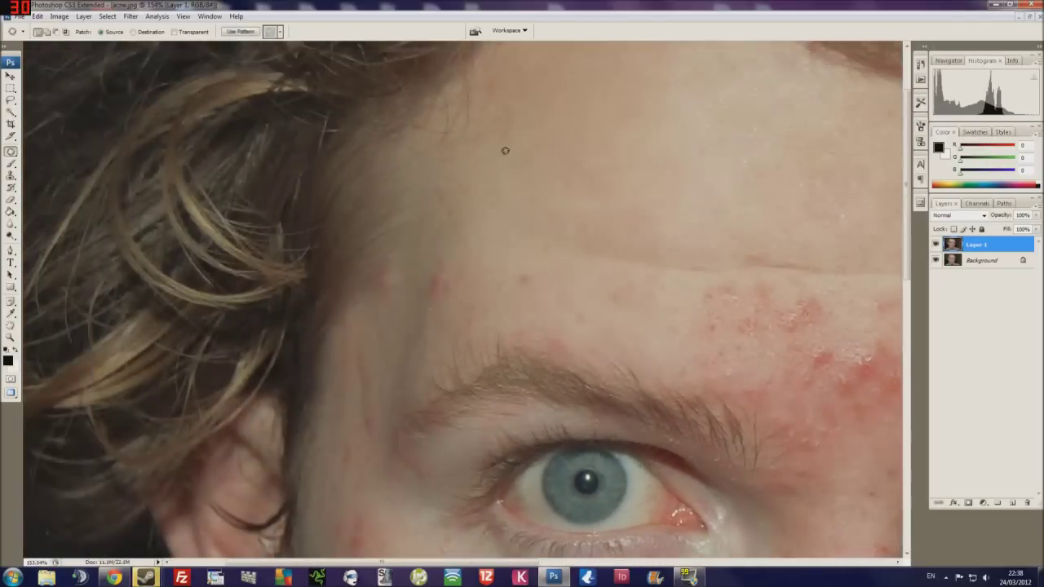
{"action": "scroll", "coordinate": [503, 152], "scroll_direction": "up", "scroll_amount": 2}
{"action": "scroll", "coordinate": [493, 155], "scroll_direction": "down", "scroll_amount": 3}
{"action": "scroll", "coordinate": [494, 155], "scroll_direction": "left", "scroll_amount": 1}
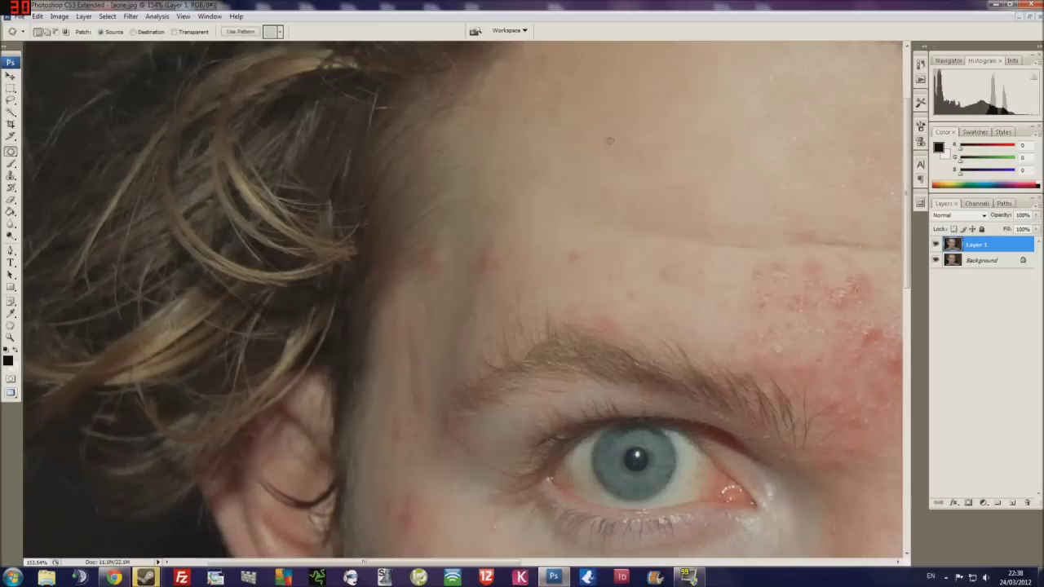
{"action": "scroll", "coordinate": [571, 164], "scroll_direction": "left", "scroll_amount": 1}
{"action": "scroll", "coordinate": [554, 177], "scroll_direction": "right", "scroll_amount": 3}
{"action": "scroll", "coordinate": [516, 239], "scroll_direction": "right", "scroll_amount": 3}
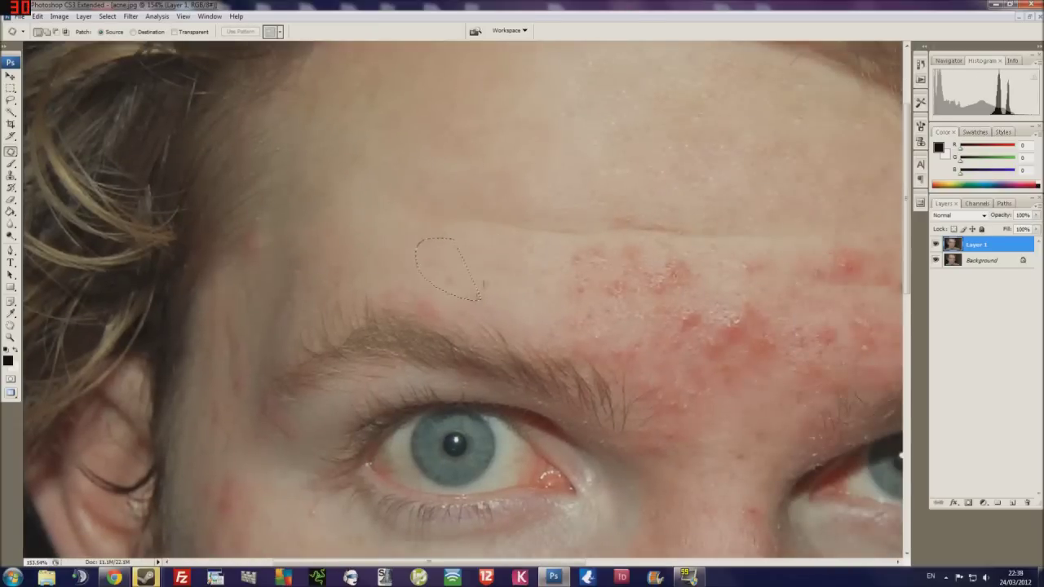
{"action": "scroll", "coordinate": [447, 169], "scroll_direction": "left", "scroll_amount": 2}
{"action": "scroll", "coordinate": [373, 203], "scroll_direction": "right", "scroll_amount": 5}
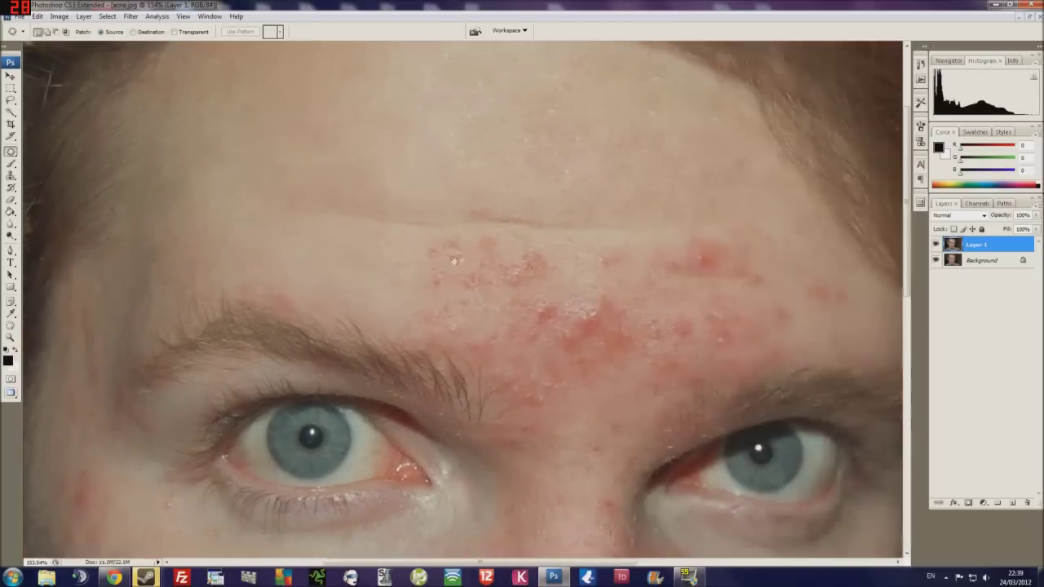
{"action": "left_click_drag", "start_coordinate": [508, 238], "coordinate": [481, 269]}
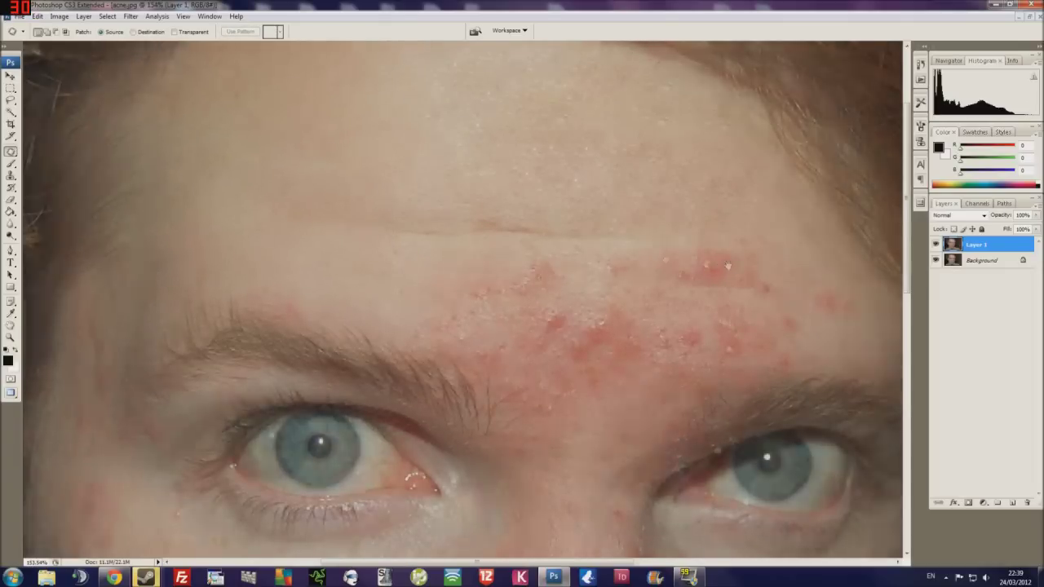
{"action": "scroll", "coordinate": [490, 269], "scroll_direction": "right", "scroll_amount": 4}
{"action": "left_click_drag", "start_coordinate": [405, 154], "coordinate": [350, 203]}
Step: Patch the red blemish above the brow and the reddened forehead area
{"action": "key", "text": "ctrl+0"}
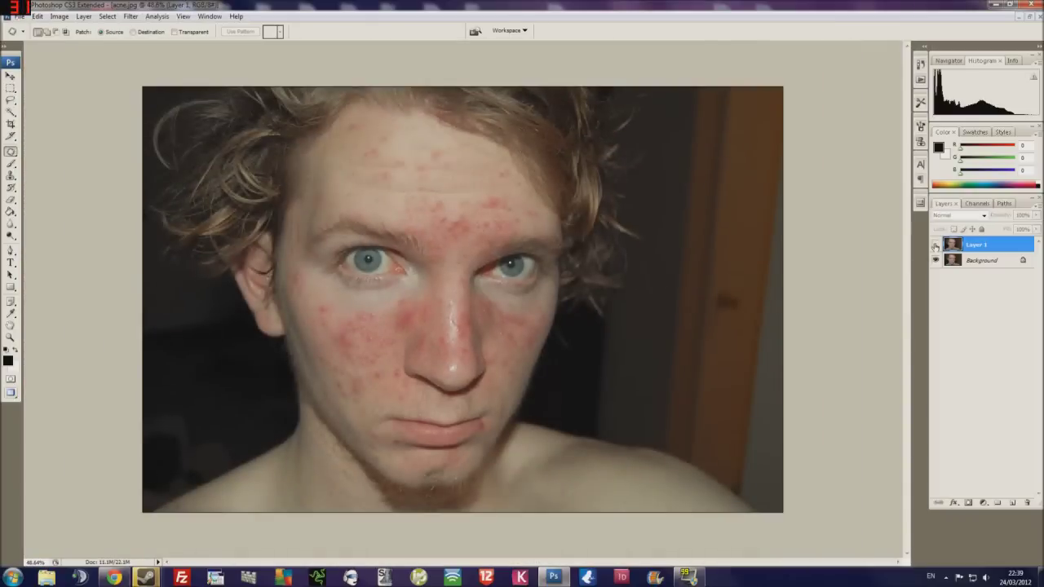
{"action": "scroll", "coordinate": [511, 206], "scroll_direction": "up", "scroll_amount": 3}
{"action": "scroll", "coordinate": [511, 207], "scroll_direction": "up", "scroll_amount": 1}
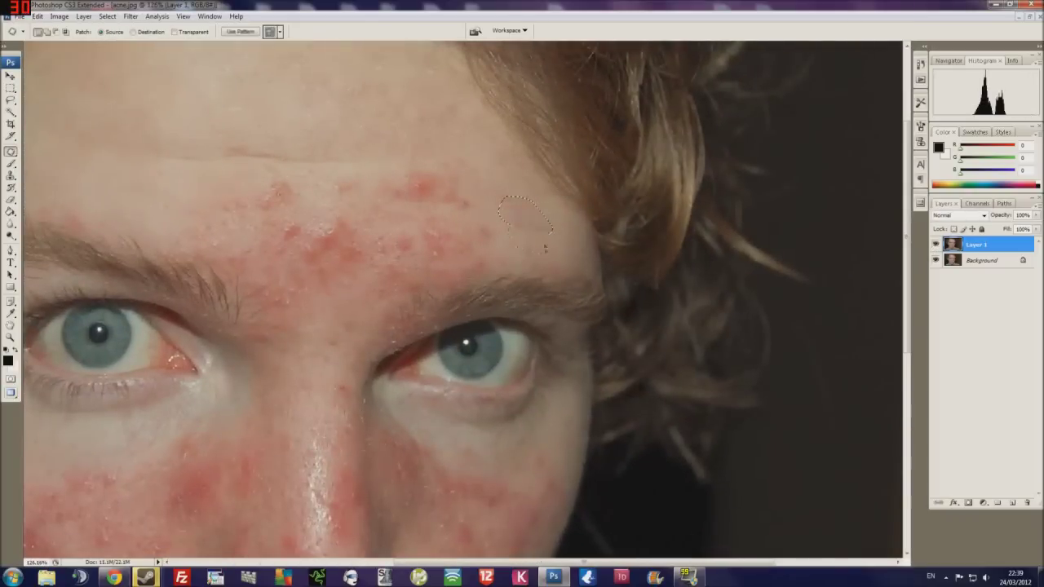
{"action": "scroll", "coordinate": [512, 206], "scroll_direction": "up", "scroll_amount": 3}
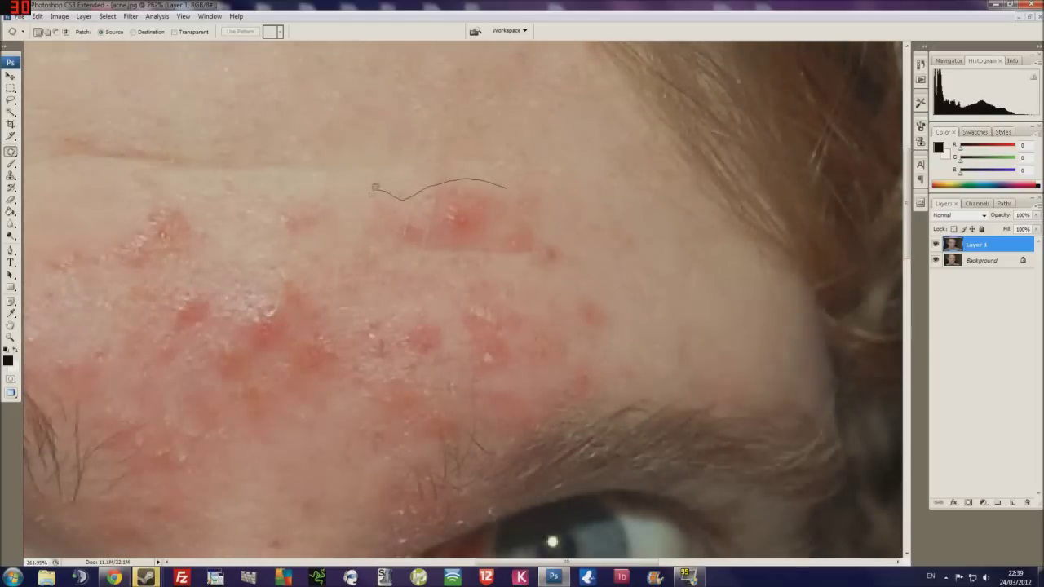
{"action": "left_click_drag", "start_coordinate": [372, 187], "coordinate": [383, 200]}
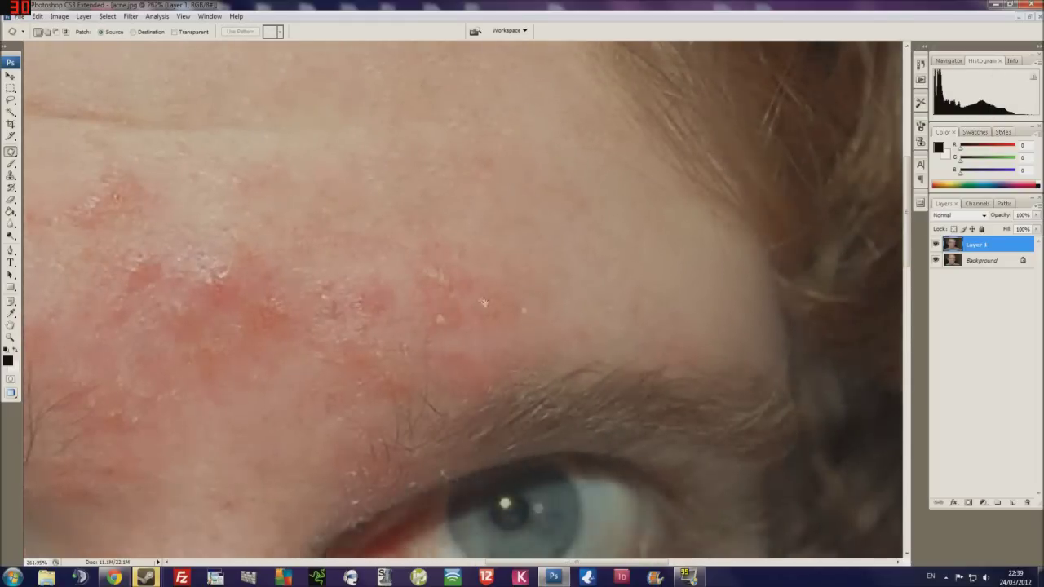
{"action": "left_click_drag", "start_coordinate": [510, 248], "coordinate": [598, 258]}
{"action": "left_click_drag", "start_coordinate": [586, 211], "coordinate": [599, 195]}
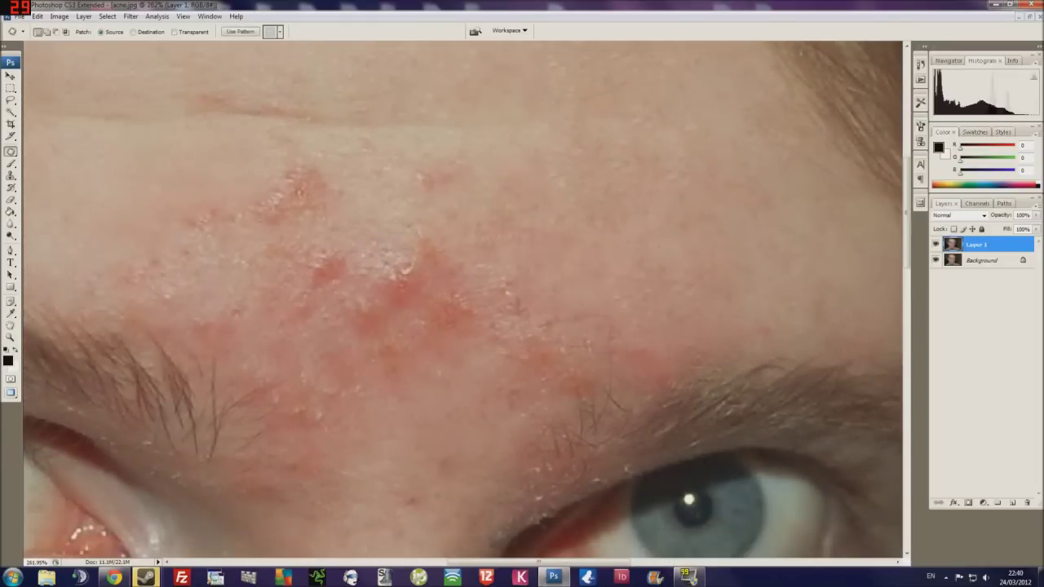
{"action": "left_click_drag", "start_coordinate": [560, 269], "coordinate": [617, 337]}
Step: Patch the red spot between the brows with clean skin
{"action": "mouse_move", "coordinate": [579, 224]}
{"action": "left_mouse_down"}
{"action": "mouse_move", "coordinate": [480, 285]}
{"action": "mouse_move", "coordinate": [553, 331]}
{"action": "left_mouse_up"}
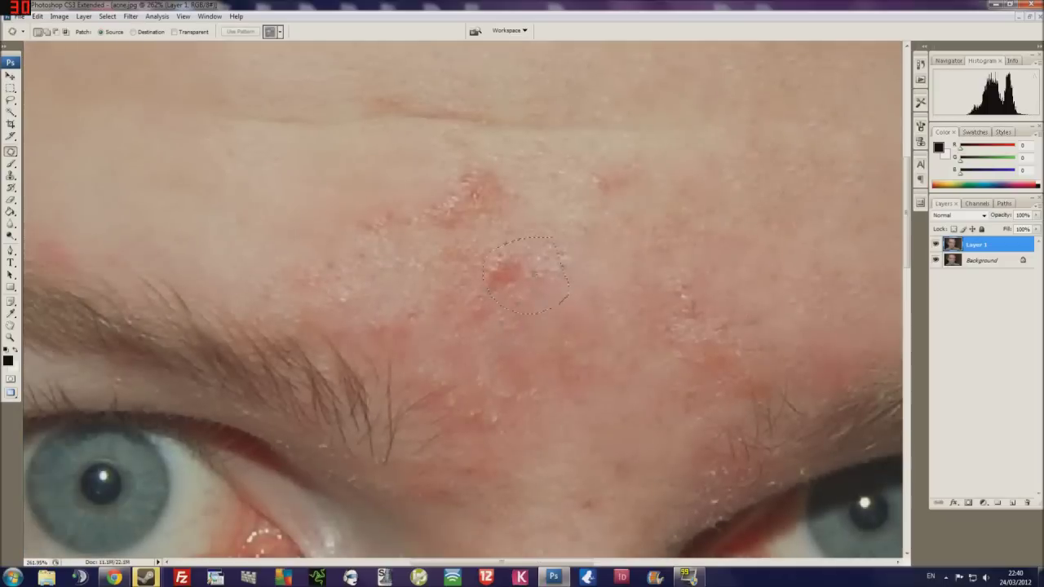
{"action": "left_click_drag", "start_coordinate": [571, 244], "coordinate": [506, 188]}
{"action": "mouse_move", "coordinate": [510, 169]}
{"action": "left_mouse_down"}
{"action": "mouse_move", "coordinate": [597, 251]}
{"action": "mouse_move", "coordinate": [571, 326]}
{"action": "left_mouse_up"}
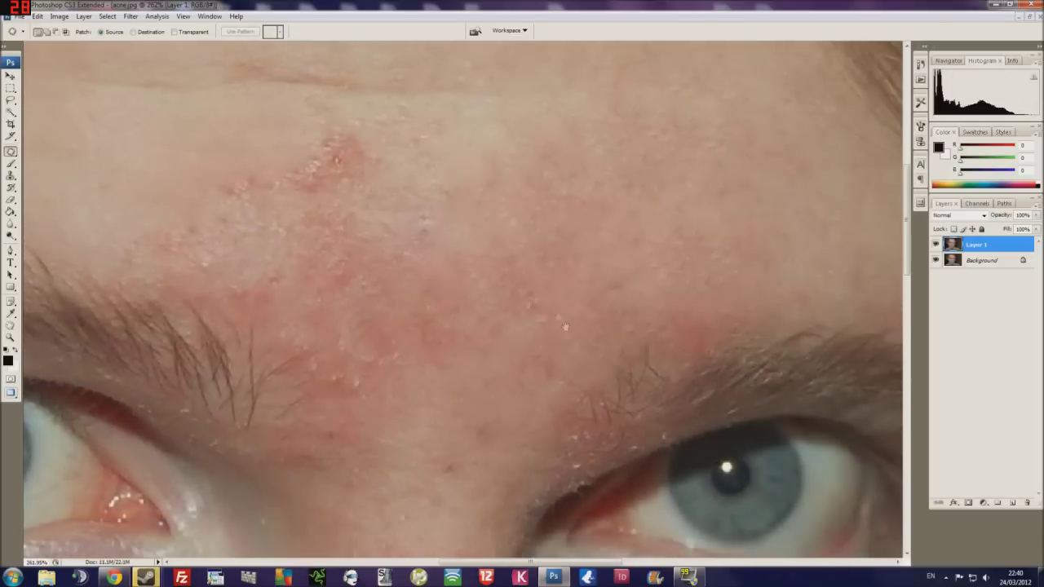
{"action": "mouse_move", "coordinate": [490, 342]}
{"action": "left_mouse_down"}
{"action": "mouse_move", "coordinate": [568, 353]}
{"action": "mouse_move", "coordinate": [538, 328]}
{"action": "left_mouse_up"}
{"action": "left_click_drag", "start_coordinate": [503, 377], "coordinate": [527, 246]}
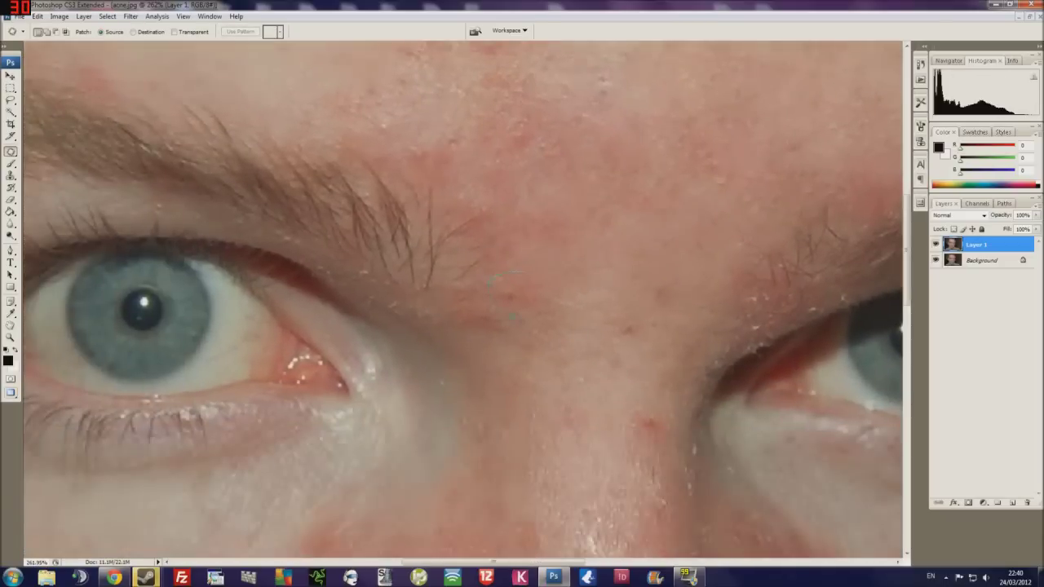
{"action": "left_click_drag", "start_coordinate": [522, 285], "coordinate": [522, 555]}
{"action": "left_click_drag", "start_coordinate": [407, 265], "coordinate": [448, 189]}
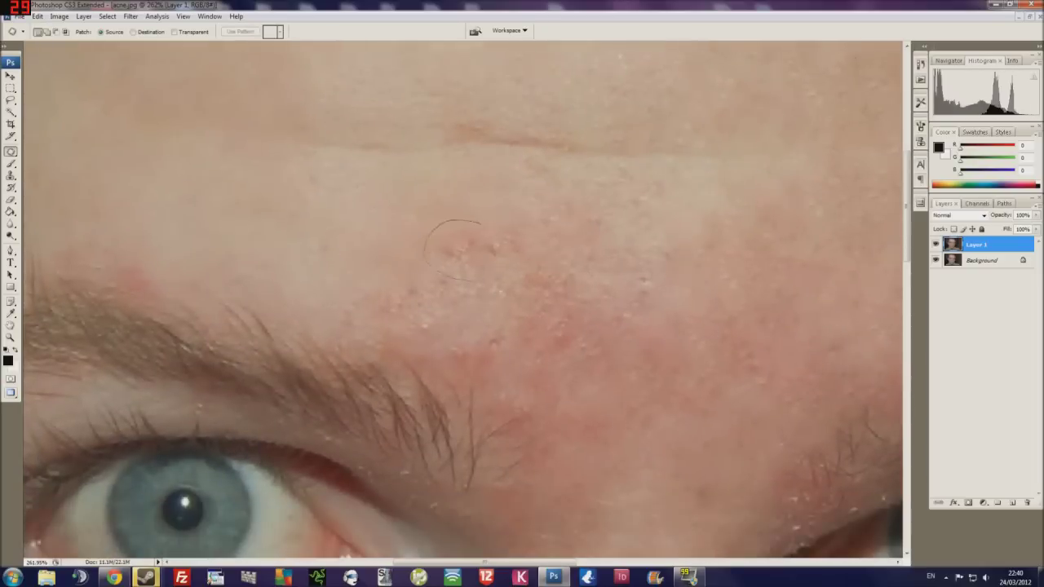
Step: Patch the remaining small spots and reddened areas of the forehead with clear skin above
{"action": "left_click_drag", "start_coordinate": [448, 245], "coordinate": [408, 172]}
{"action": "left_click_drag", "start_coordinate": [351, 200], "coordinate": [346, 204]}
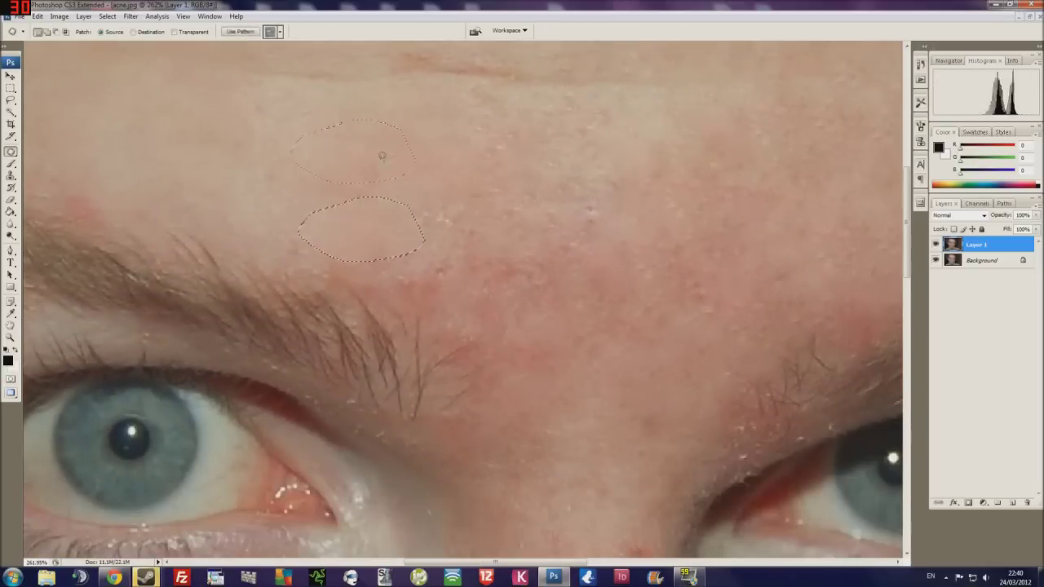
{"action": "mouse_move", "coordinate": [448, 212]}
{"action": "left_mouse_down"}
{"action": "mouse_move", "coordinate": [384, 183]}
{"action": "mouse_move", "coordinate": [428, 292]}
{"action": "left_mouse_up"}
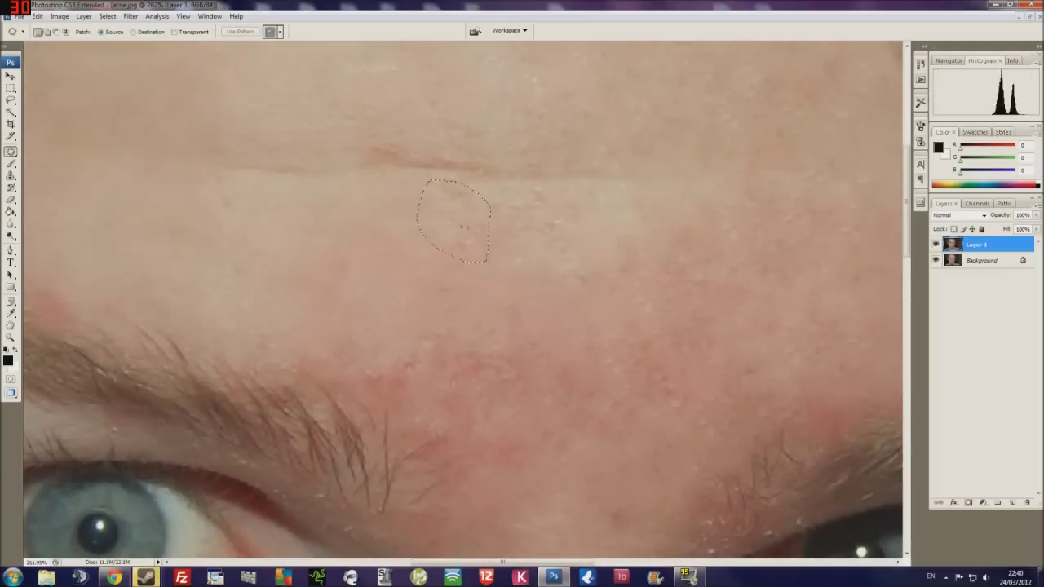
{"action": "mouse_move", "coordinate": [404, 181]}
{"action": "left_mouse_down"}
{"action": "mouse_move", "coordinate": [457, 211]}
{"action": "mouse_move", "coordinate": [490, 125]}
{"action": "left_mouse_up"}
{"action": "mouse_move", "coordinate": [457, 245]}
{"action": "left_mouse_down"}
{"action": "mouse_move", "coordinate": [562, 233]}
{"action": "mouse_move", "coordinate": [575, 257]}
{"action": "left_mouse_up"}
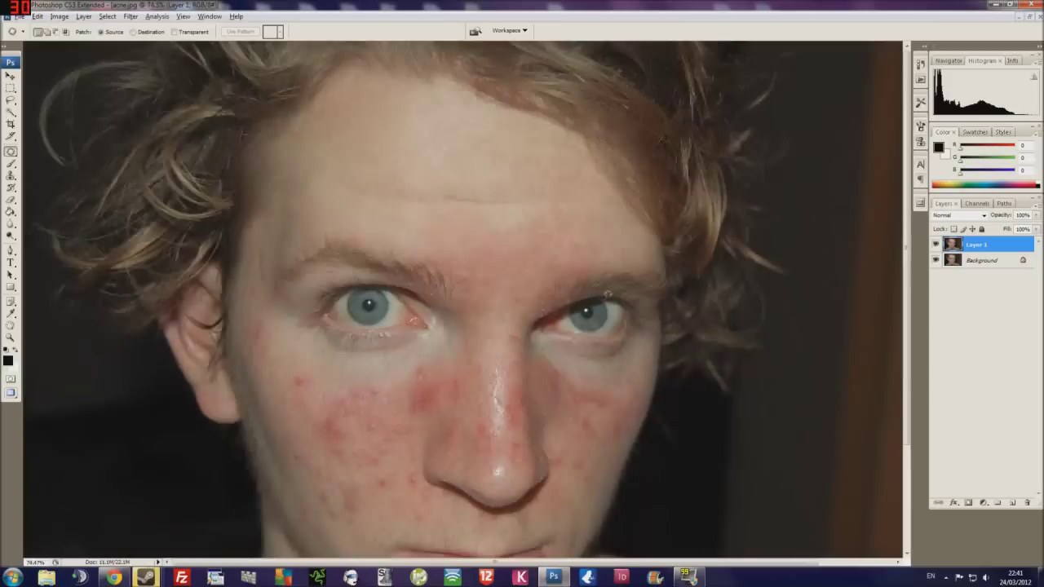
{"action": "left_click_drag", "start_coordinate": [395, 163], "coordinate": [412, 93]}
Step: Patch the cluster of acne spots on the cheek with nearby clear skin
{"action": "key", "text": "ctrl+0"}
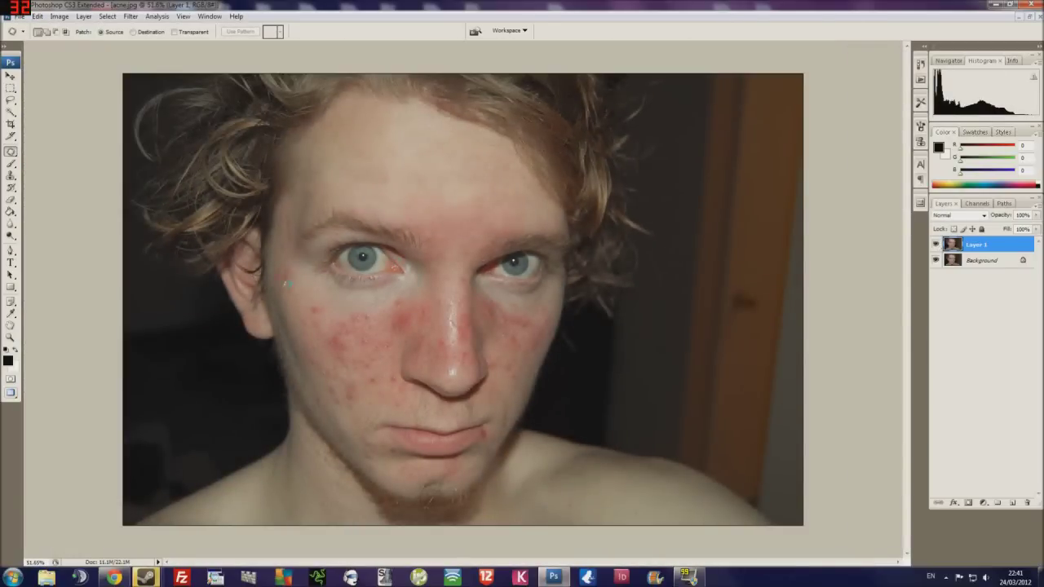
{"action": "left_click", "coordinate": [146, 578]}
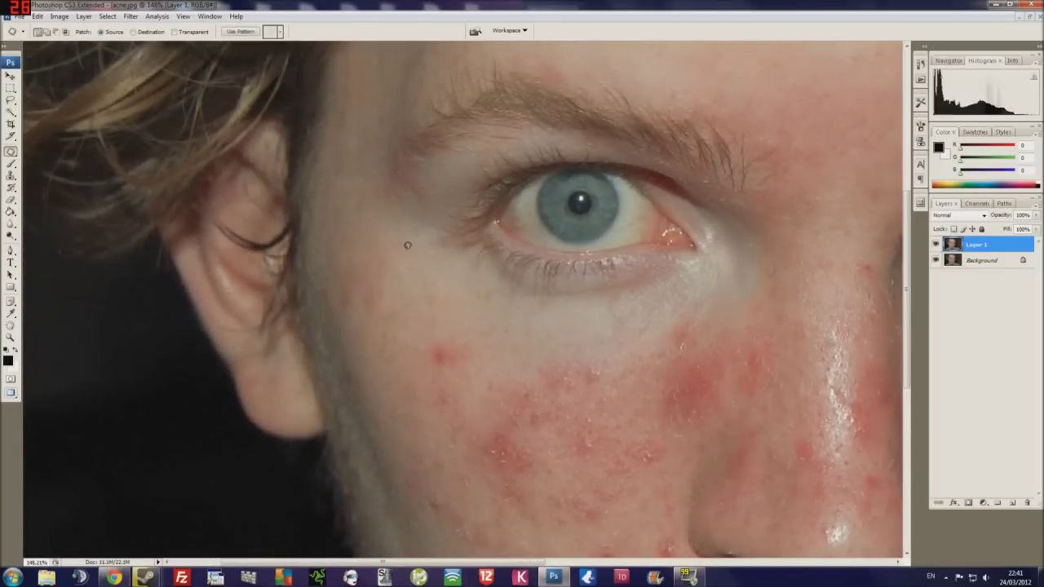
{"action": "left_click_drag", "start_coordinate": [400, 289], "coordinate": [366, 218]}
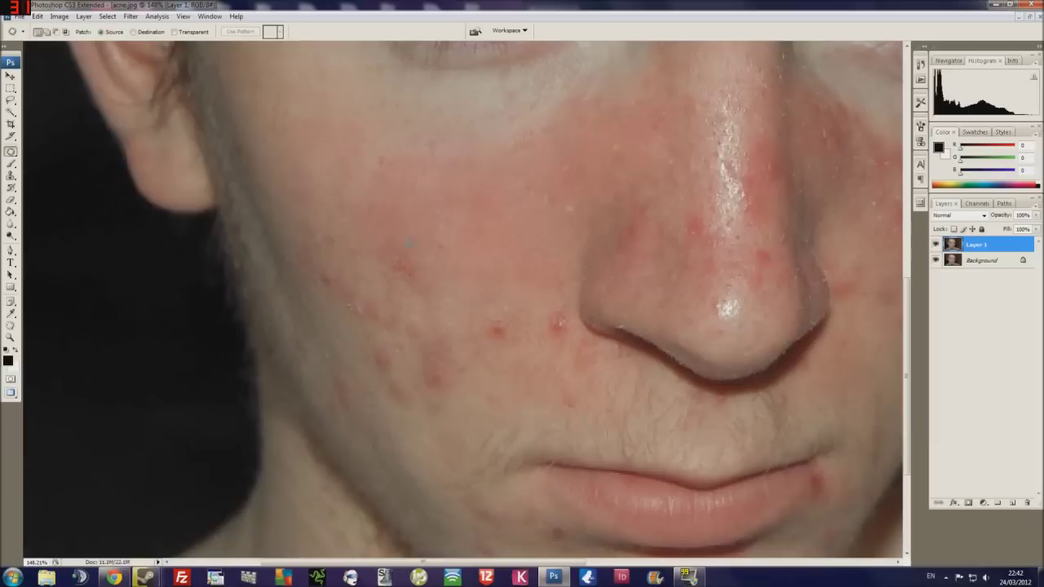
{"action": "left_click_drag", "start_coordinate": [431, 218], "coordinate": [446, 246]}
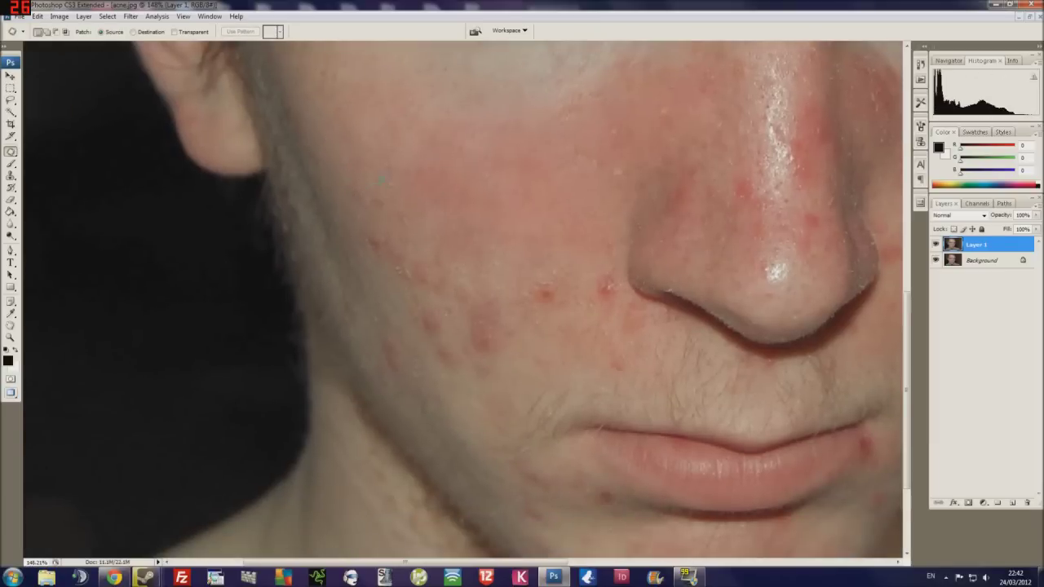
{"action": "left_click_drag", "start_coordinate": [383, 179], "coordinate": [381, 183]}
{"action": "left_click_drag", "start_coordinate": [387, 236], "coordinate": [492, 286]}
{"action": "key", "text": "ctrl+d"}
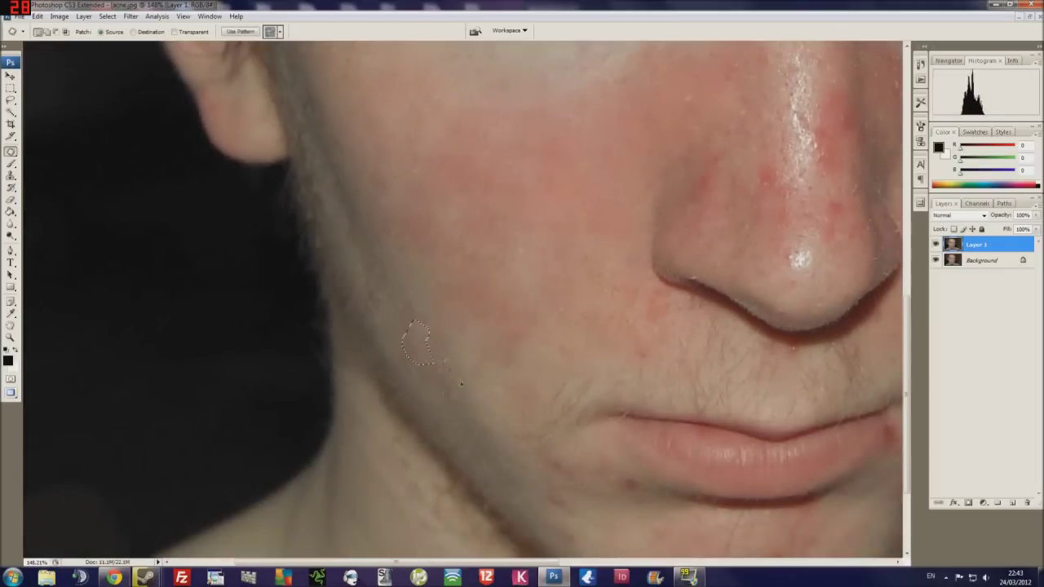
Step: Patch the red spot beside the nose, the nose highlight and blemishes, and cheek redness
{"action": "left_click_drag", "start_coordinate": [461, 384], "coordinate": [462, 398]}
{"action": "key", "text": "ctrl+d"}
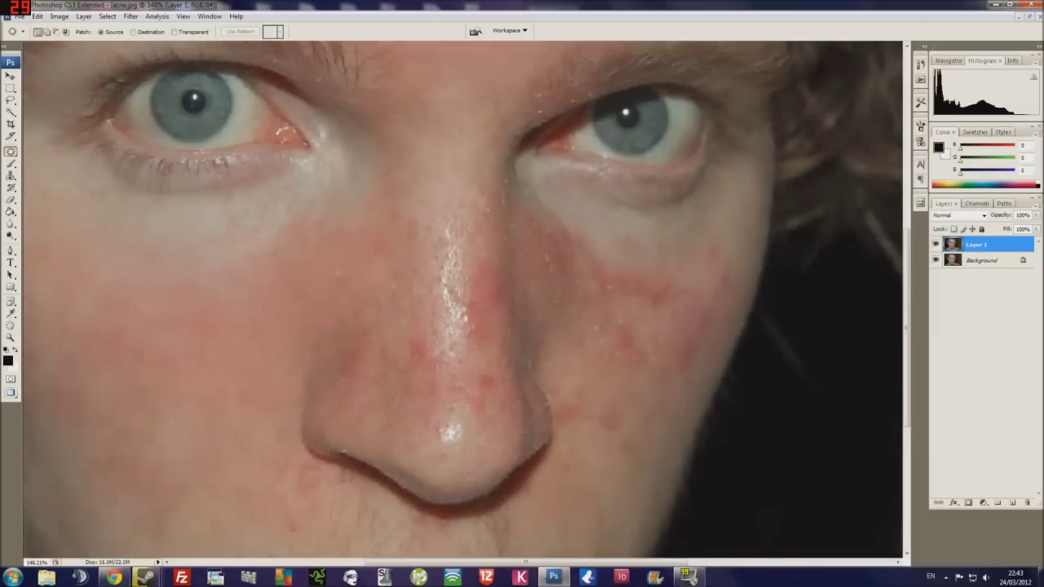
{"action": "key", "text": "ctrl+d"}
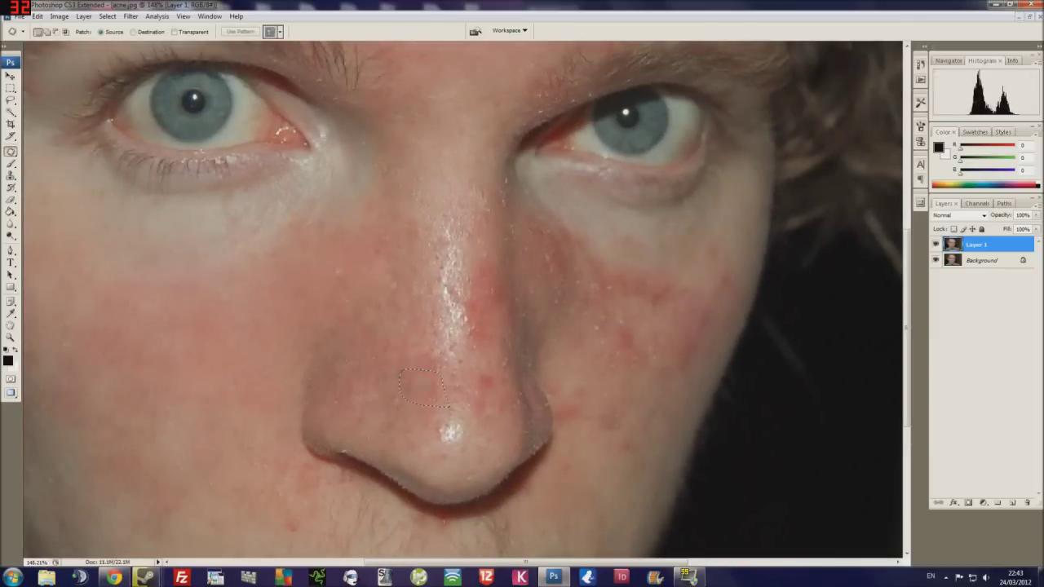
{"action": "left_click_drag", "start_coordinate": [457, 310], "coordinate": [457, 359]}
{"action": "left_click_drag", "start_coordinate": [473, 214], "coordinate": [471, 216]}
{"action": "left_click_drag", "start_coordinate": [447, 262], "coordinate": [219, 328]}
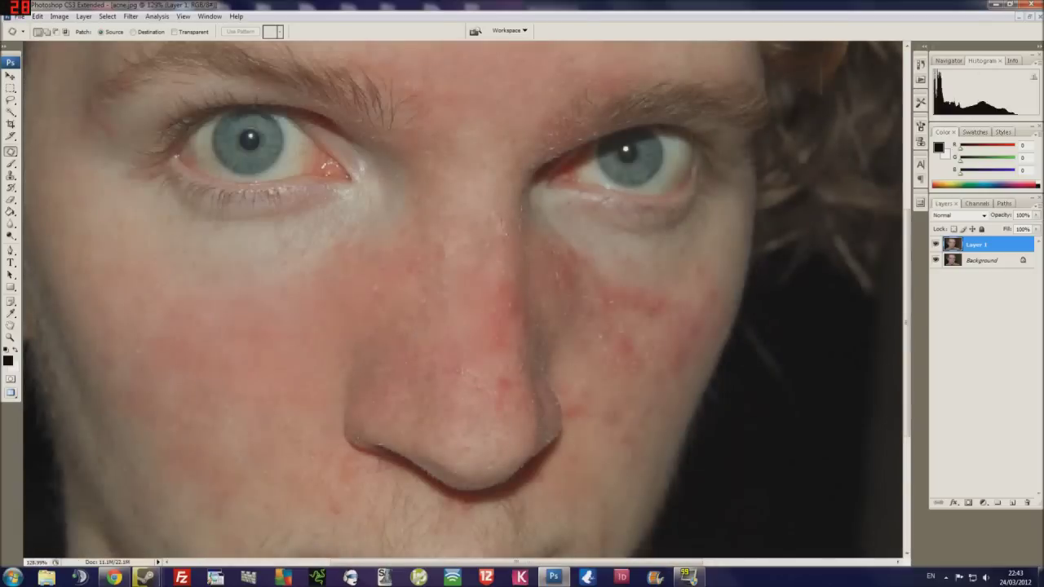
{"action": "left_click_drag", "start_coordinate": [445, 326], "coordinate": [462, 373]}
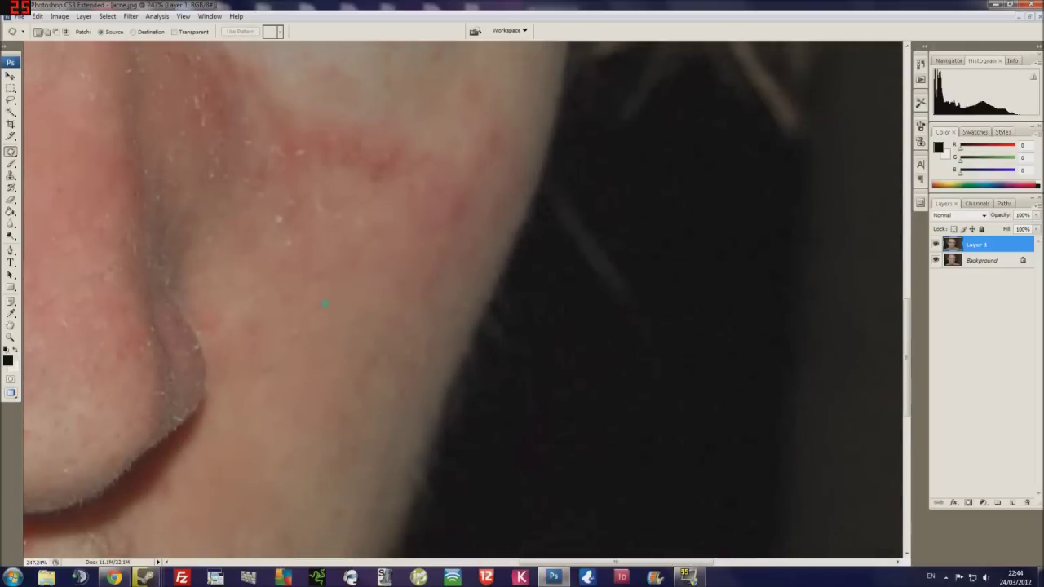
{"action": "left_click_drag", "start_coordinate": [424, 281], "coordinate": [416, 286]}
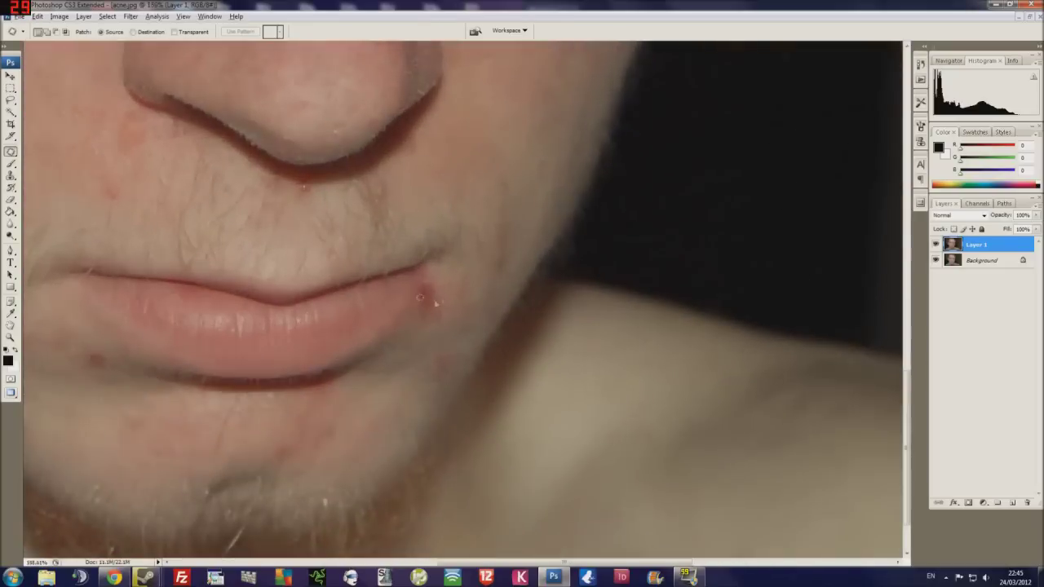
Step: Undo the failed lip patch and switch to the Clone Stamp at 25% opacity
{"action": "left_click_drag", "start_coordinate": [424, 279], "coordinate": [393, 328]}
{"action": "key", "text": "ctrl+z"}
{"action": "key", "text": "s"}
{"action": "scroll", "coordinate": [430, 262], "scroll_direction": "up", "scroll_amount": 3}
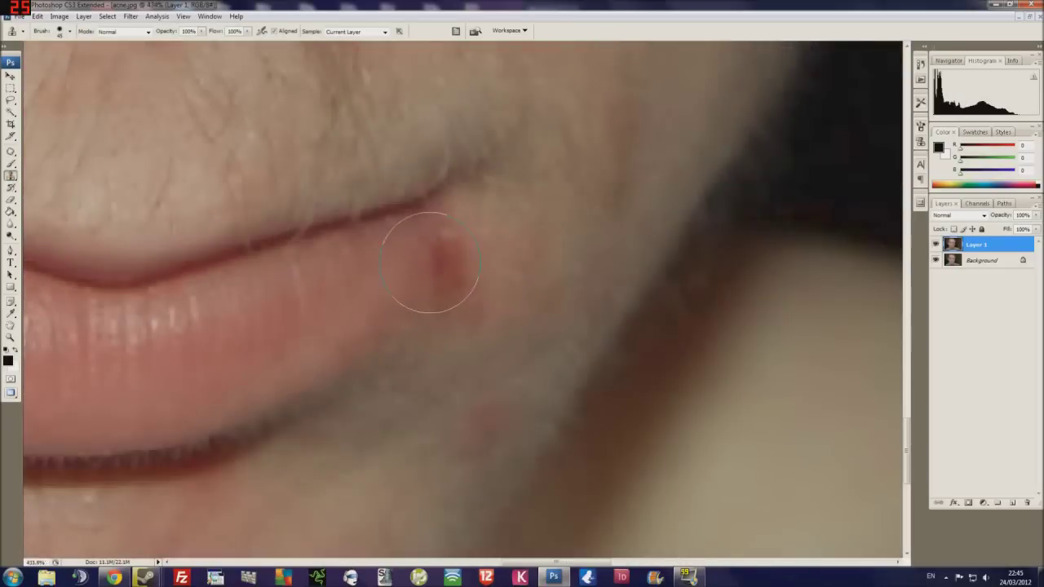
{"action": "left_click", "coordinate": [63, 31]}
{"action": "left_click", "coordinate": [202, 31]}
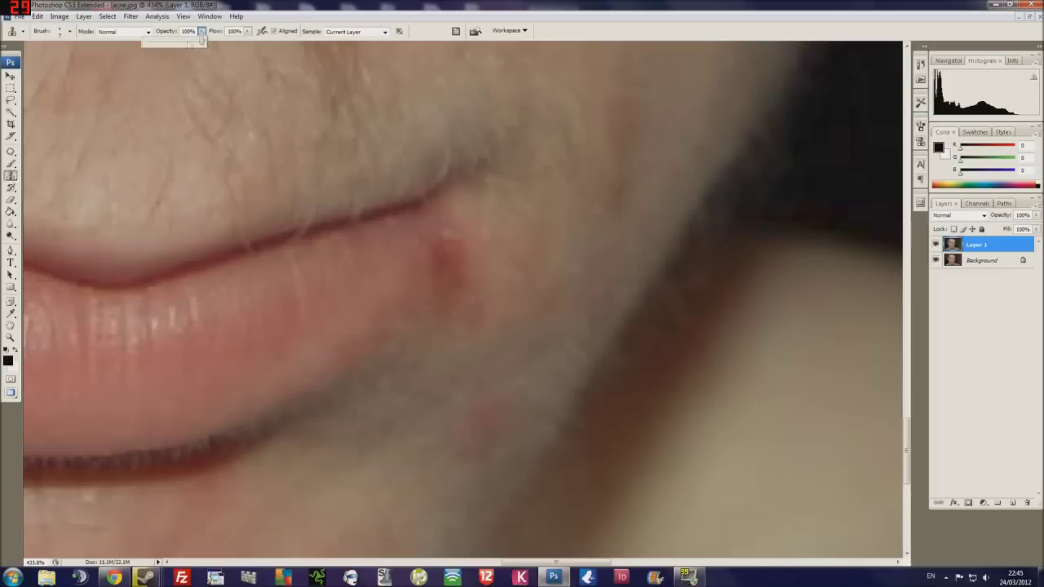
{"action": "left_click_drag", "start_coordinate": [200, 40], "coordinate": [158, 41]}
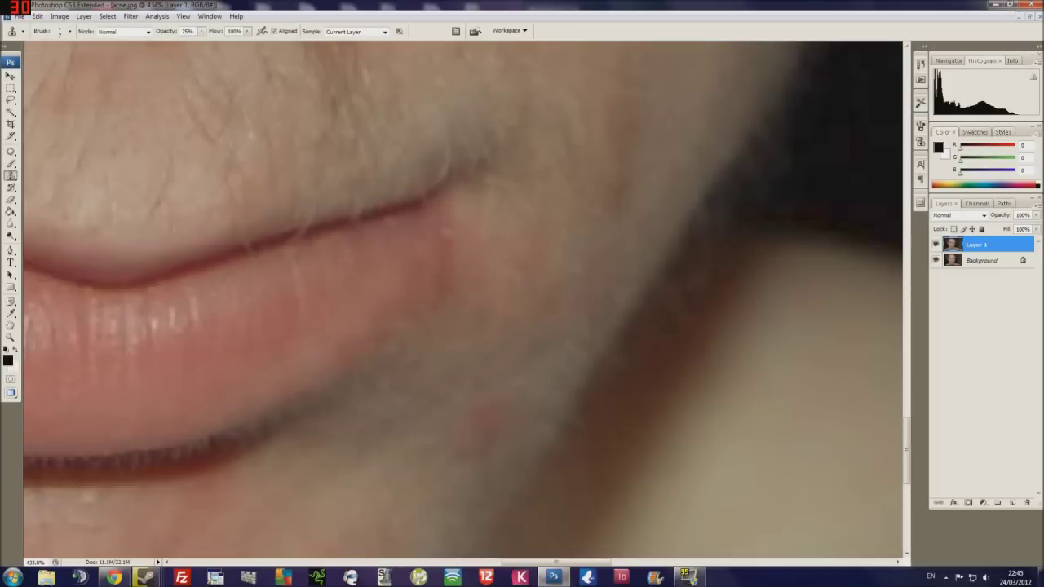
{"action": "scroll", "coordinate": [399, 328], "scroll_direction": "down", "scroll_amount": 3}
{"action": "scroll", "coordinate": [399, 328], "scroll_direction": "down", "scroll_amount": 2}
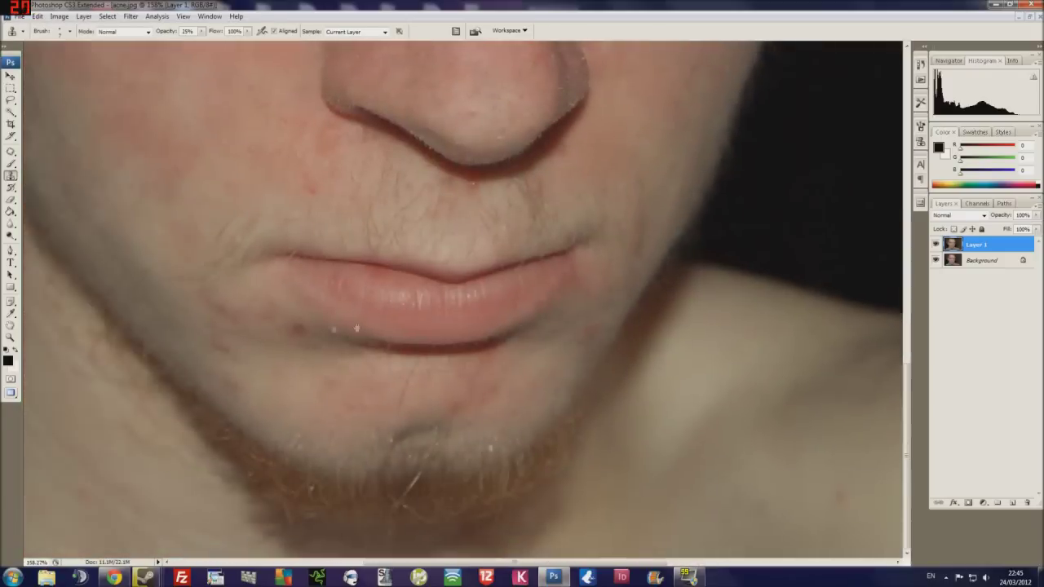
{"action": "scroll", "coordinate": [427, 345], "scroll_direction": "up", "scroll_amount": 5}
Step: Patch the red blemish on the chin with clear skin
{"action": "left_click", "coordinate": [12, 153]}
{"action": "left_click_drag", "start_coordinate": [308, 314], "coordinate": [312, 317]}
{"action": "scroll", "coordinate": [326, 326], "scroll_direction": "down", "scroll_amount": 1}
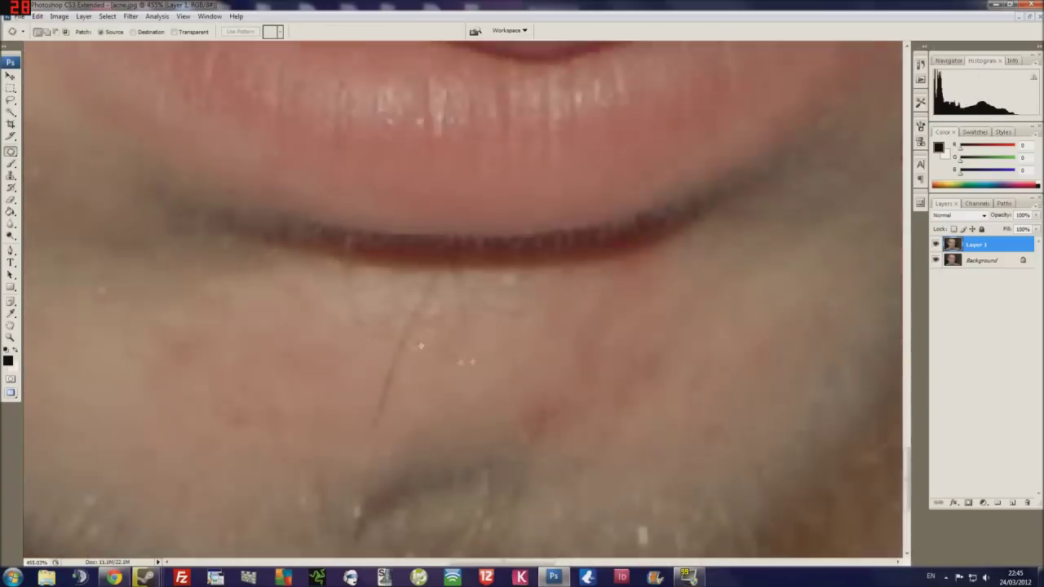
{"action": "scroll", "coordinate": [408, 350], "scroll_direction": "down", "scroll_amount": 2}
{"action": "scroll", "coordinate": [468, 369], "scroll_direction": "up", "scroll_amount": 1}
{"action": "left_click_drag", "start_coordinate": [457, 367], "coordinate": [598, 369]}
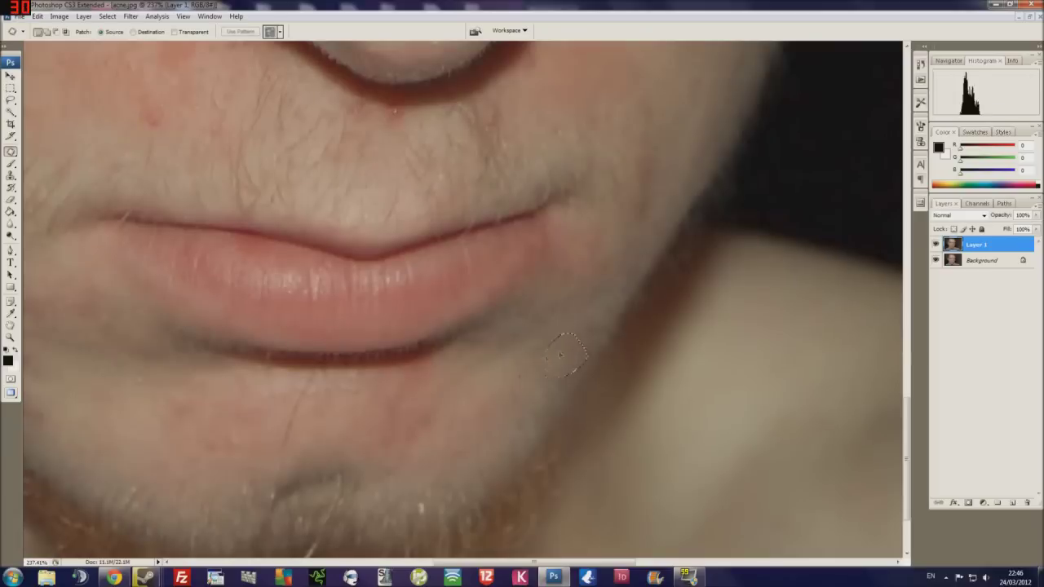
Step: Patch another blemish on the chin and deselect
{"action": "left_click_drag", "start_coordinate": [283, 106], "coordinate": [454, 331]}
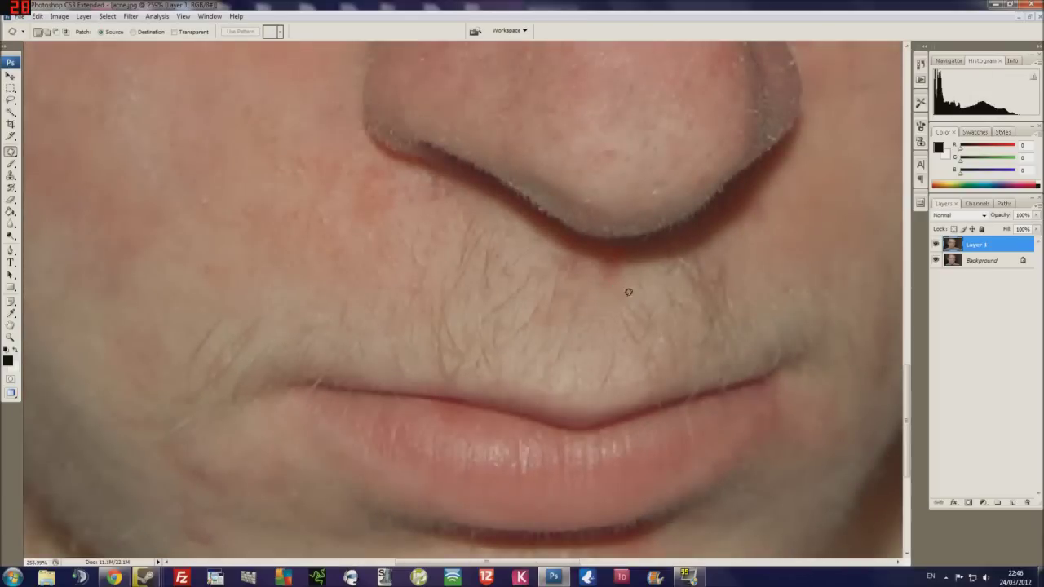
{"action": "scroll", "coordinate": [625, 293], "scroll_direction": "up", "scroll_amount": 1}
{"action": "left_click_drag", "start_coordinate": [380, 312], "coordinate": [363, 363]}
{"action": "left_click", "coordinate": [457, 418]}
{"action": "left_click_drag", "start_coordinate": [390, 414], "coordinate": [326, 339]}
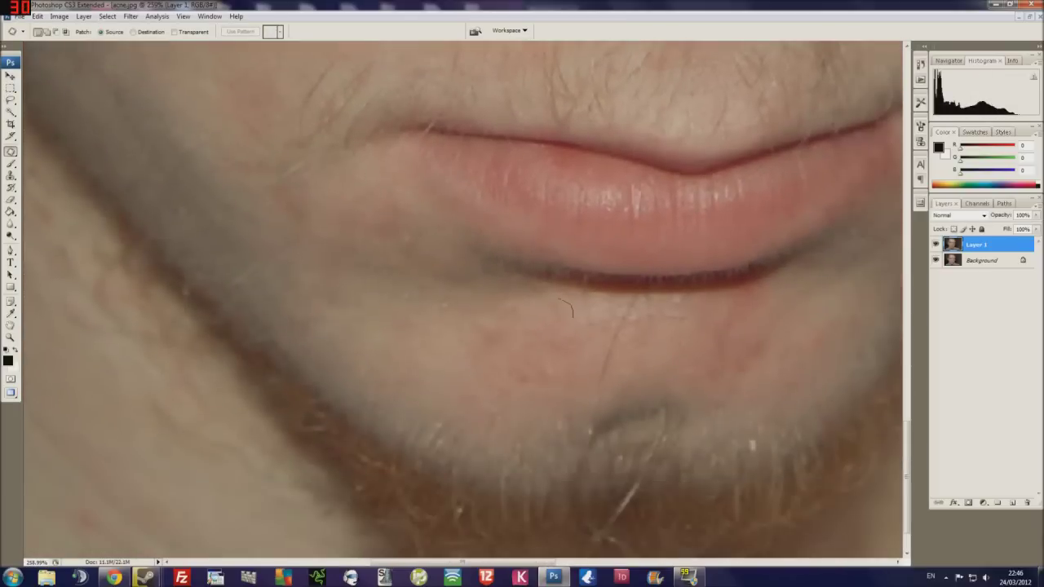
{"action": "scroll", "coordinate": [541, 287], "scroll_direction": "up", "scroll_amount": 5}
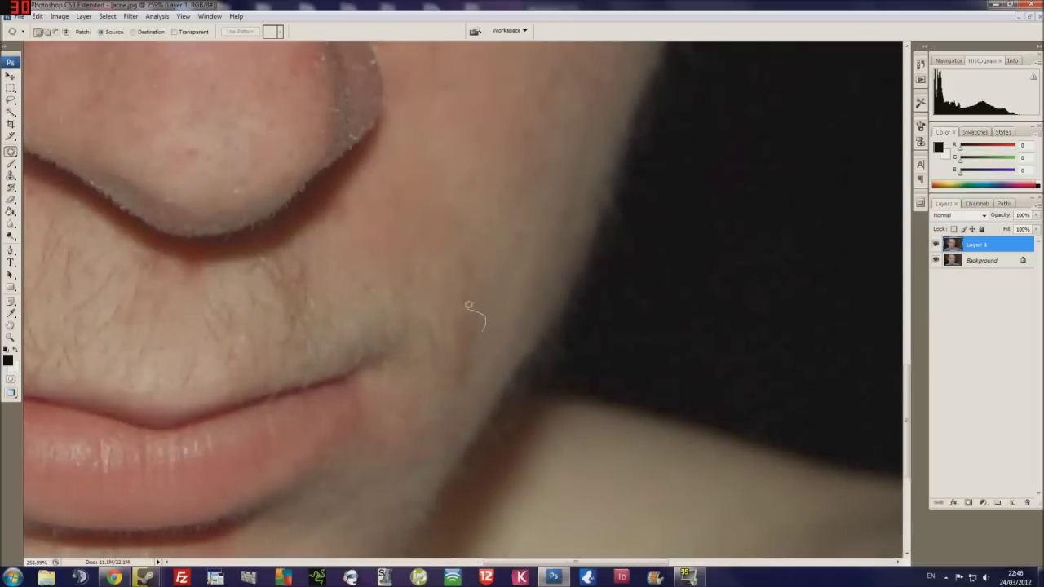
Step: Patch the small spots on the nose and beside the nose crease
{"action": "left_click_drag", "start_coordinate": [359, 209], "coordinate": [332, 234]}
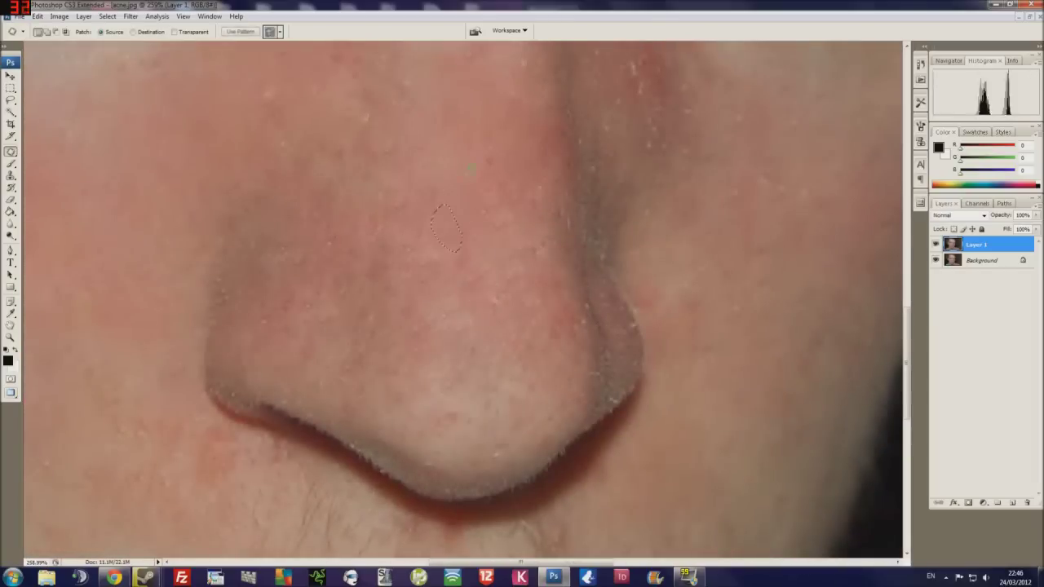
{"action": "scroll", "coordinate": [539, 203], "scroll_direction": "up", "scroll_amount": 5}
{"action": "left_click_drag", "start_coordinate": [488, 146], "coordinate": [580, 153]}
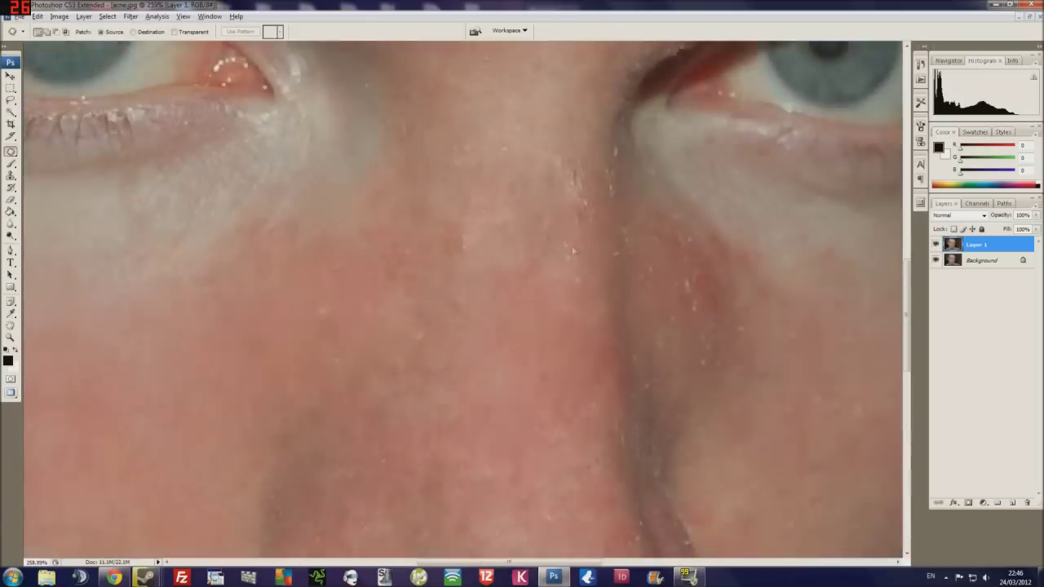
{"action": "left_click_drag", "start_coordinate": [498, 316], "coordinate": [455, 287]}
{"action": "scroll", "coordinate": [455, 288], "scroll_direction": "down", "scroll_amount": 2}
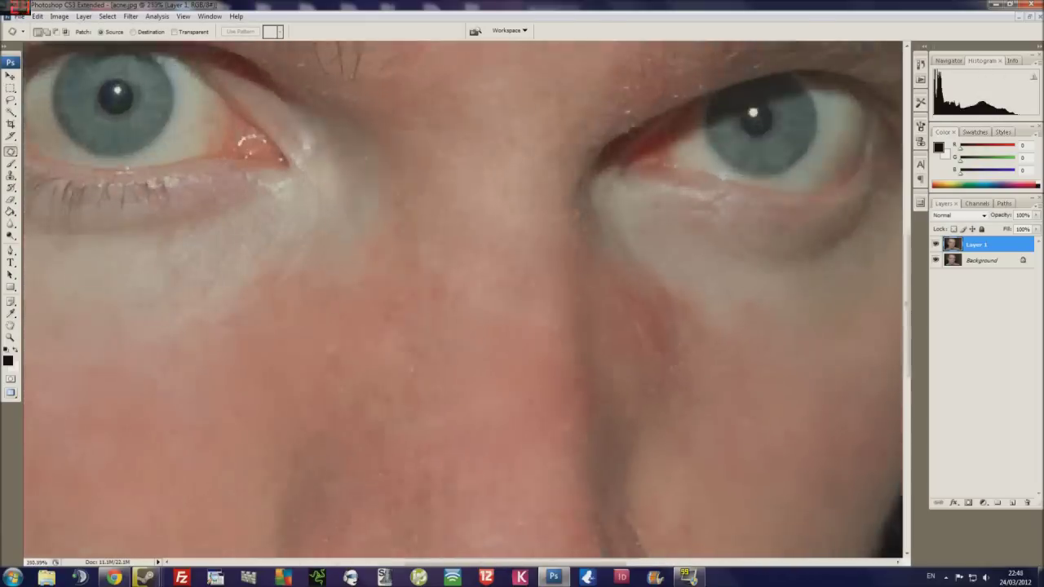
{"action": "scroll", "coordinate": [455, 288], "scroll_direction": "down", "scroll_amount": 2}
{"action": "scroll", "coordinate": [455, 287], "scroll_direction": "down", "scroll_amount": 2}
{"action": "scroll", "coordinate": [455, 287], "scroll_direction": "down", "scroll_amount": 2}
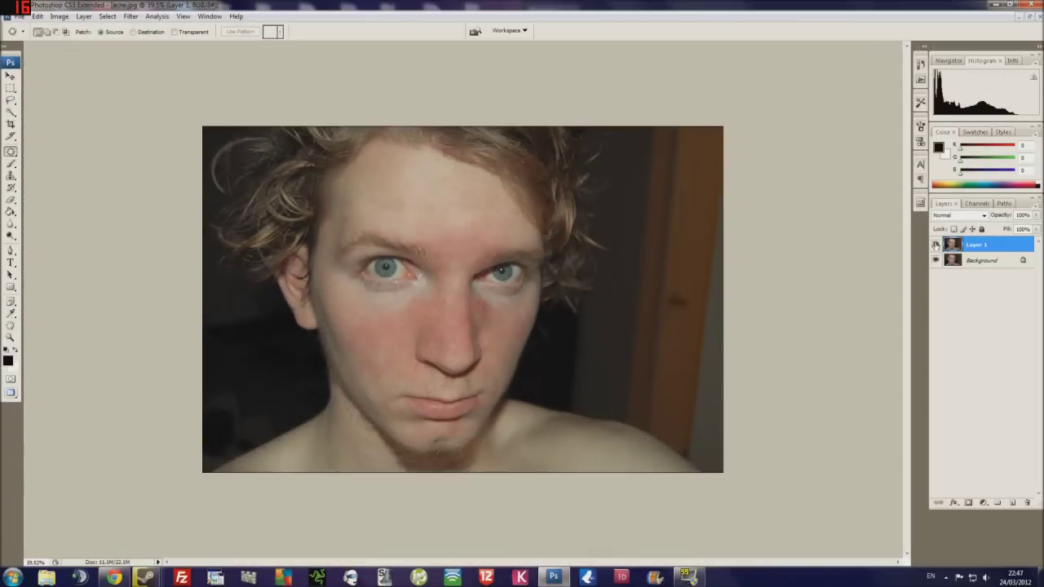
{"action": "scroll", "coordinate": [454, 294], "scroll_direction": "up", "scroll_amount": 2}
{"action": "scroll", "coordinate": [453, 294], "scroll_direction": "up", "scroll_amount": 2}
Step: Duplicate the retouched layer as Layer 1 copy and clone over the shadow along the nose
{"action": "key", "text": "ctrl+j"}
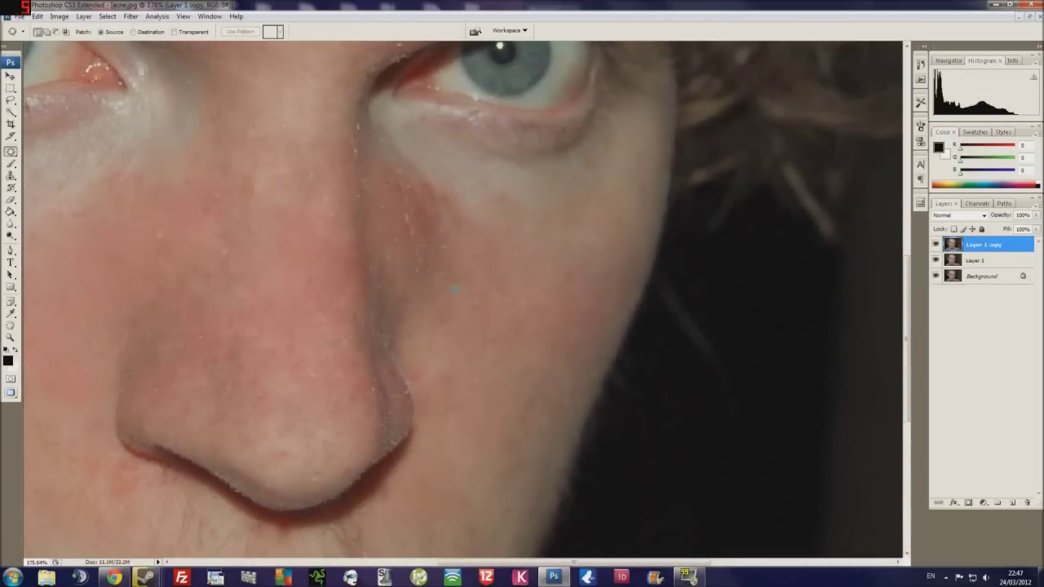
{"action": "key", "text": "s"}
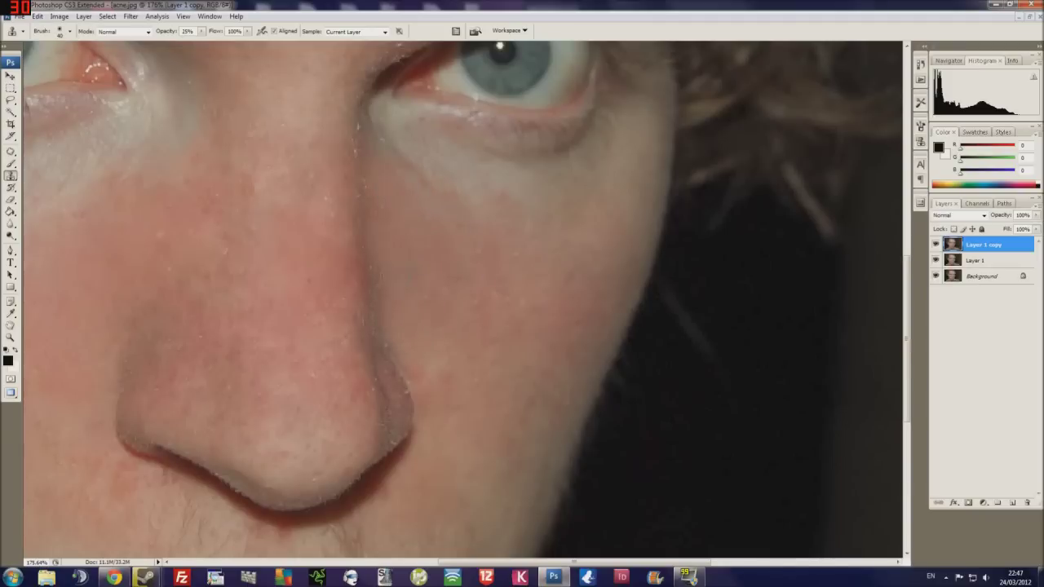
{"action": "left_click", "coordinate": [396, 301]}
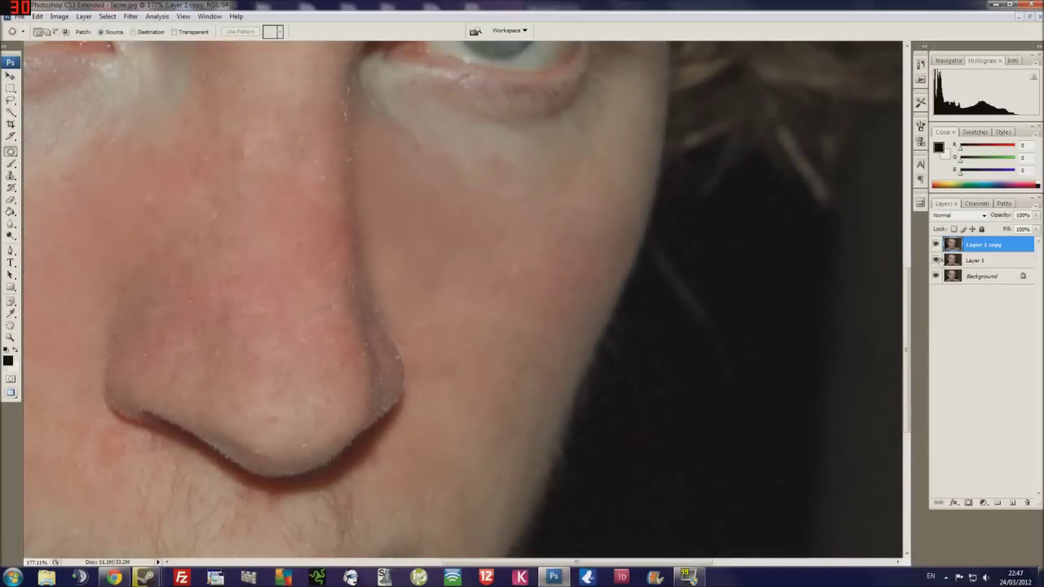
{"action": "scroll", "coordinate": [463, 302], "scroll_direction": "left", "scroll_amount": 5}
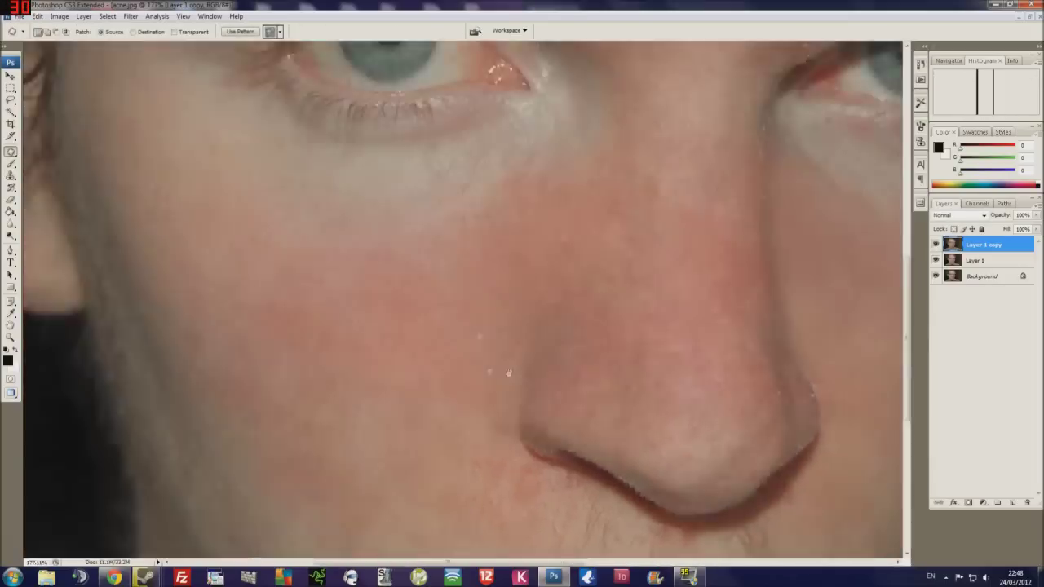
{"action": "scroll", "coordinate": [463, 302], "scroll_direction": "up", "scroll_amount": 6}
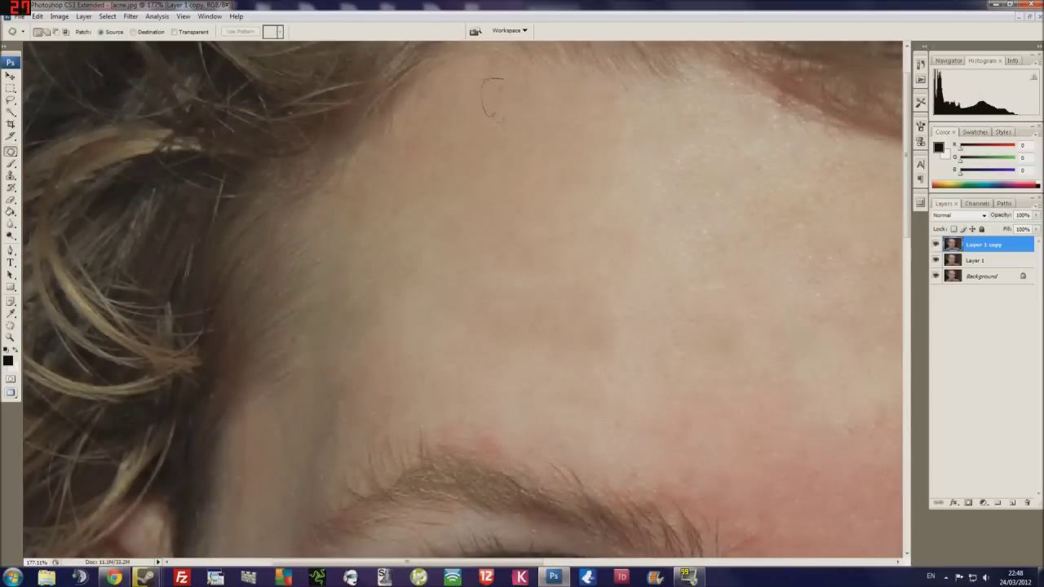
{"action": "scroll", "coordinate": [531, 179], "scroll_direction": "right", "scroll_amount": 4}
{"action": "scroll", "coordinate": [532, 180], "scroll_direction": "up", "scroll_amount": 1}
{"action": "left_click_drag", "start_coordinate": [490, 210], "coordinate": [491, 213]}
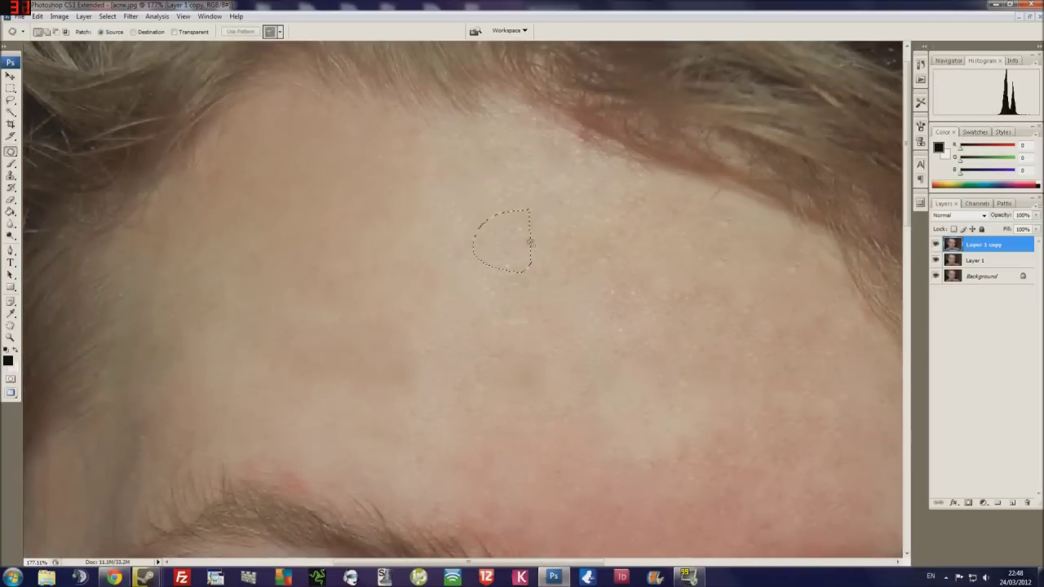
Step: Patch the spot near the temple and deselect
{"action": "scroll", "coordinate": [498, 245], "scroll_direction": "down", "scroll_amount": 3}
{"action": "scroll", "coordinate": [261, 543], "scroll_direction": "down", "scroll_amount": 1}
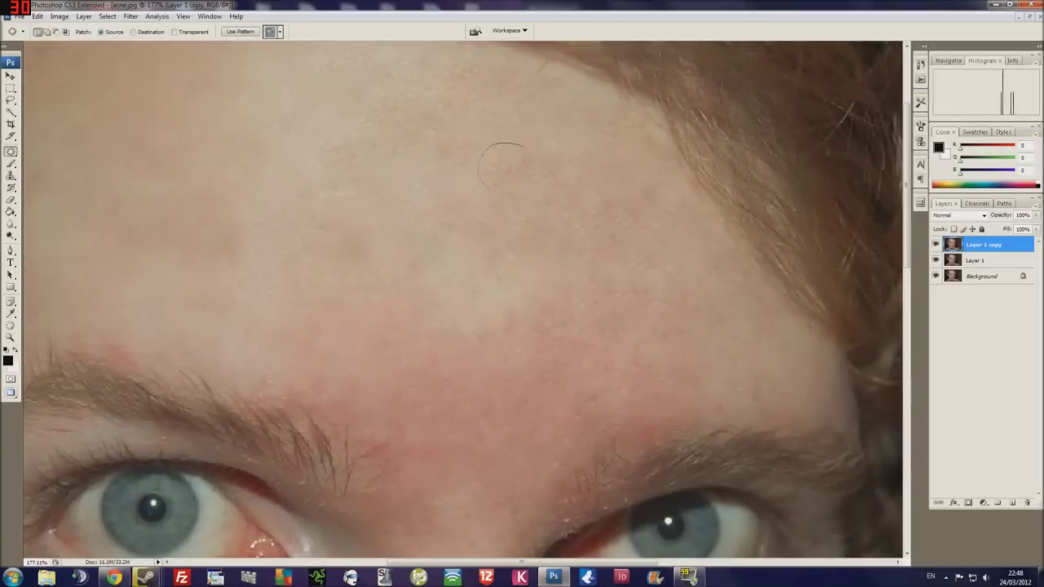
{"action": "scroll", "coordinate": [457, 233], "scroll_direction": "down", "scroll_amount": 1}
{"action": "scroll", "coordinate": [457, 233], "scroll_direction": "left", "scroll_amount": 4}
{"action": "scroll", "coordinate": [456, 232], "scroll_direction": "down", "scroll_amount": 1}
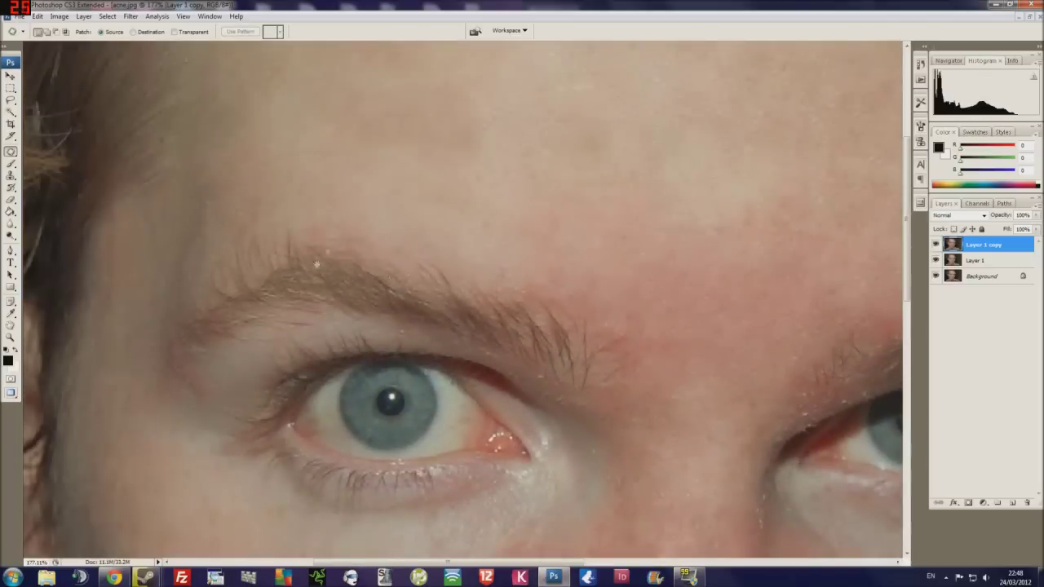
{"action": "scroll", "coordinate": [364, 244], "scroll_direction": "left", "scroll_amount": 4}
{"action": "scroll", "coordinate": [365, 245], "scroll_direction": "down", "scroll_amount": 1}
{"action": "left_click_drag", "start_coordinate": [354, 194], "coordinate": [385, 166]}
{"action": "key", "text": "ctrl+d"}
{"action": "scroll", "coordinate": [386, 165], "scroll_direction": "down", "scroll_amount": 5}
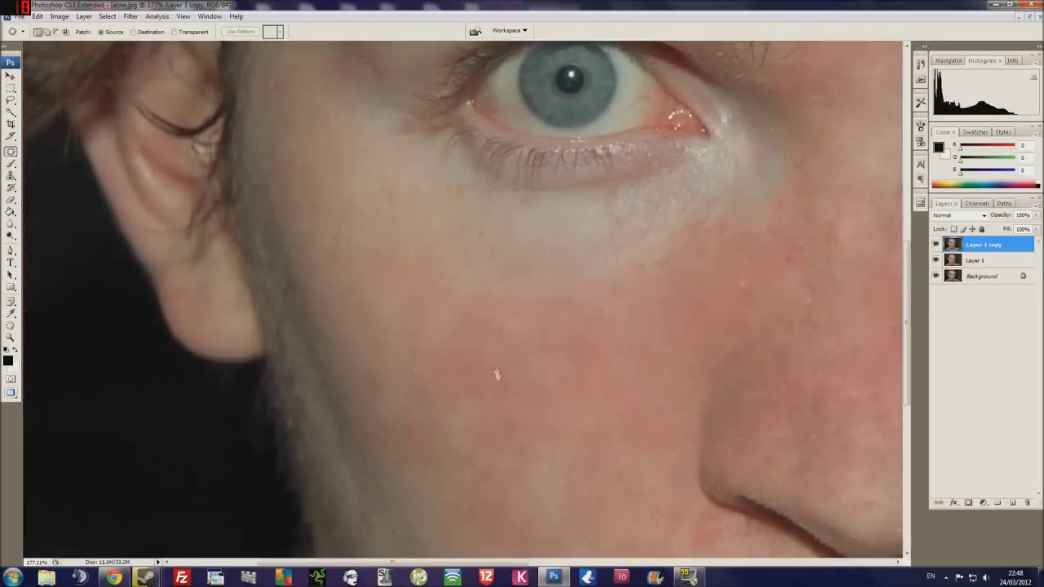
{"action": "scroll", "coordinate": [410, 267], "scroll_direction": "up", "scroll_amount": 4}
{"action": "key", "text": "s"}
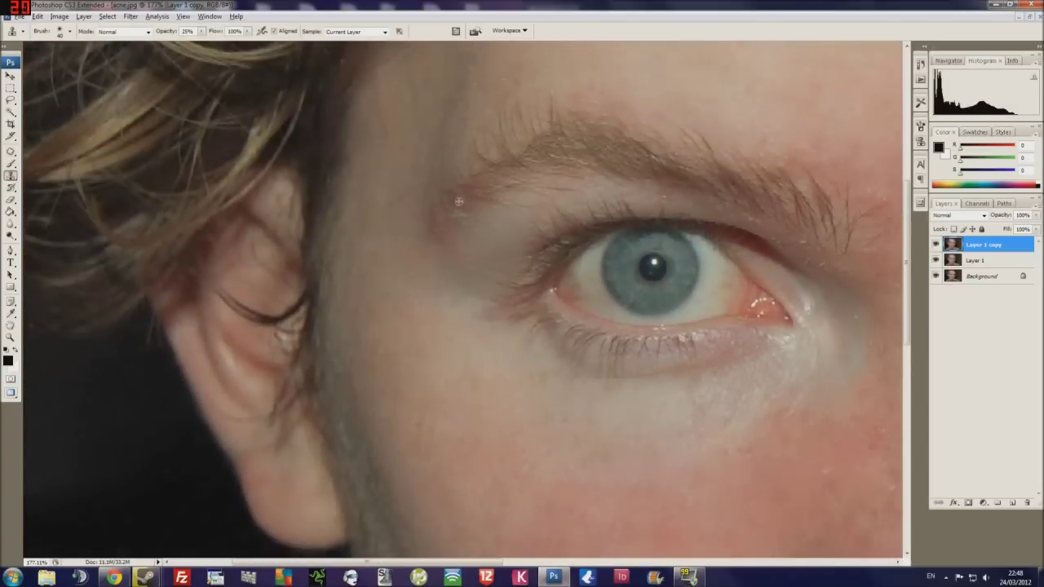
{"action": "scroll", "coordinate": [416, 233], "scroll_direction": "down", "scroll_amount": 1}
{"action": "scroll", "coordinate": [416, 232], "scroll_direction": "right", "scroll_amount": 2}
{"action": "scroll", "coordinate": [642, 343], "scroll_direction": "up", "scroll_amount": 4}
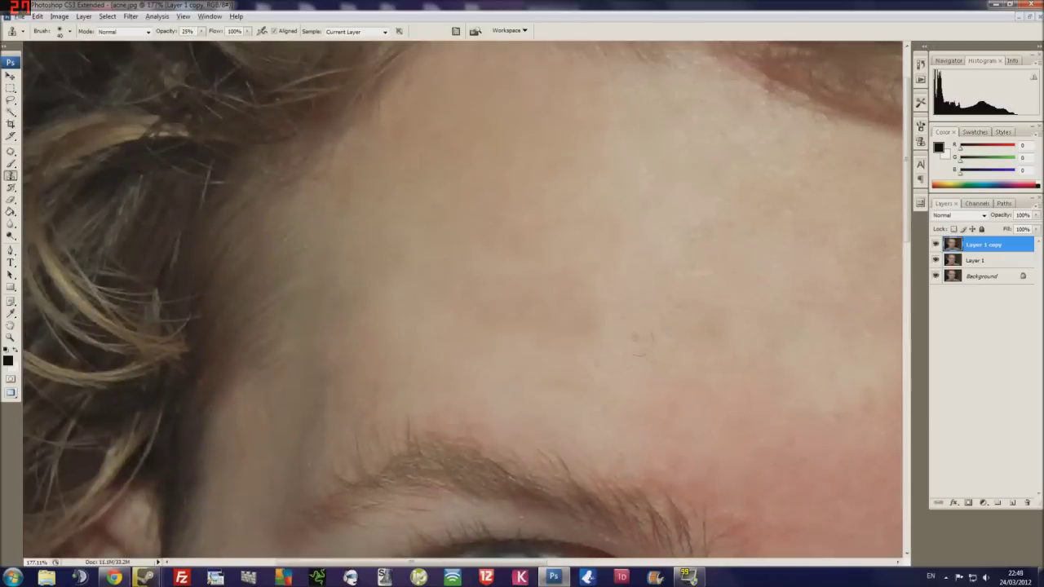
{"action": "scroll", "coordinate": [659, 356], "scroll_direction": "down", "scroll_amount": 3}
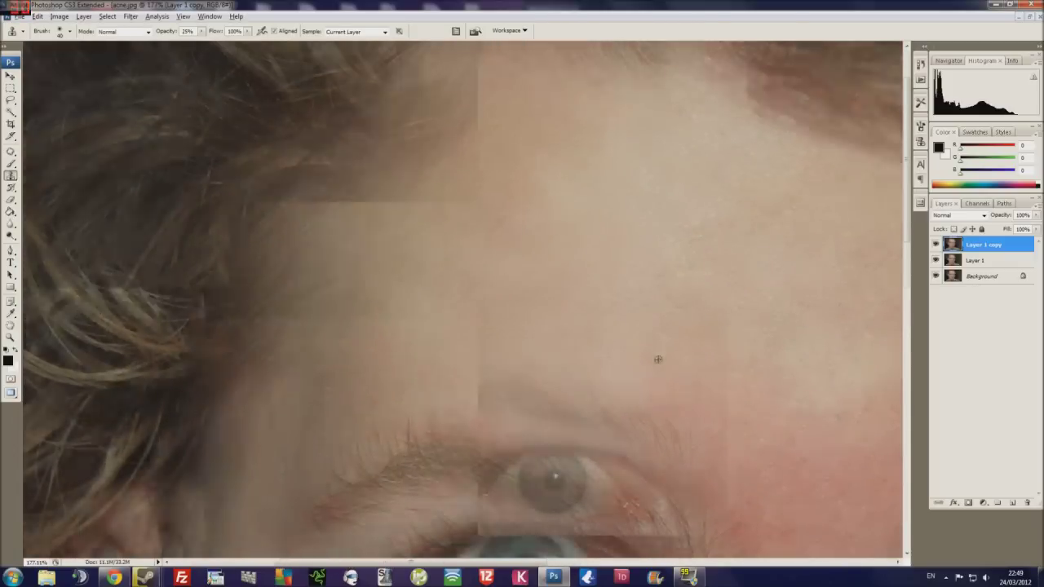
{"action": "scroll", "coordinate": [522, 310], "scroll_direction": "down", "scroll_amount": 2}
{"action": "scroll", "coordinate": [522, 310], "scroll_direction": "up", "scroll_amount": 2}
Step: Fit the face on screen and toggle Layer 1 copy to compare it with the layer below
{"action": "key", "text": "ctrl+0"}
{"action": "left_click", "coordinate": [936, 243]}
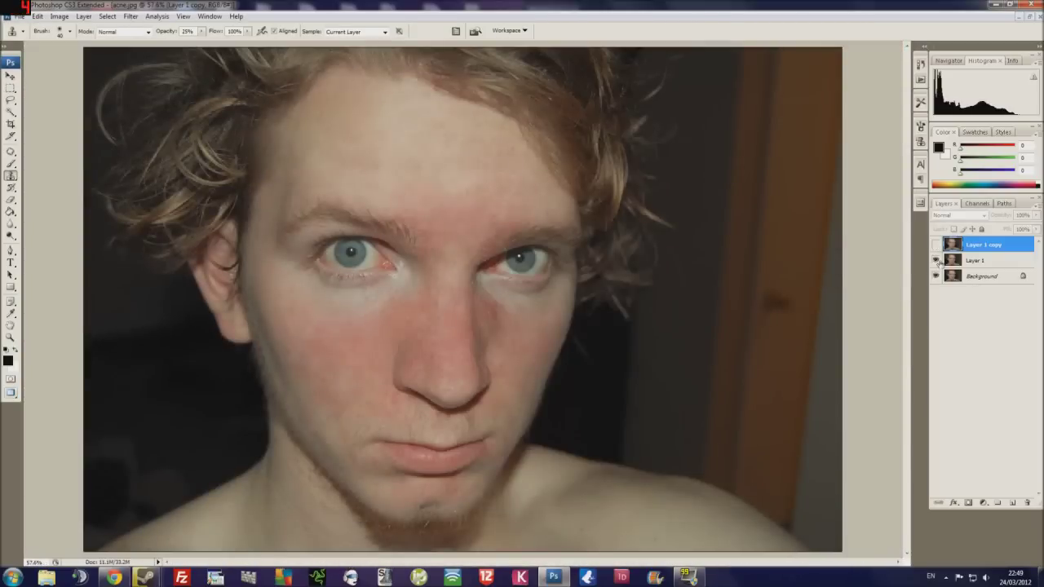
{"action": "left_click", "coordinate": [936, 261]}
{"action": "left_click", "coordinate": [936, 244]}
{"action": "scroll", "coordinate": [465, 343], "scroll_direction": "up", "scroll_amount": 5}
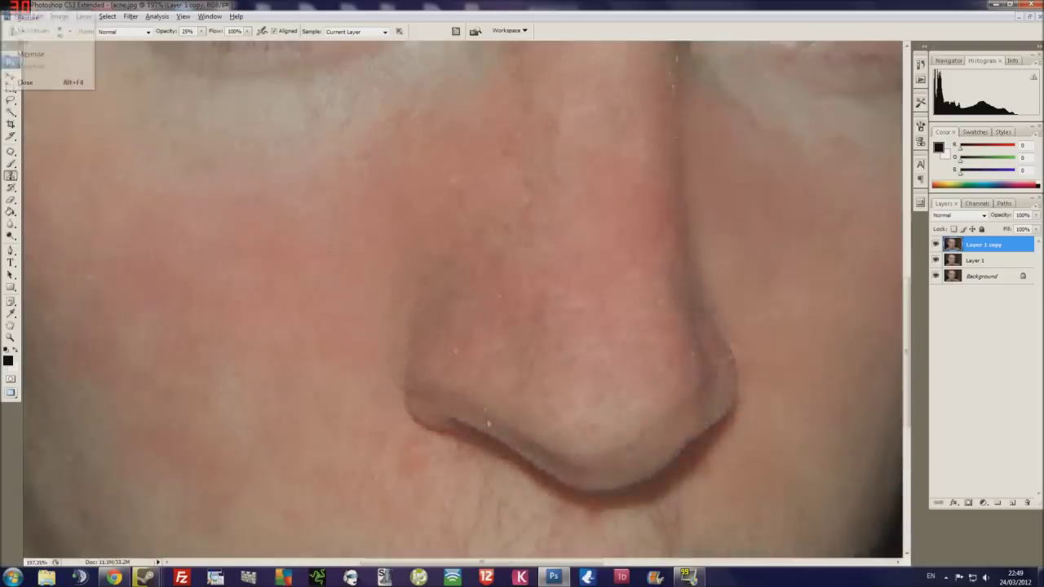
{"action": "scroll", "coordinate": [464, 302], "scroll_direction": "down", "scroll_amount": 1}
{"action": "scroll", "coordinate": [465, 302], "scroll_direction": "up", "scroll_amount": 1}
{"action": "key", "text": "j"}
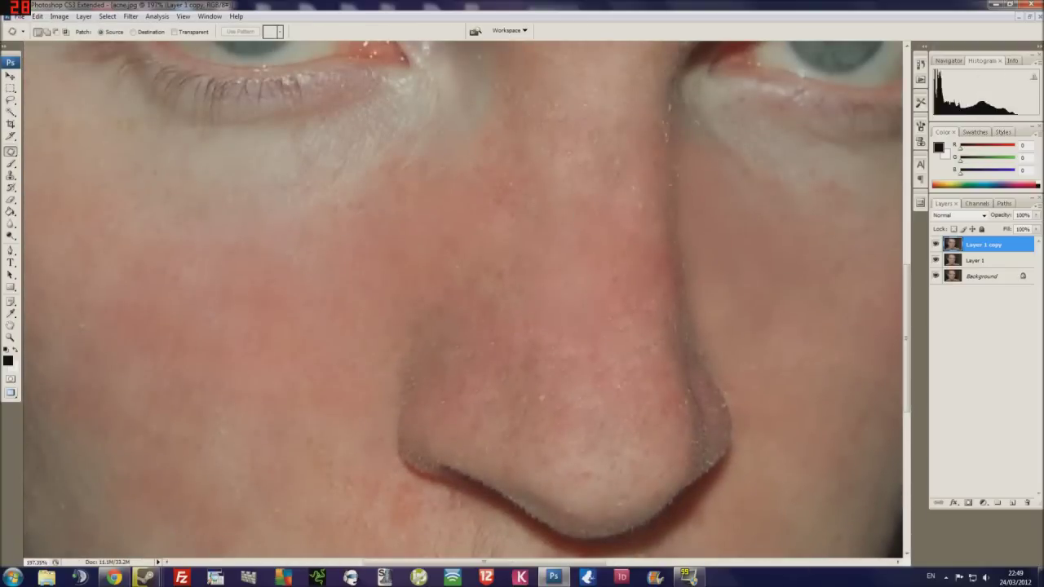
Step: Patch the blemish at the bottom of the nose with clean skin
{"action": "left_click_drag", "start_coordinate": [410, 429], "coordinate": [454, 380]}
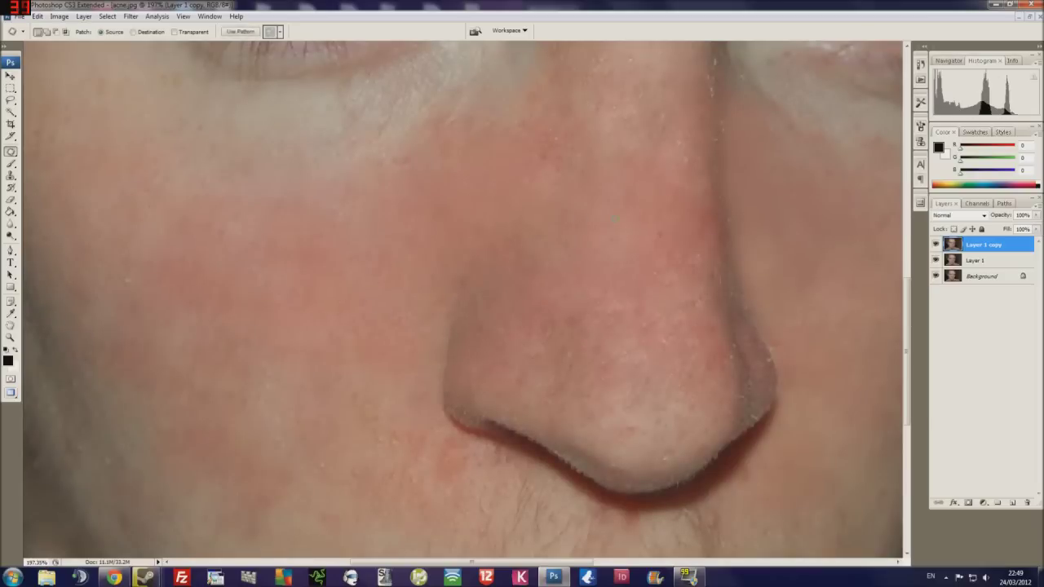
{"action": "left_click", "coordinate": [673, 399]}
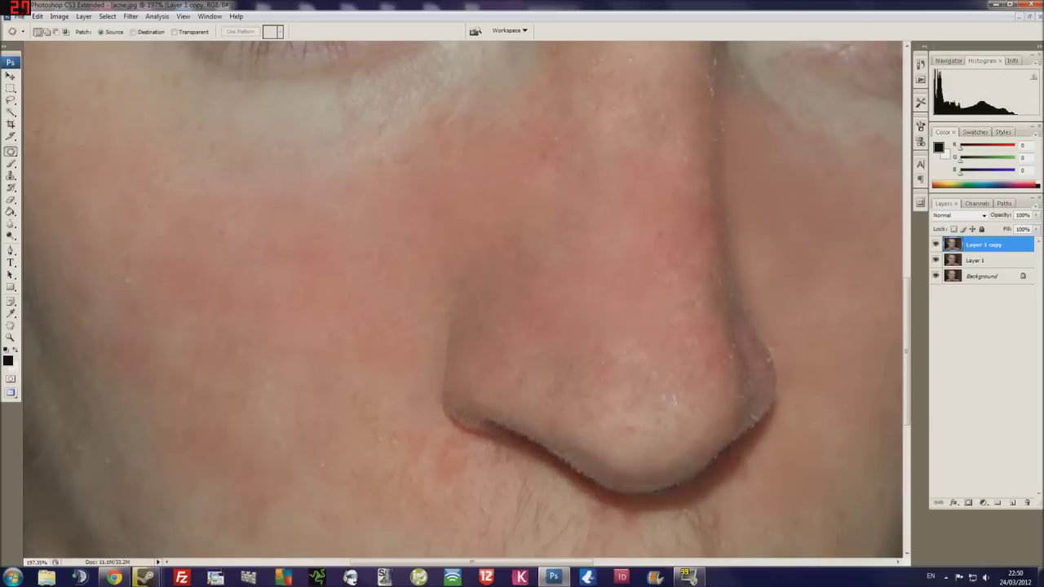
{"action": "mouse_move", "coordinate": [673, 400]}
{"action": "left_mouse_down"}
{"action": "mouse_move", "coordinate": [556, 364]}
{"action": "mouse_move", "coordinate": [592, 340]}
{"action": "mouse_move", "coordinate": [540, 352]}
{"action": "mouse_move", "coordinate": [557, 323]}
{"action": "mouse_move", "coordinate": [536, 355]}
{"action": "left_mouse_up"}
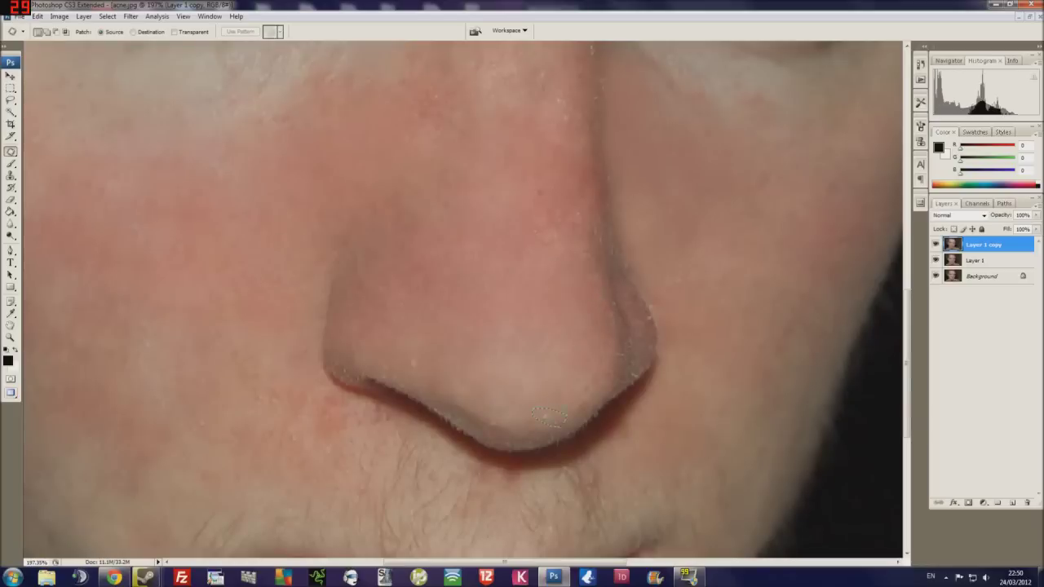
{"action": "left_click_drag", "start_coordinate": [548, 416], "coordinate": [535, 373]}
{"action": "key", "text": "ctrl+d"}
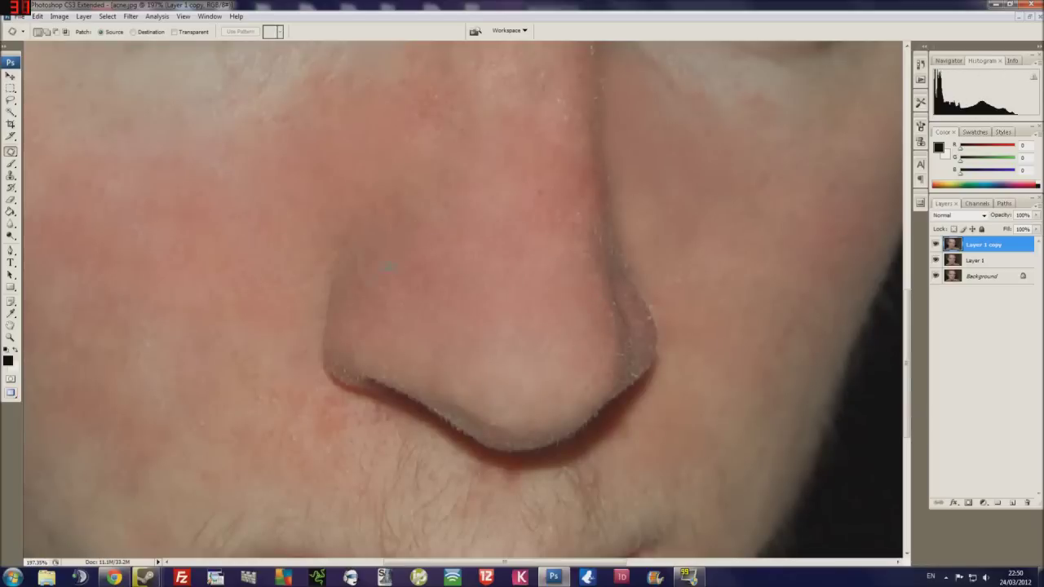
Step: Patch the blemishes on the nose and the side of the nose
{"action": "mouse_move", "coordinate": [392, 327]}
{"action": "left_mouse_down"}
{"action": "mouse_move", "coordinate": [489, 309]}
{"action": "mouse_move", "coordinate": [486, 318]}
{"action": "left_mouse_up"}
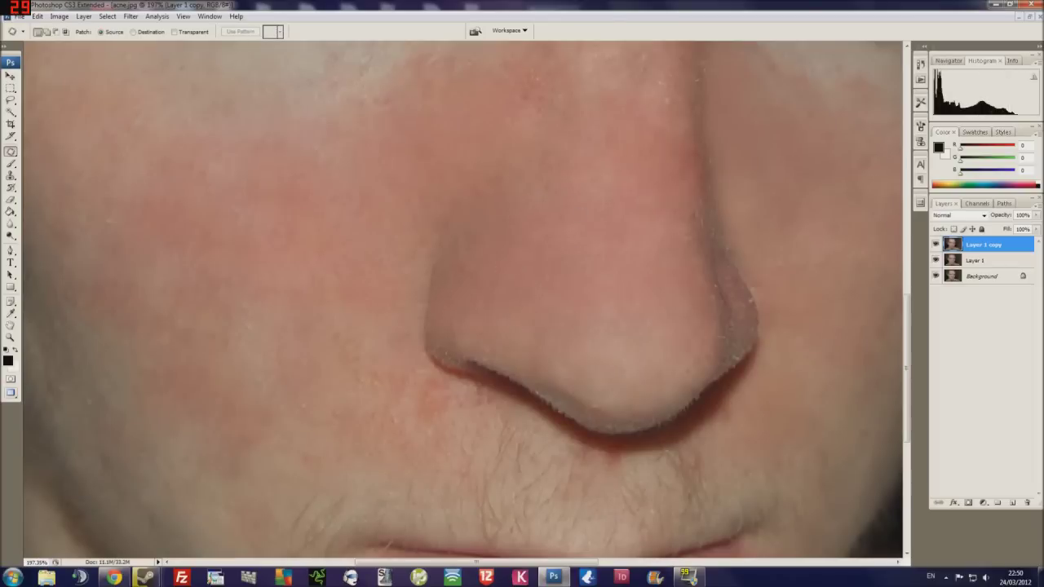
{"action": "left_click_drag", "start_coordinate": [541, 173], "coordinate": [610, 148]}
{"action": "left_click_drag", "start_coordinate": [526, 208], "coordinate": [514, 202]}
{"action": "key", "text": "ctrl+d"}
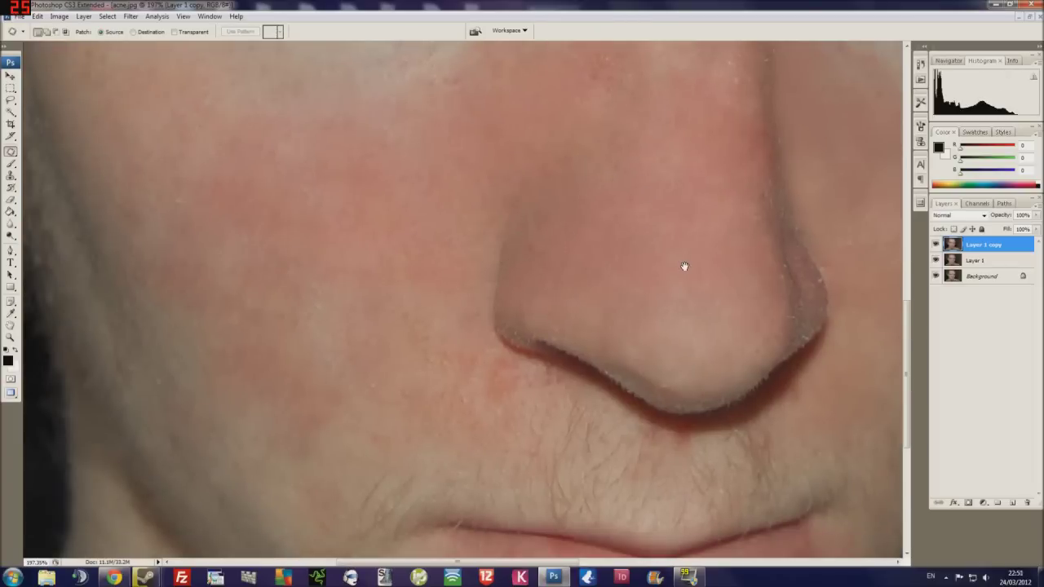
{"action": "left_click_drag", "start_coordinate": [684, 266], "coordinate": [496, 239]}
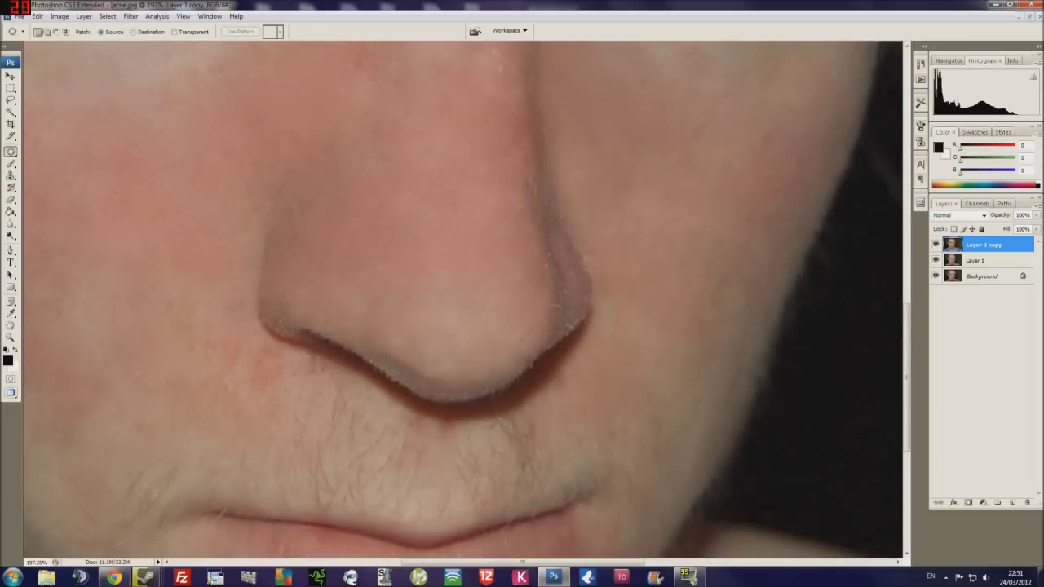
{"action": "mouse_move", "coordinate": [195, 369]}
{"action": "left_mouse_down"}
{"action": "mouse_move", "coordinate": [432, 263]}
{"action": "mouse_move", "coordinate": [490, 361]}
{"action": "left_mouse_up"}
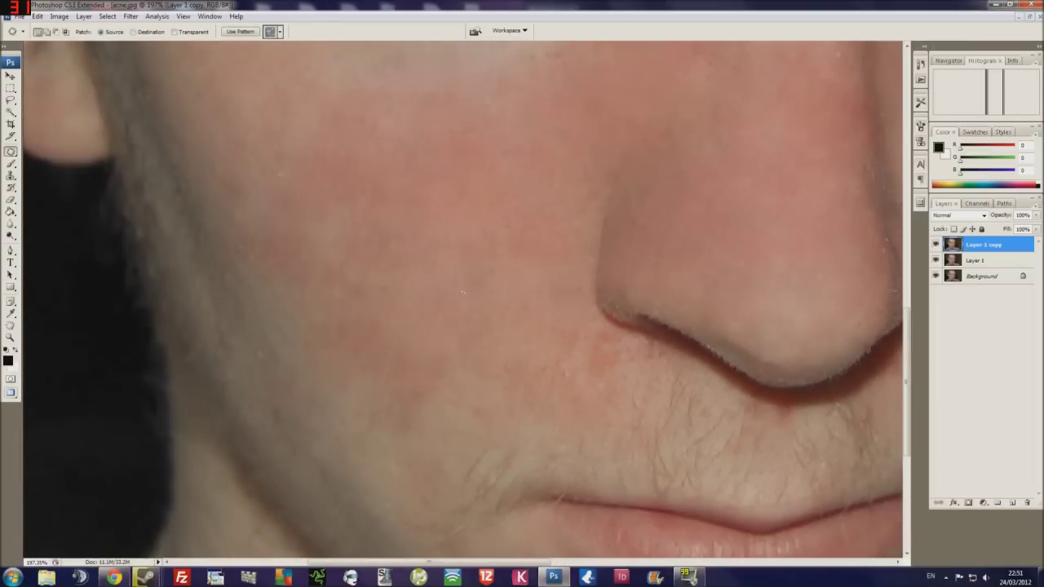
{"action": "key", "text": "ctrl+d"}
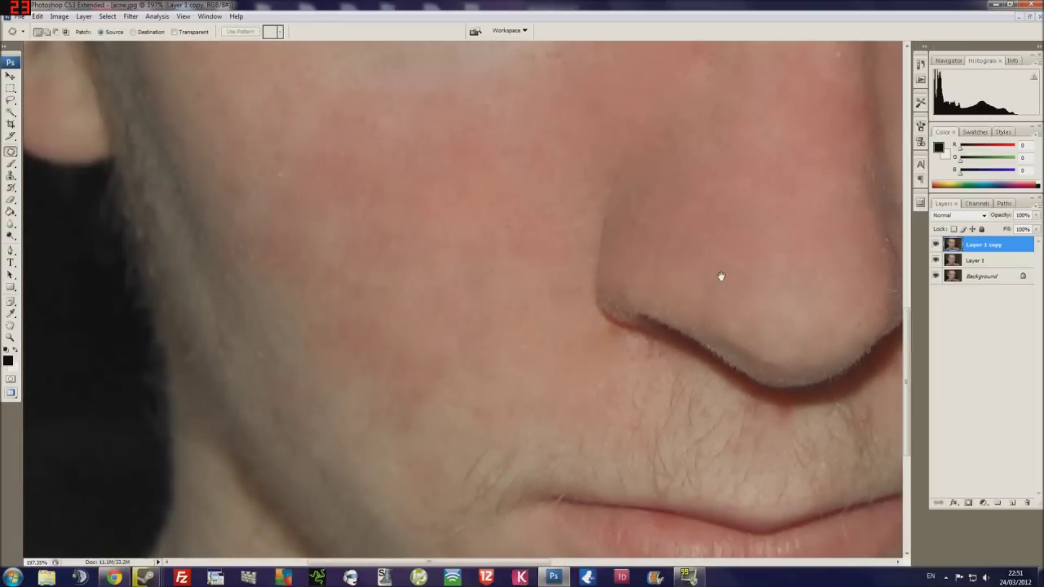
Step: Patch a spot on the cheek beside the nose
{"action": "left_click_drag", "start_coordinate": [723, 277], "coordinate": [274, 326]}
{"action": "left_click_drag", "start_coordinate": [381, 119], "coordinate": [447, 228]}
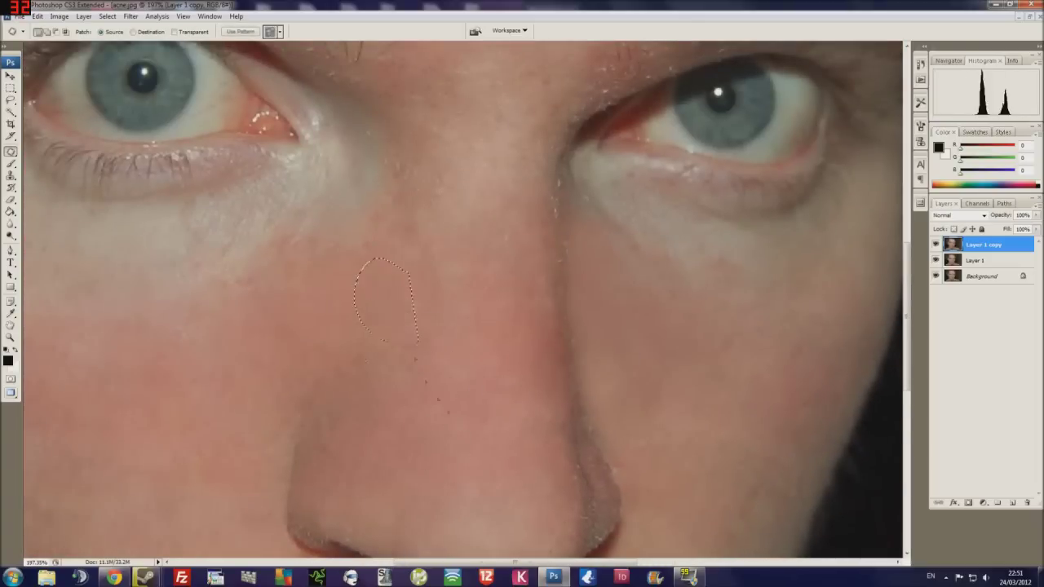
{"action": "mouse_move", "coordinate": [384, 175]}
{"action": "left_mouse_down"}
{"action": "mouse_move", "coordinate": [400, 286]}
{"action": "mouse_move", "coordinate": [390, 204]}
{"action": "mouse_move", "coordinate": [194, 108]}
{"action": "left_mouse_up"}
{"action": "left_click_drag", "start_coordinate": [408, 343], "coordinate": [337, 226]}
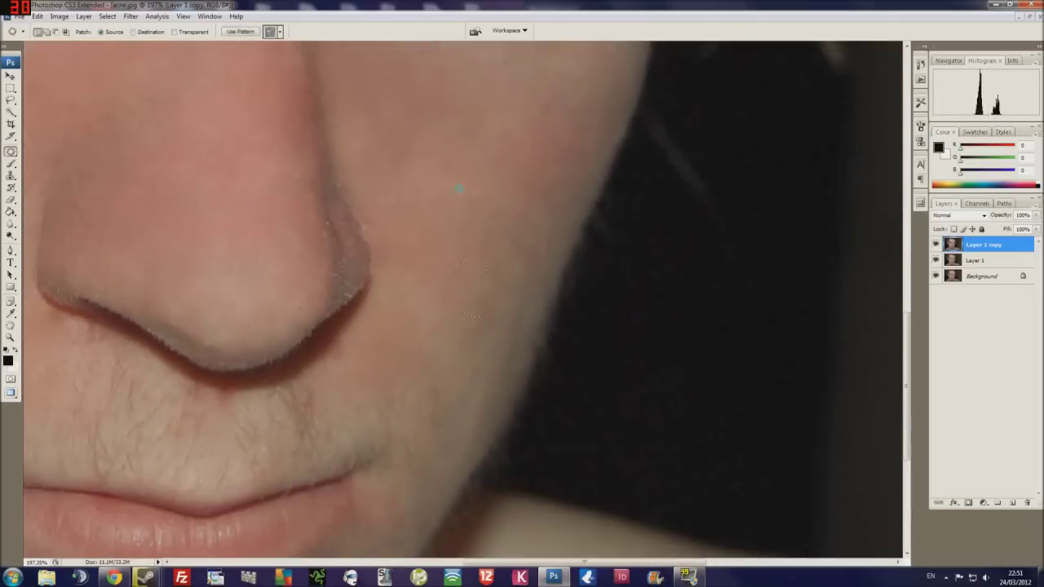
{"action": "mouse_move", "coordinate": [367, 326]}
{"action": "left_mouse_down"}
{"action": "mouse_move", "coordinate": [442, 182]}
{"action": "mouse_move", "coordinate": [582, 101]}
{"action": "left_mouse_up"}
{"action": "left_click_drag", "start_coordinate": [380, 182], "coordinate": [536, 340]}
{"action": "mouse_move", "coordinate": [832, 408]}
{"action": "left_mouse_down"}
{"action": "mouse_move", "coordinate": [775, 367]}
{"action": "mouse_move", "coordinate": [881, 497]}
{"action": "mouse_move", "coordinate": [512, 328]}
{"action": "left_mouse_up"}
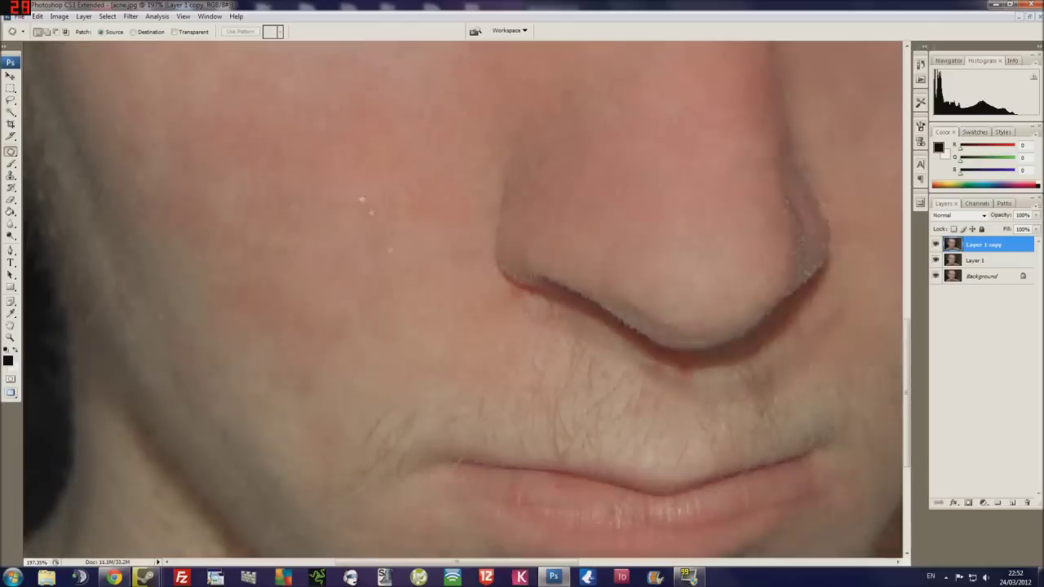
{"action": "left_click_drag", "start_coordinate": [457, 163], "coordinate": [539, 432]}
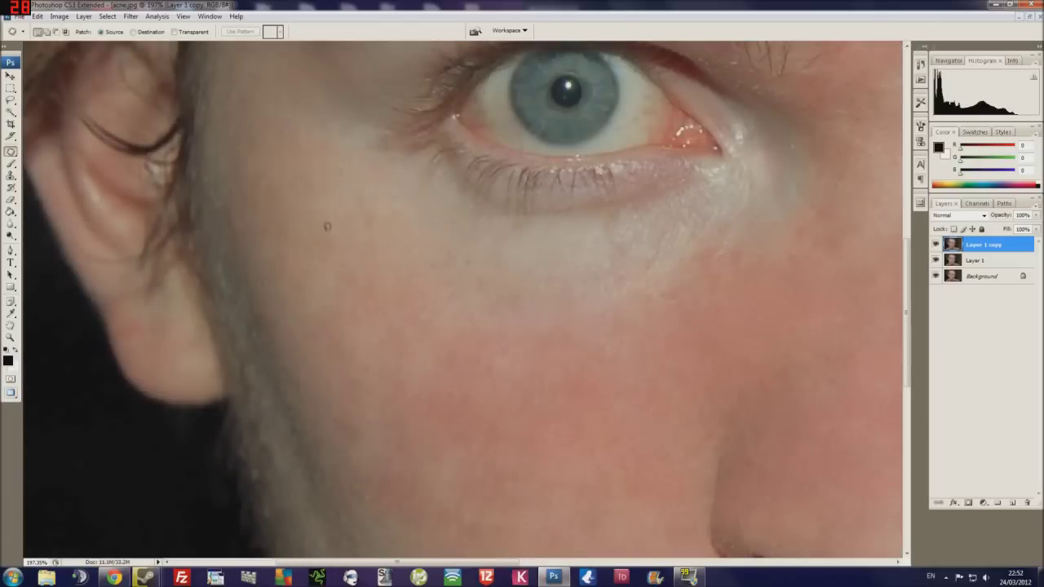
Step: Patch another spot on the nose using the skin above it
{"action": "left_click_drag", "start_coordinate": [350, 282], "coordinate": [396, 245]}
{"action": "scroll", "coordinate": [351, 281], "scroll_direction": "down", "scroll_amount": 3}
{"action": "scroll", "coordinate": [496, 356], "scroll_direction": "down", "scroll_amount": 1}
{"action": "scroll", "coordinate": [496, 357], "scroll_direction": "down", "scroll_amount": 2}
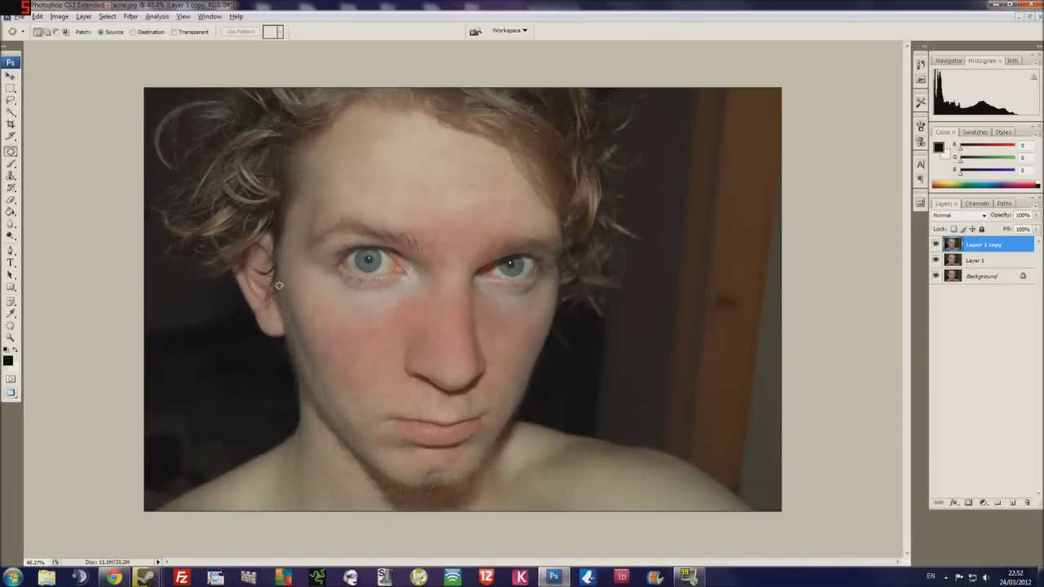
{"action": "scroll", "coordinate": [278, 286], "scroll_direction": "up", "scroll_amount": 3}
{"action": "scroll", "coordinate": [457, 310], "scroll_direction": "up", "scroll_amount": 2}
{"action": "mouse_move", "coordinate": [522, 269]}
{"action": "left_mouse_down"}
{"action": "mouse_move", "coordinate": [534, 308]}
{"action": "mouse_move", "coordinate": [526, 247]}
{"action": "left_mouse_up"}
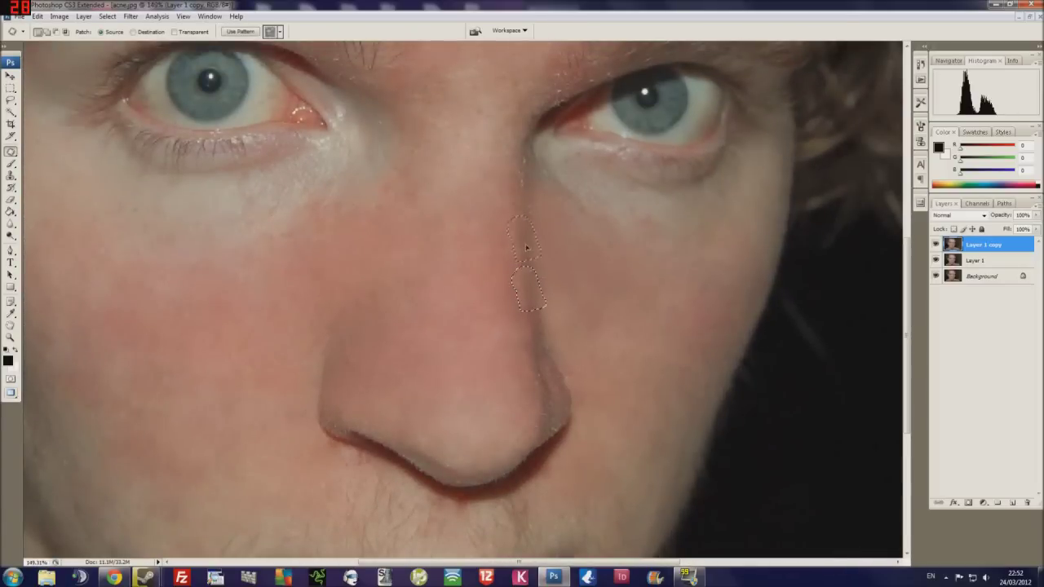
{"action": "key", "text": "ctrl+d"}
Step: Patch two small spots on the nose bridge
{"action": "scroll", "coordinate": [538, 277], "scroll_direction": "up", "scroll_amount": 2}
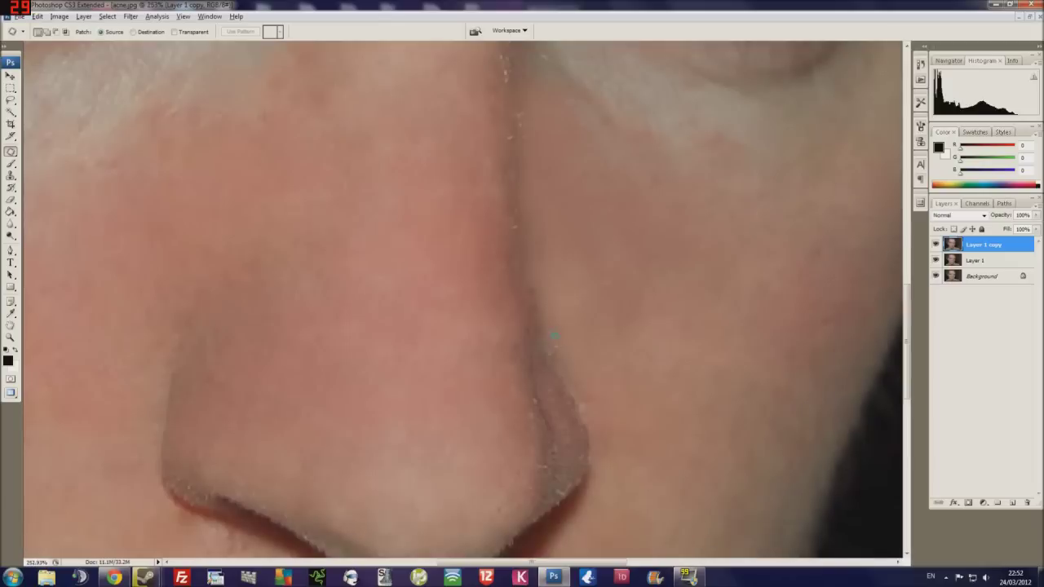
{"action": "scroll", "coordinate": [522, 245], "scroll_direction": "up", "scroll_amount": 1}
{"action": "mouse_move", "coordinate": [517, 188]}
{"action": "left_mouse_down"}
{"action": "mouse_move", "coordinate": [516, 238]}
{"action": "mouse_move", "coordinate": [506, 134]}
{"action": "left_mouse_up"}
{"action": "key", "text": "ctrl+d"}
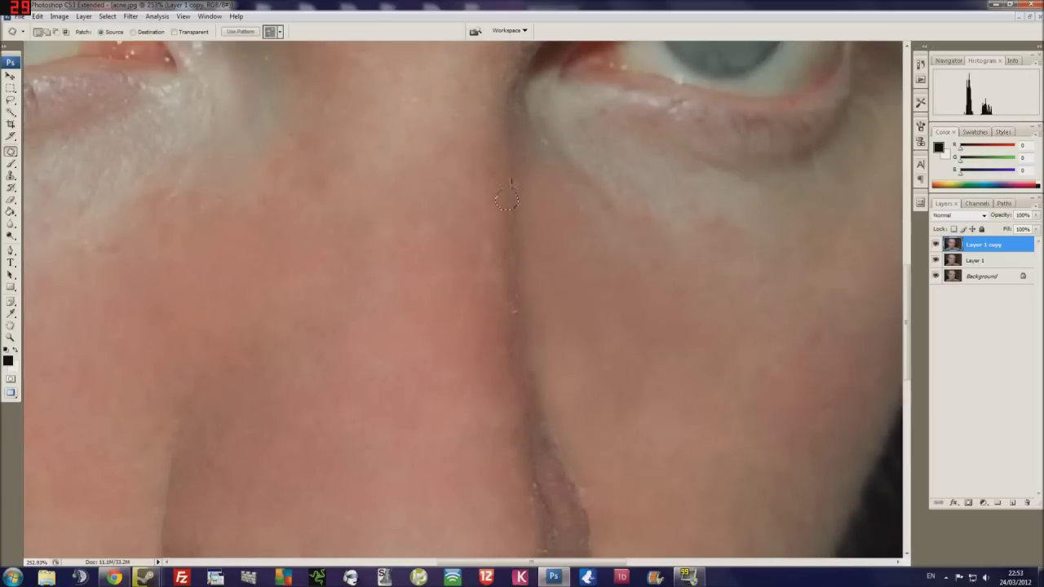
{"action": "left_click_drag", "start_coordinate": [509, 217], "coordinate": [513, 290]}
{"action": "key", "text": "ctrl+d"}
Step: Fit the whole photo on screen and duplicate the retouched layer
{"action": "key", "text": "ctrl+0"}
{"action": "scroll", "coordinate": [448, 261], "scroll_direction": "up", "scroll_amount": 4}
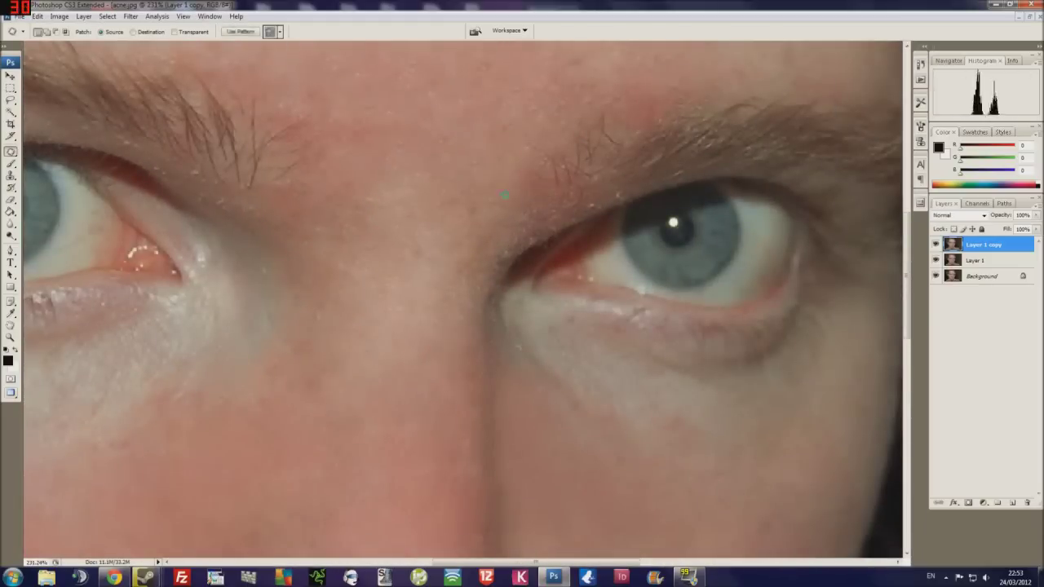
{"action": "scroll", "coordinate": [465, 300], "scroll_direction": "down", "scroll_amount": 1}
{"action": "scroll", "coordinate": [465, 300], "scroll_direction": "down", "scroll_amount": 1}
{"action": "scroll", "coordinate": [465, 299], "scroll_direction": "down", "scroll_amount": 2}
{"action": "scroll", "coordinate": [465, 299], "scroll_direction": "down", "scroll_amount": 1}
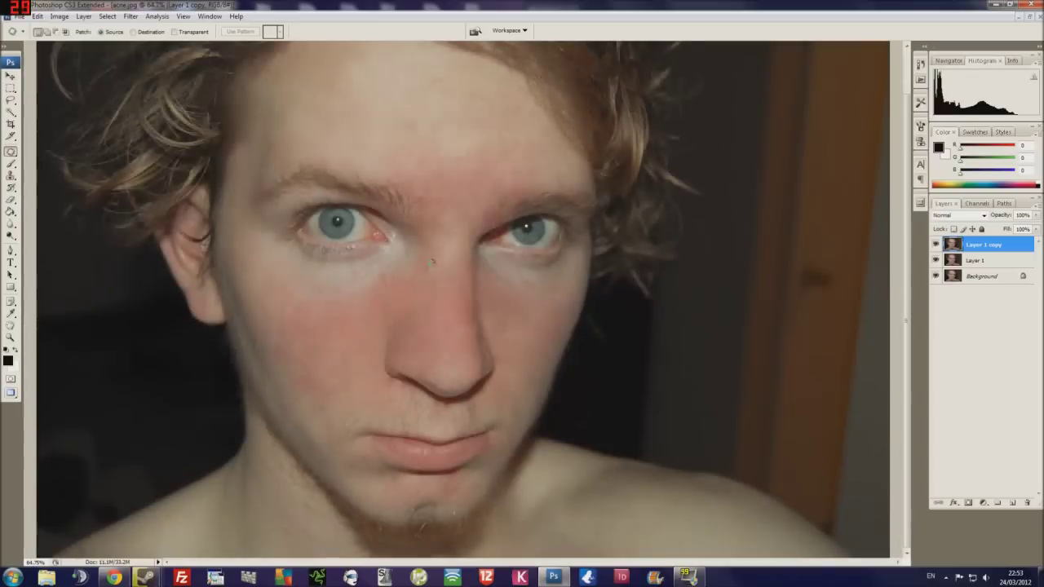
{"action": "key", "text": "ctrl+j"}
{"action": "key", "text": "ctrl+j"}
Step: Apply a Selective Color adjustment: Reds yellow -13, Magentas yellow +31
{"action": "left_click", "coordinate": [58, 16]}
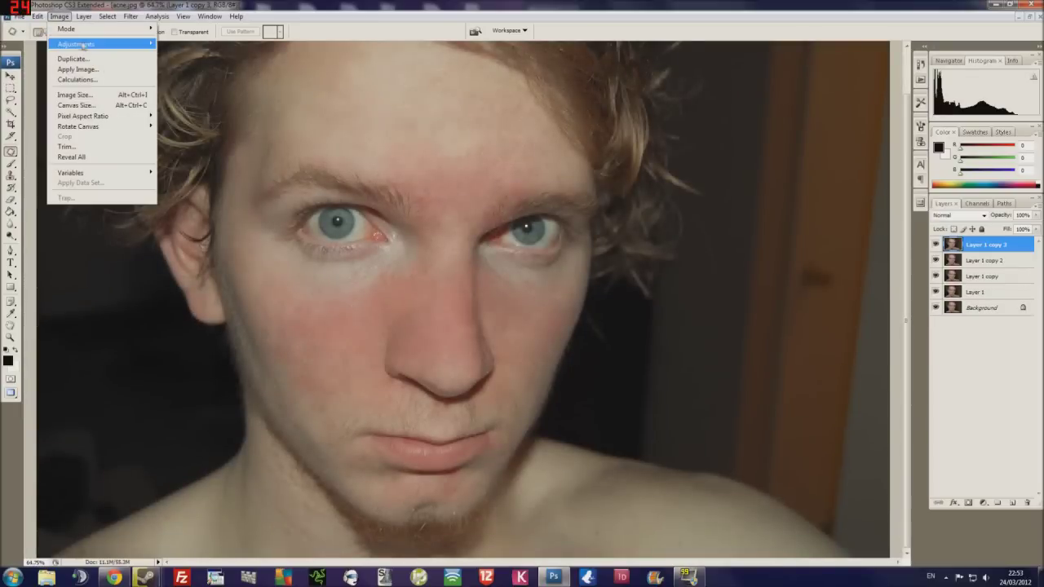
{"action": "left_click", "coordinate": [220, 163]}
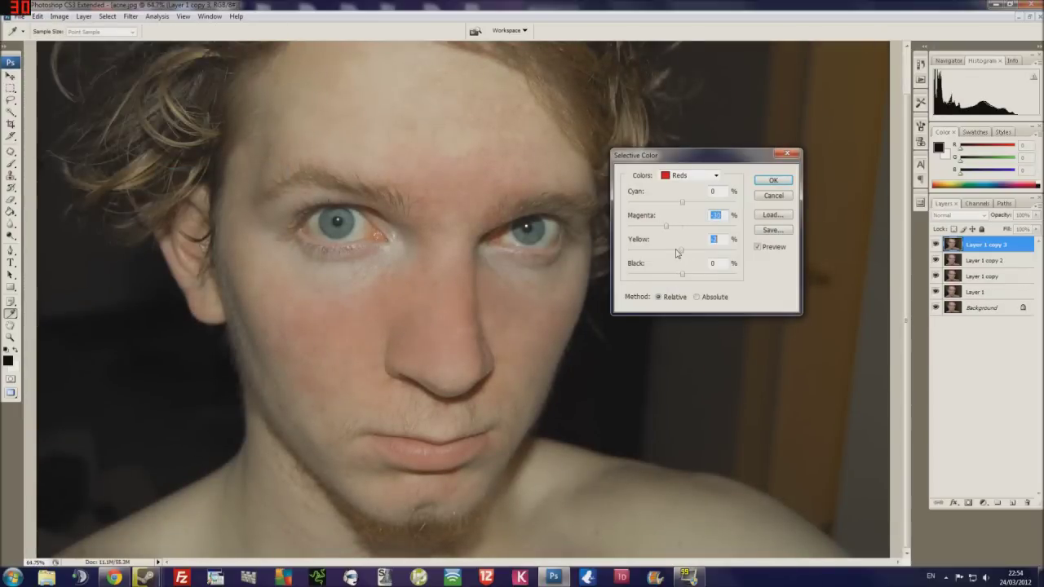
{"action": "left_click_drag", "start_coordinate": [680, 250], "coordinate": [665, 255]}
{"action": "left_click_drag", "start_coordinate": [666, 255], "coordinate": [676, 251]}
{"action": "left_click", "coordinate": [759, 249]}
{"action": "left_click", "coordinate": [701, 176]}
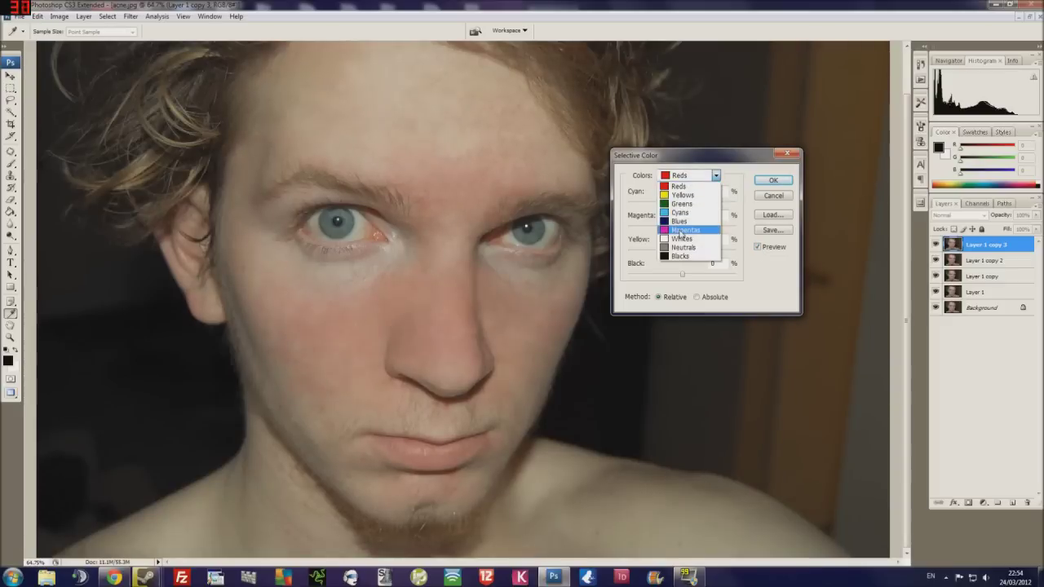
{"action": "left_click", "coordinate": [682, 231]}
{"action": "left_click_drag", "start_coordinate": [682, 251], "coordinate": [695, 251]}
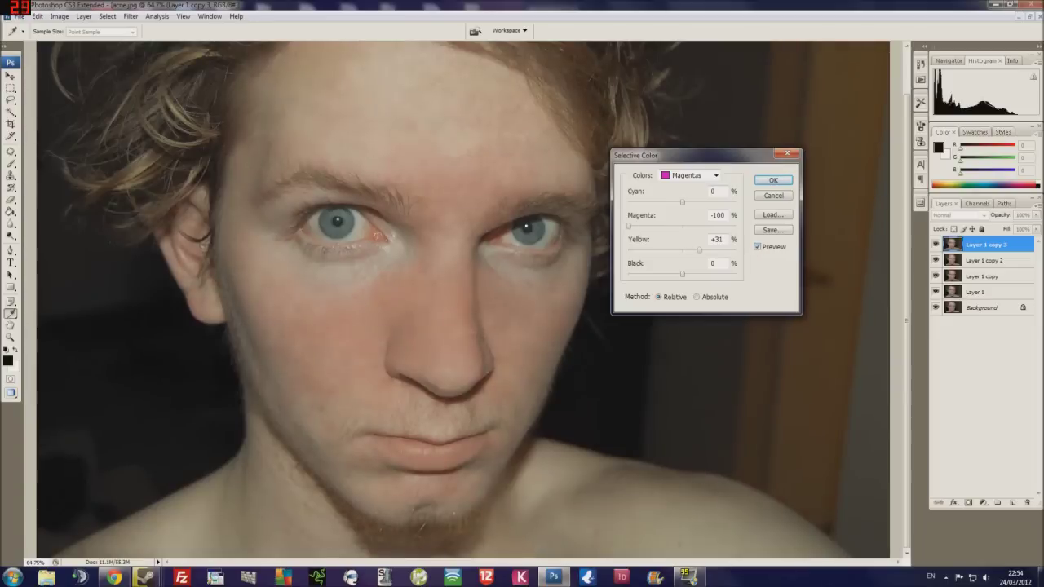
Step: Hide the selective colour adjustment behind a black layer mask and switch to the Brush
{"action": "key", "text": "Return"}
{"action": "left_click", "coordinate": [84, 16]}
{"action": "left_click", "coordinate": [236, 157]}
{"action": "key", "text": "b"}
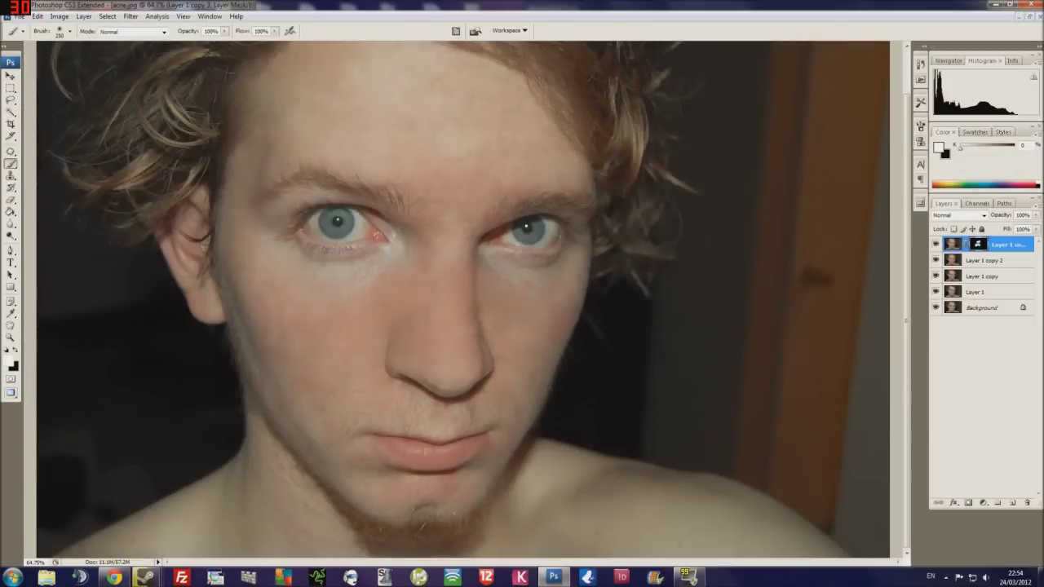
Step: Delete the masked Layer 1 copy 3, zoom in on the forehead, and pick Clone Stamp
{"action": "key", "text": "ctrl+minus"}
{"action": "key", "text": "ctrl+minus"}
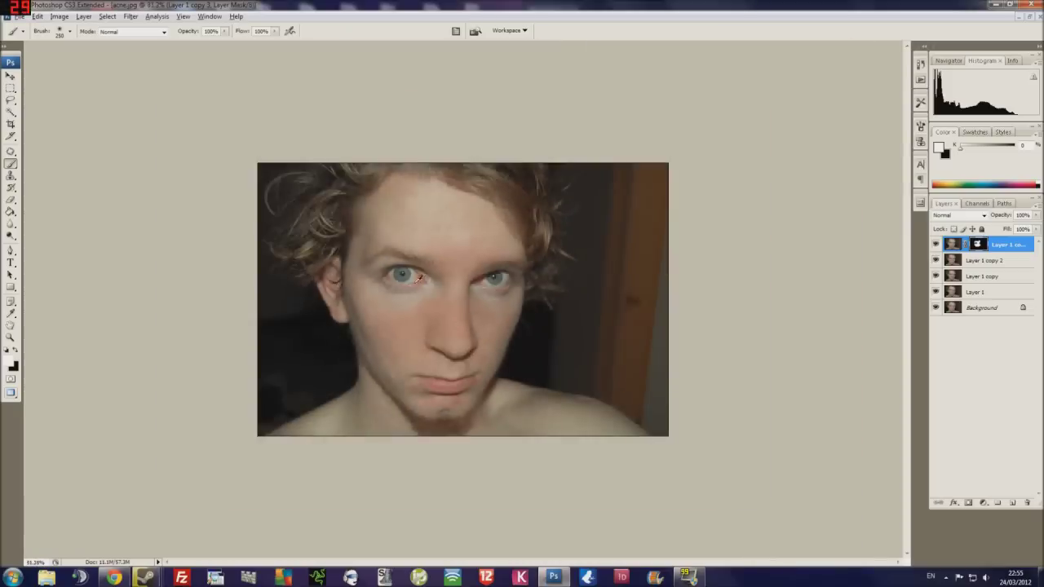
{"action": "key", "text": "ctrl+0"}
{"action": "key", "text": "Delete"}
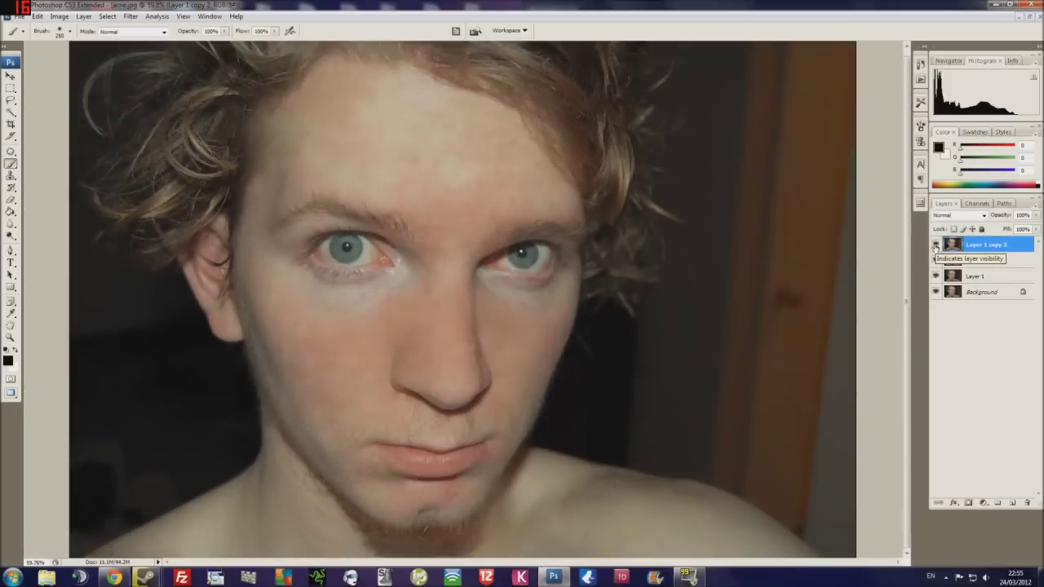
{"action": "key", "text": "ctrl+plus"}
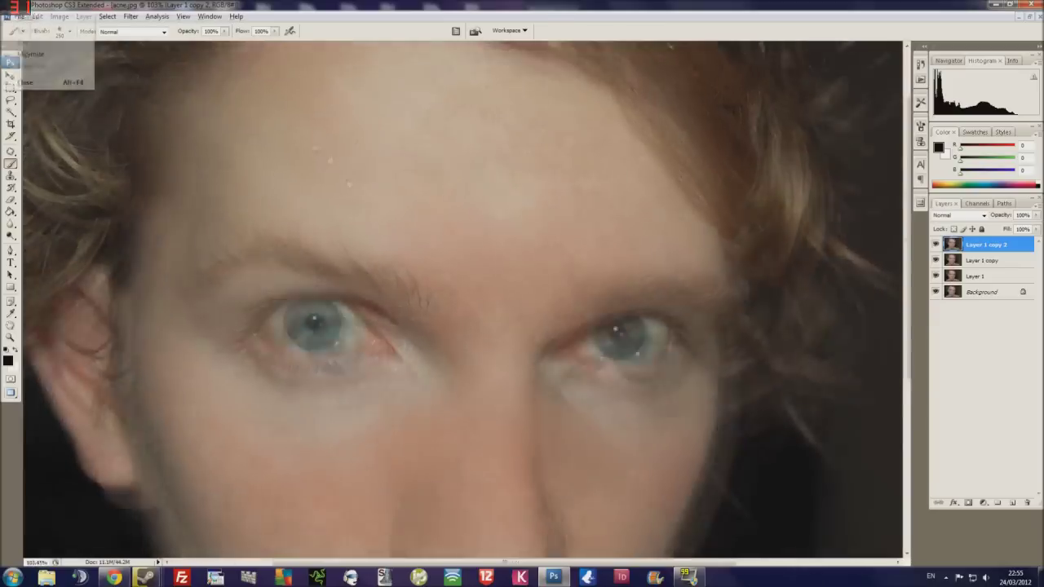
{"action": "key", "text": "s"}
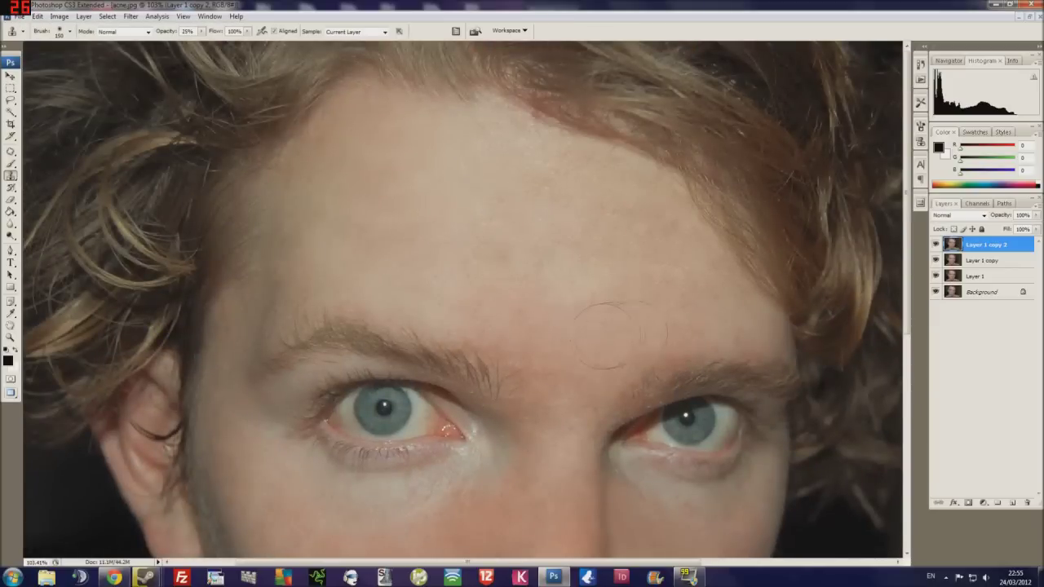
Step: Pan over the nose and lips, hiding Layer 1 copy 2 to compare before and after
{"action": "left_click_drag", "start_coordinate": [559, 327], "coordinate": [497, 250]}
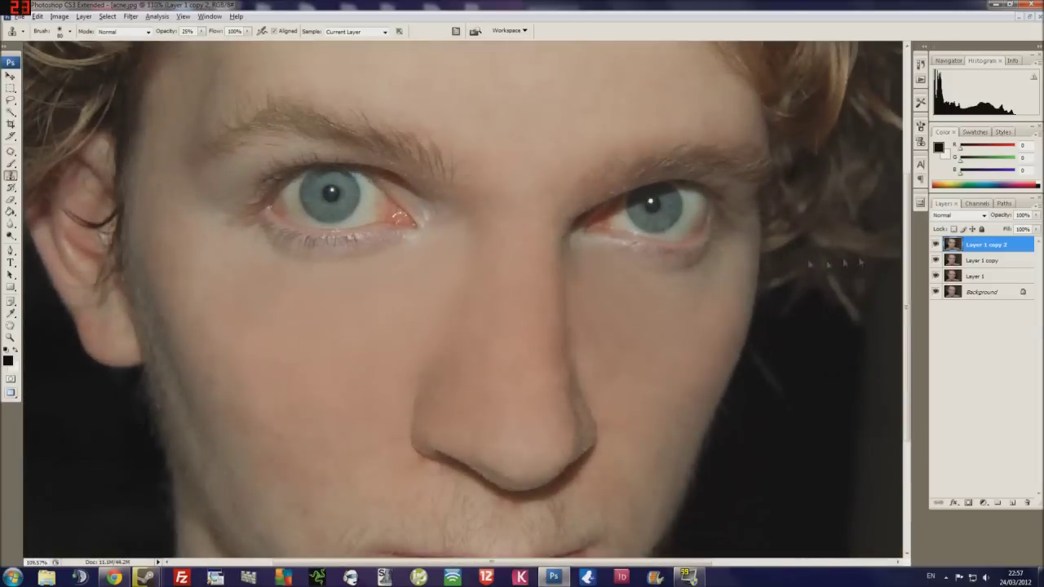
{"action": "left_click", "coordinate": [935, 244]}
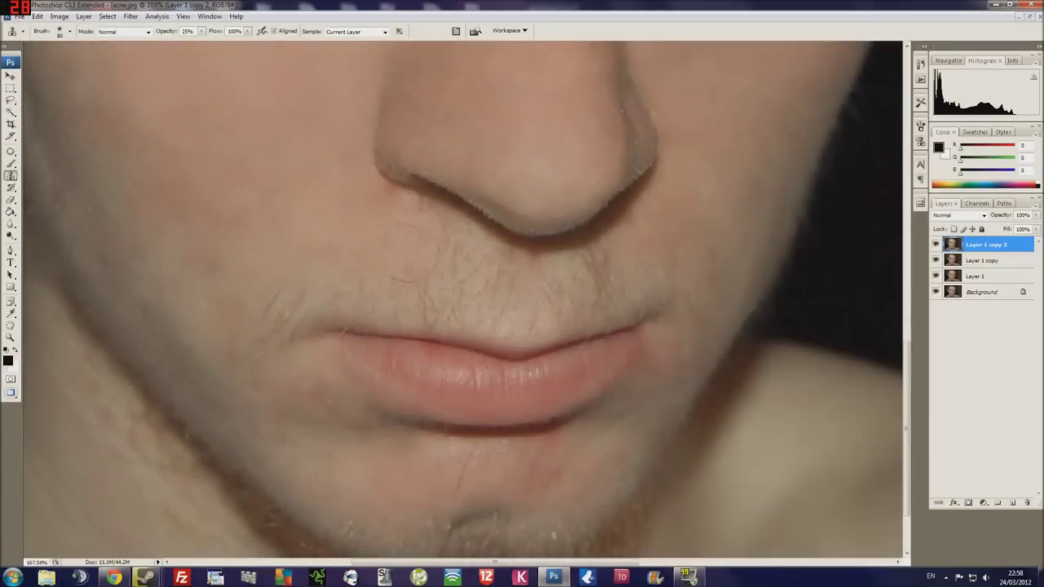
{"action": "scroll", "coordinate": [463, 302], "scroll_direction": "right", "scroll_amount": 5}
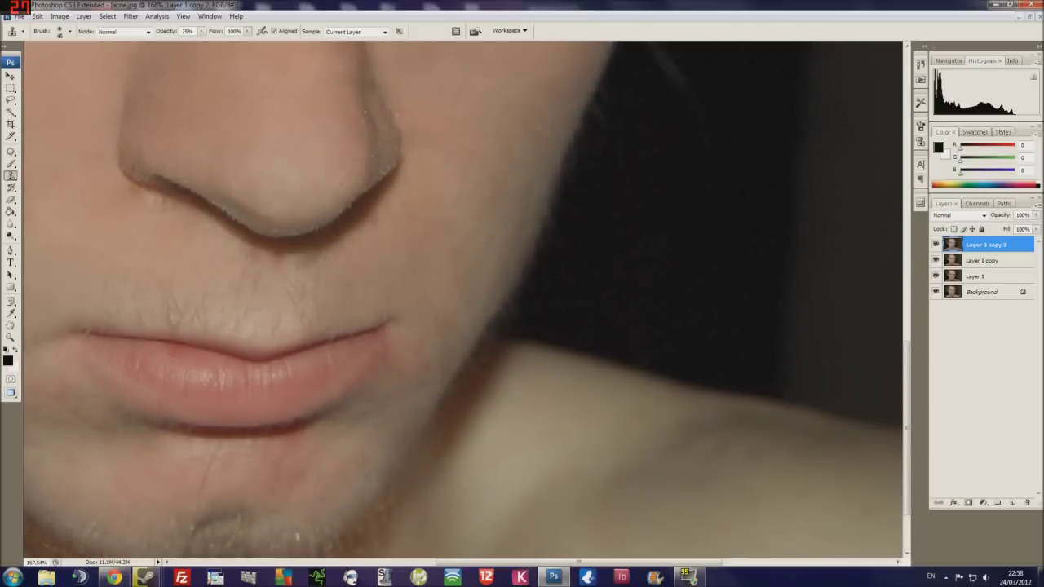
{"action": "left_click_drag", "start_coordinate": [74, 260], "coordinate": [376, 284]}
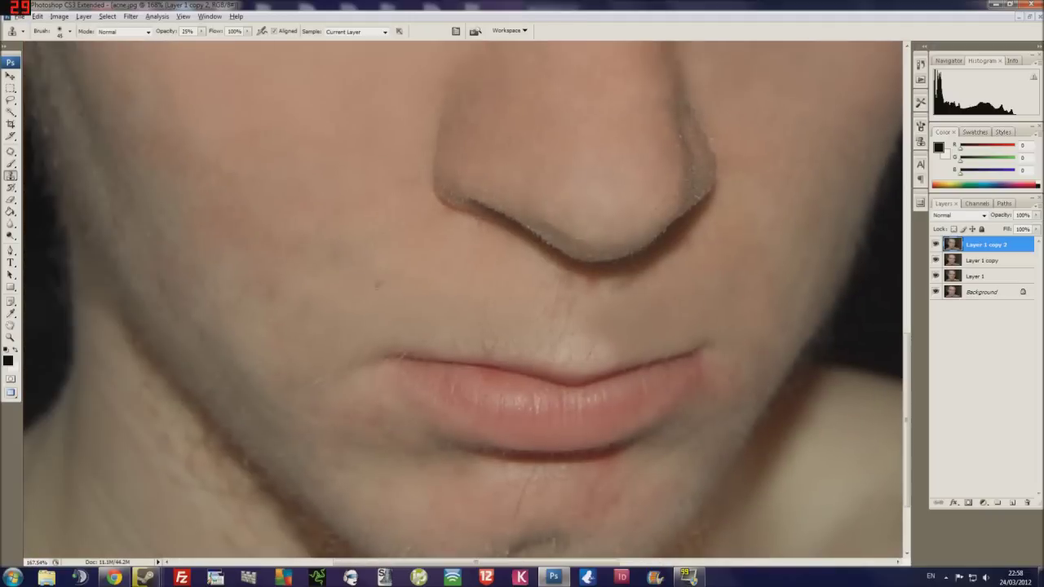
{"action": "key", "text": "ctrl+0"}
{"action": "key", "text": "ctrl+plus"}
{"action": "key", "text": "ctrl+plus"}
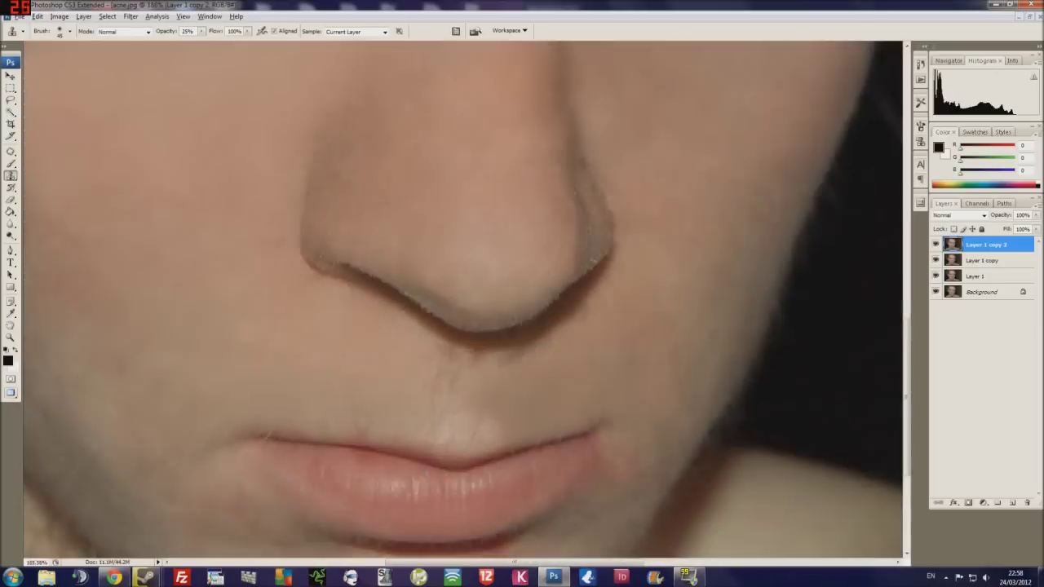
{"action": "mouse_move", "coordinate": [448, 327]}
{"action": "left_mouse_down"}
{"action": "mouse_move", "coordinate": [518, 296]}
{"action": "mouse_move", "coordinate": [408, 334]}
{"action": "left_mouse_up"}
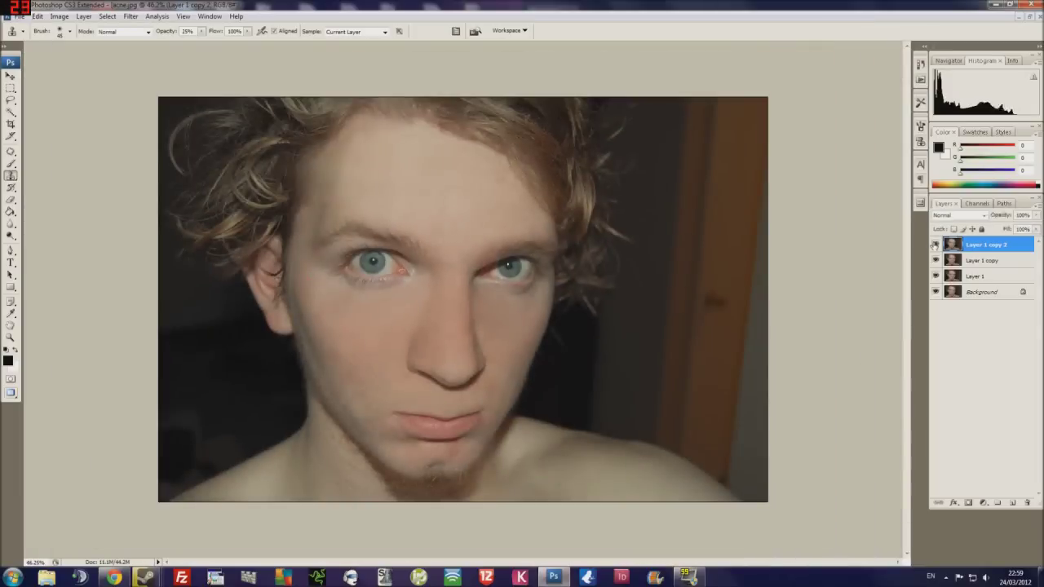
Step: Toggle Layer 1 copy 2 and Layer 1 copy visibility to compare before and after
{"action": "left_click", "coordinate": [935, 244]}
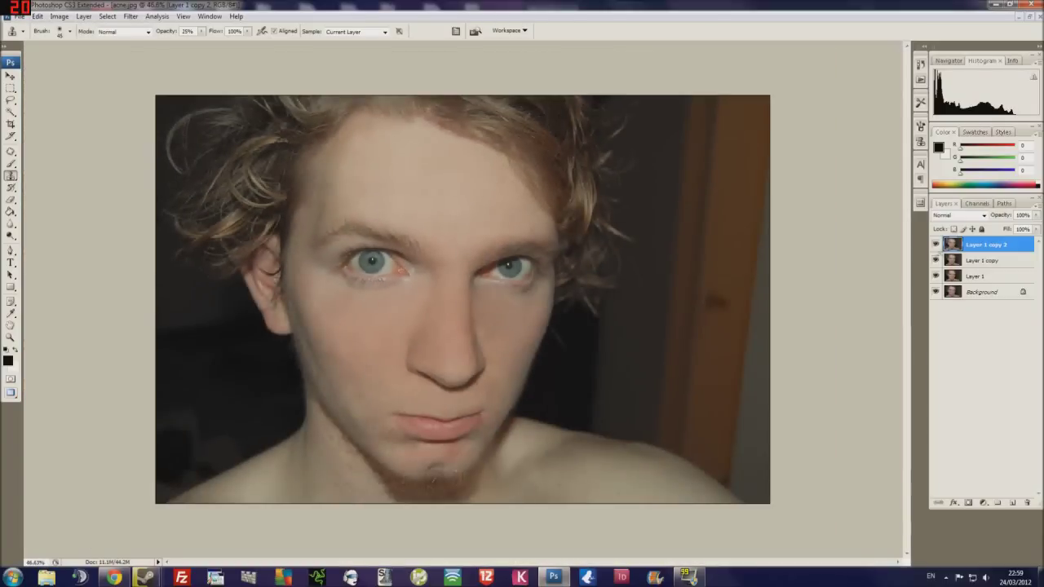
{"action": "left_click", "coordinate": [935, 260]}
{"action": "left_click", "coordinate": [936, 246]}
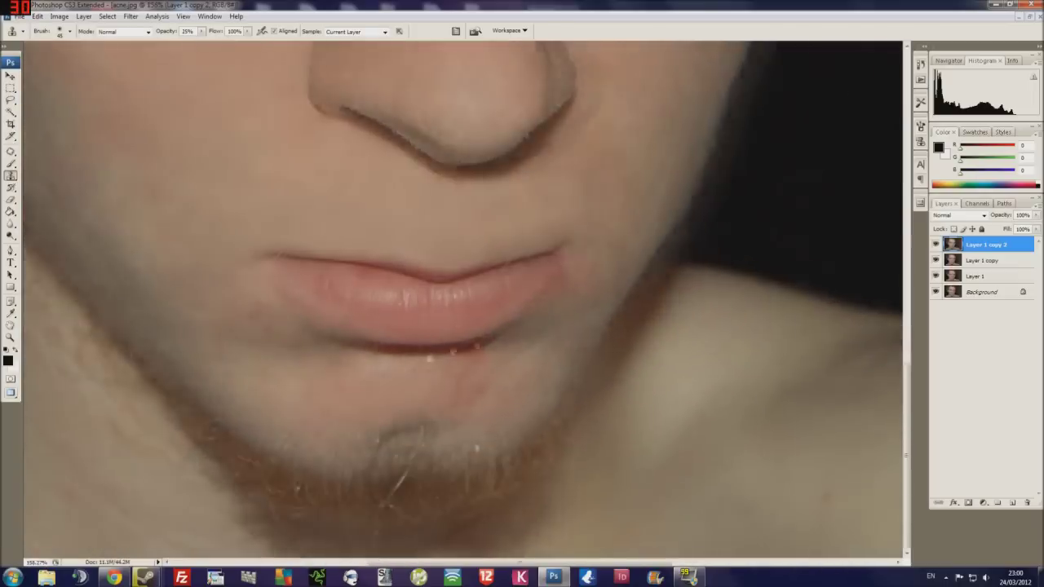
{"action": "scroll", "coordinate": [436, 478], "scroll_direction": "up", "scroll_amount": 3}
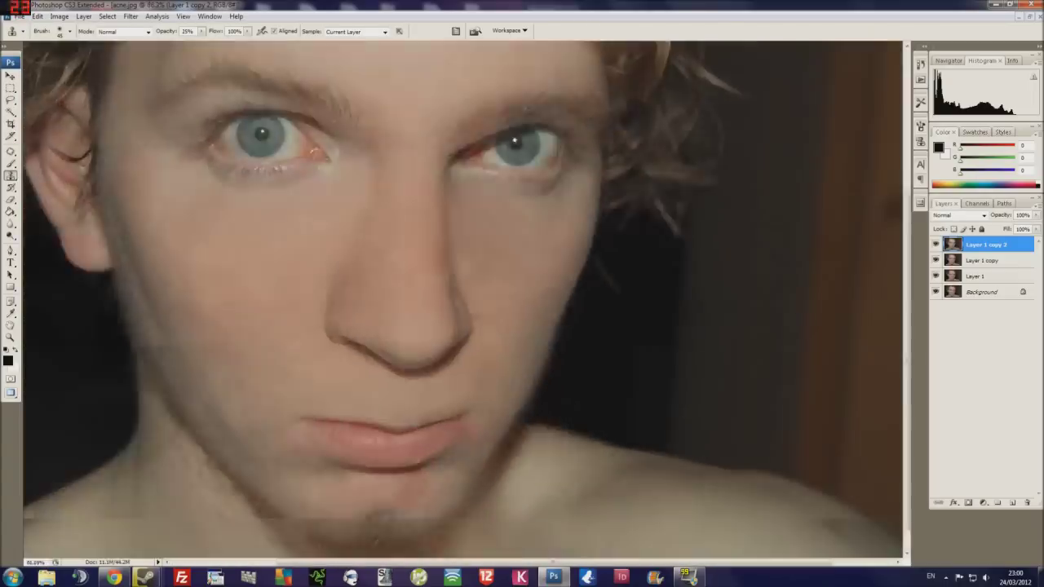
{"action": "scroll", "coordinate": [435, 477], "scroll_direction": "up", "scroll_amount": 3}
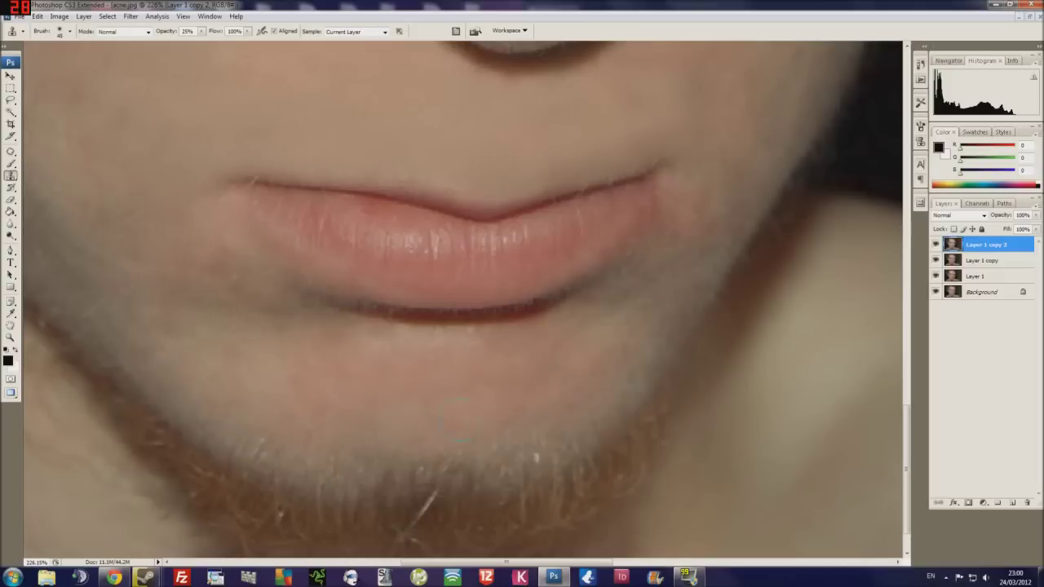
{"action": "scroll", "coordinate": [433, 437], "scroll_direction": "down", "scroll_amount": 2}
{"action": "scroll", "coordinate": [433, 436], "scroll_direction": "down", "scroll_amount": 1}
{"action": "scroll", "coordinate": [433, 436], "scroll_direction": "up", "scroll_amount": 2}
{"action": "scroll", "coordinate": [321, 417], "scroll_direction": "up", "scroll_amount": 1}
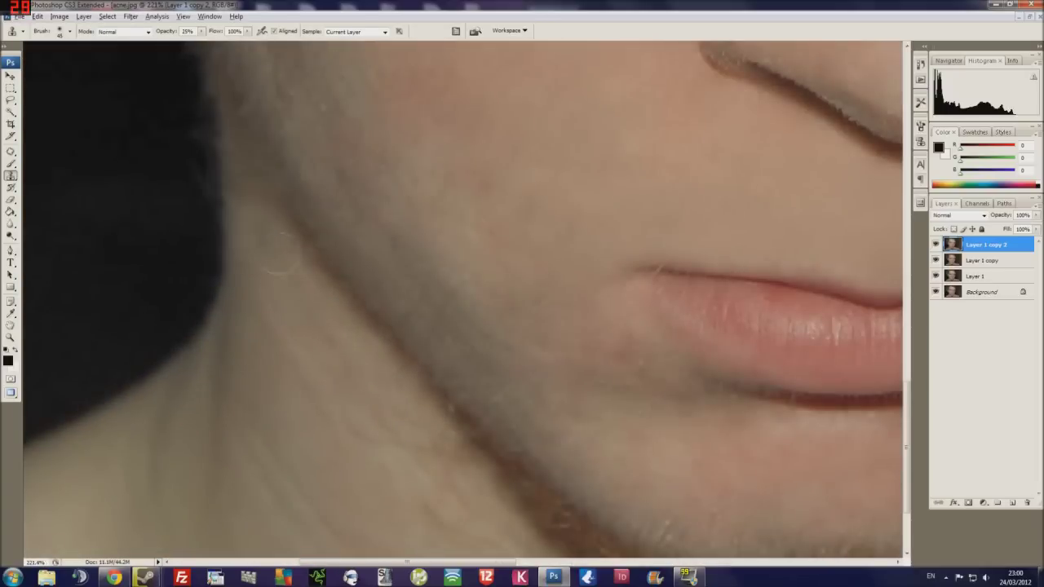
Step: Zoom to the jaw and lip corner and choose a brush preset
{"action": "mouse_move", "coordinate": [484, 448]}
{"action": "left_mouse_down"}
{"action": "mouse_move", "coordinate": [436, 383]}
{"action": "mouse_move", "coordinate": [354, 314]}
{"action": "left_mouse_up"}
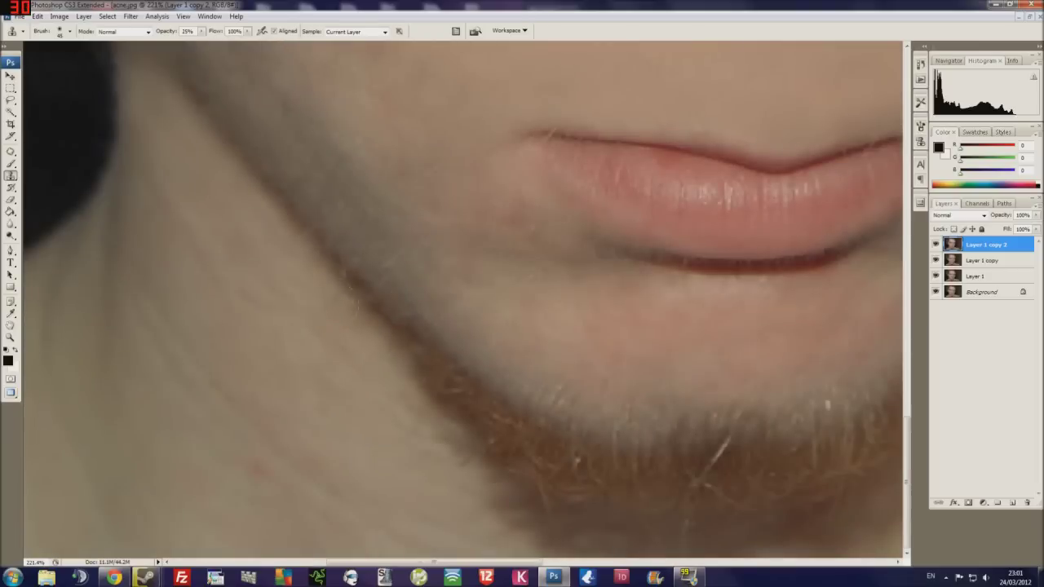
{"action": "left_click", "coordinate": [71, 31]}
{"action": "key", "text": "Return"}
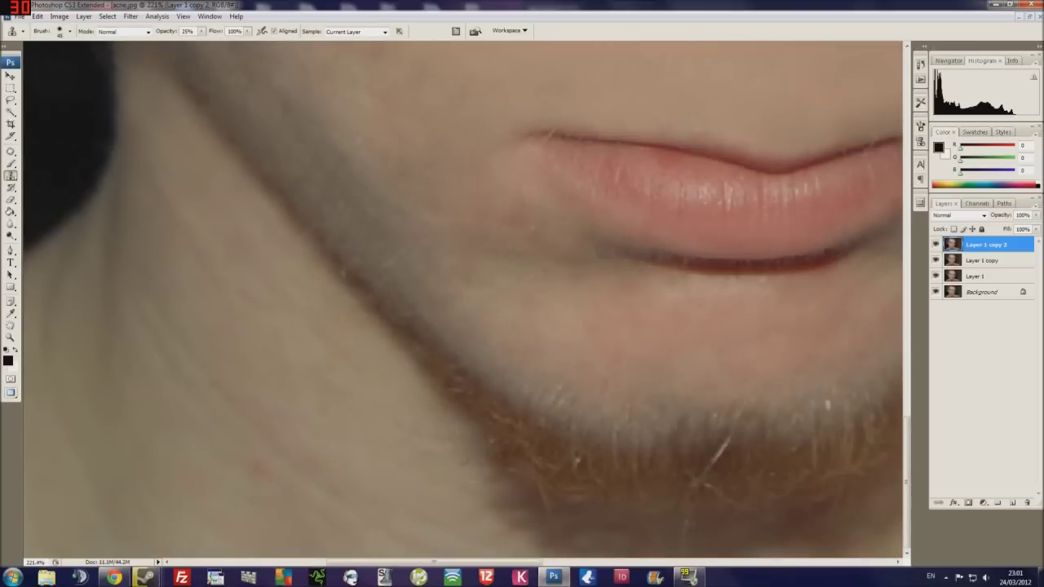
{"action": "scroll", "coordinate": [449, 424], "scroll_direction": "right", "scroll_amount": 3}
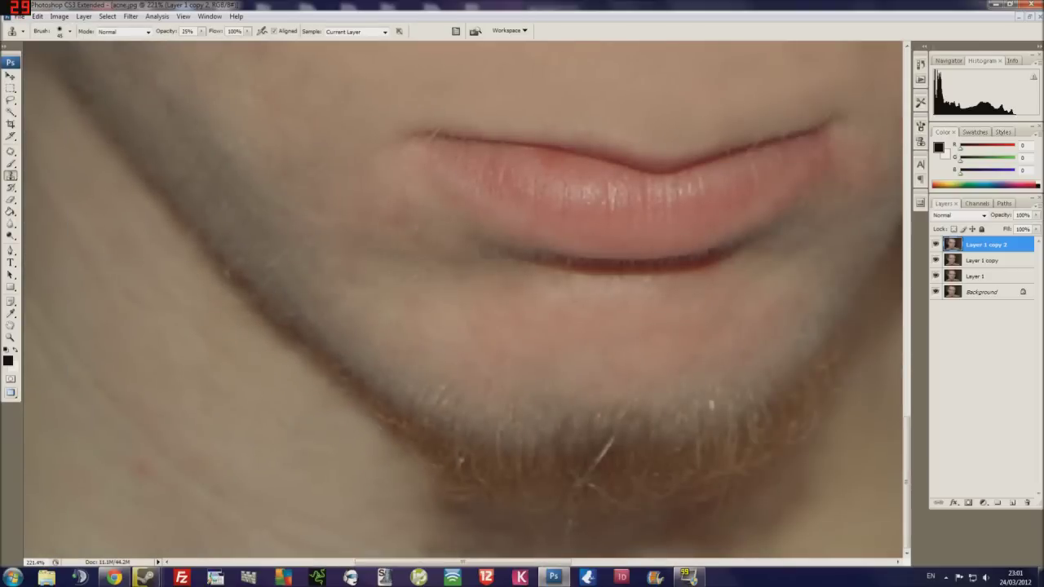
{"action": "scroll", "coordinate": [253, 314], "scroll_direction": "right", "scroll_amount": 5}
{"action": "scroll", "coordinate": [531, 342], "scroll_direction": "right", "scroll_amount": 3}
{"action": "scroll", "coordinate": [530, 343], "scroll_direction": "left", "scroll_amount": 4}
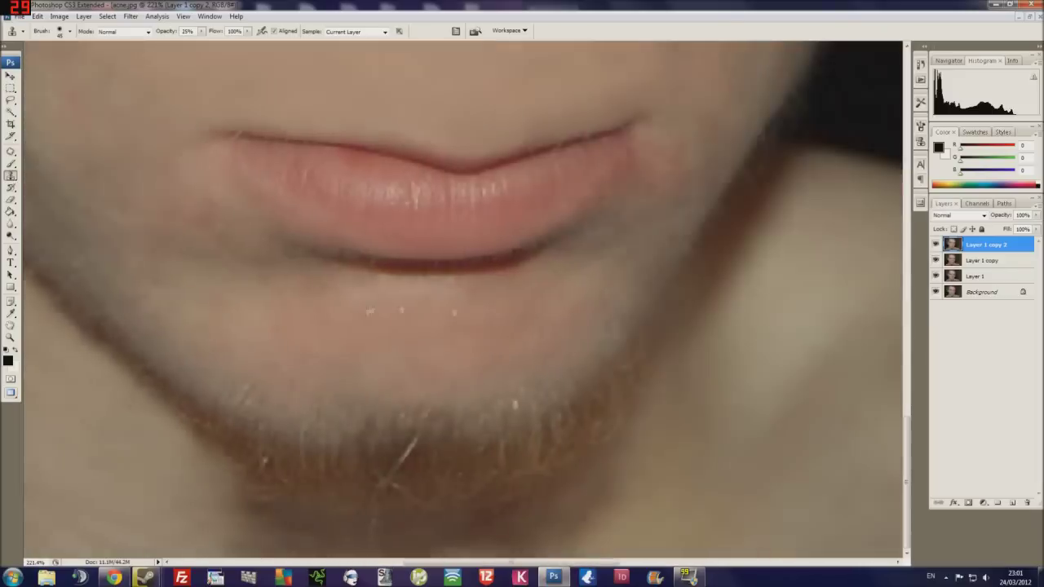
{"action": "scroll", "coordinate": [506, 327], "scroll_direction": "right", "scroll_amount": 3}
Step: Clone away stray hairs along the jawline and smooth the neck skin
{"action": "left_click", "coordinate": [799, 187], "text": "alt"}
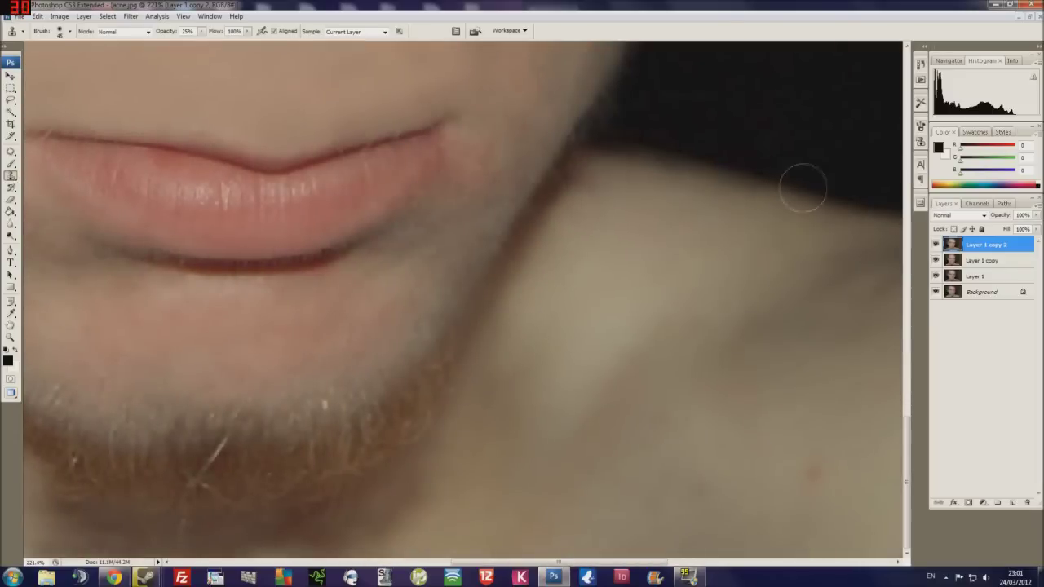
{"action": "left_click_drag", "start_coordinate": [595, 160], "coordinate": [522, 278]}
{"action": "left_click", "coordinate": [498, 424]}
{"action": "scroll", "coordinate": [498, 424], "scroll_direction": "left", "scroll_amount": 2}
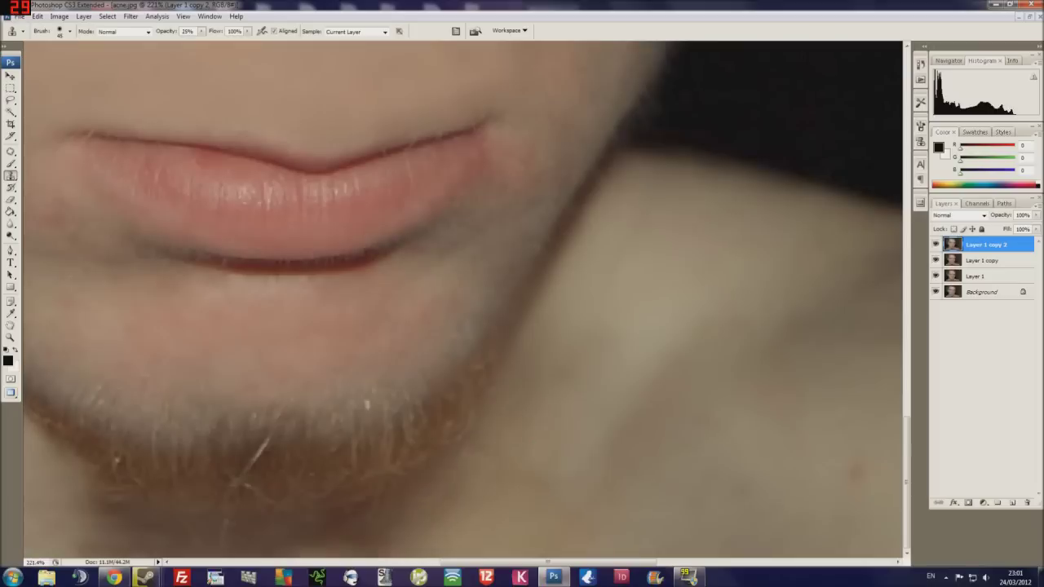
{"action": "left_click_drag", "start_coordinate": [440, 489], "coordinate": [491, 462]}
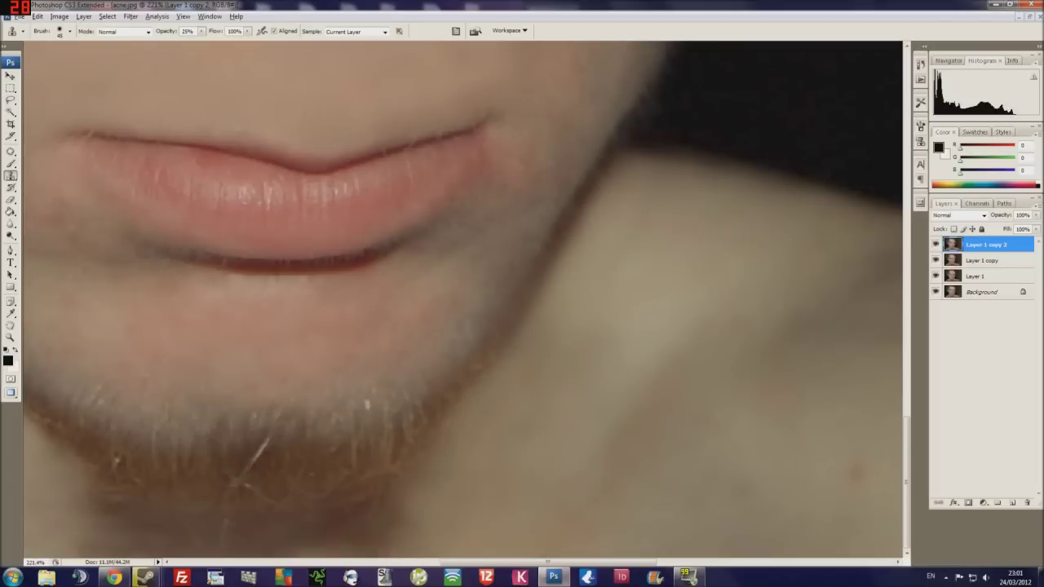
{"action": "left_click_drag", "start_coordinate": [383, 522], "coordinate": [408, 441]}
Step: Lighten the shadows under the chin and along the chin and beard edge
{"action": "scroll", "coordinate": [465, 302], "scroll_direction": "left", "scroll_amount": 4}
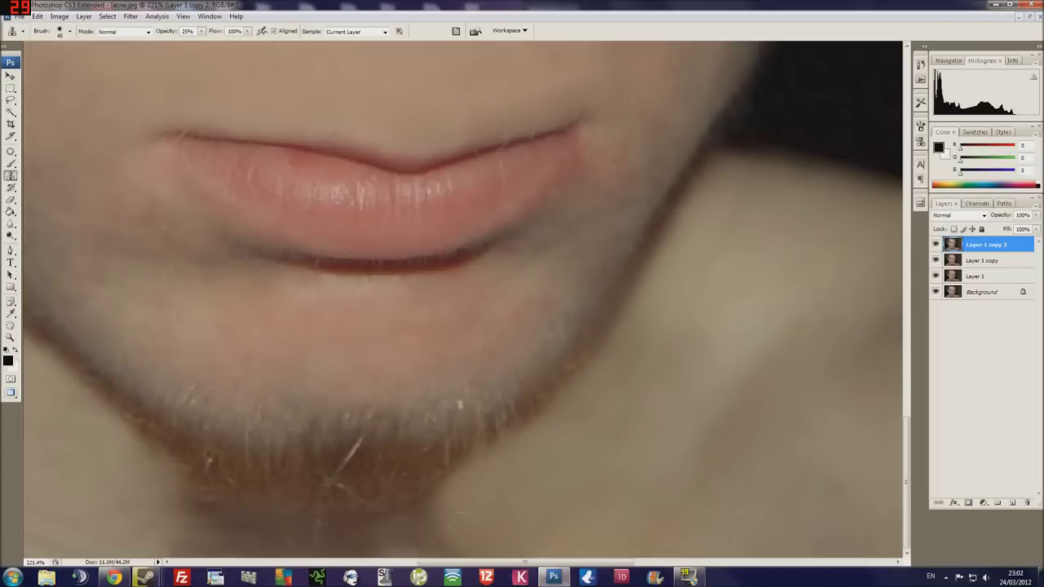
{"action": "left_click_drag", "start_coordinate": [440, 534], "coordinate": [383, 502]}
{"action": "scroll", "coordinate": [465, 302], "scroll_direction": "left", "scroll_amount": 10}
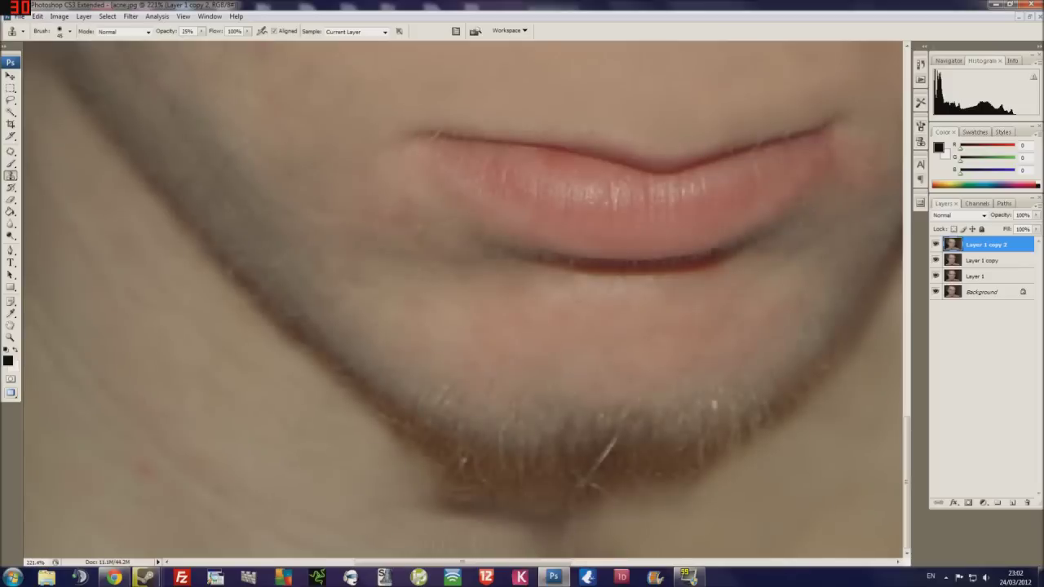
{"action": "mouse_move", "coordinate": [571, 539]}
{"action": "left_mouse_down"}
{"action": "mouse_move", "coordinate": [416, 489]}
{"action": "mouse_move", "coordinate": [611, 538]}
{"action": "left_mouse_up"}
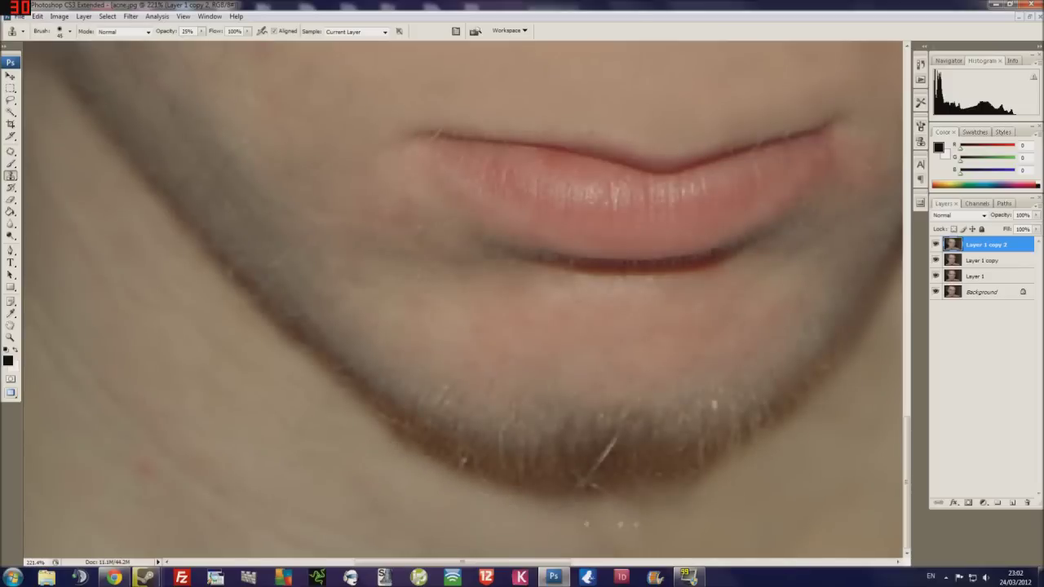
{"action": "scroll", "coordinate": [522, 327], "scroll_direction": "right", "scroll_amount": 5}
{"action": "left_click_drag", "start_coordinate": [586, 498], "coordinate": [440, 493]}
{"action": "left_click_drag", "start_coordinate": [514, 494], "coordinate": [653, 453]}
{"action": "scroll", "coordinate": [443, 498], "scroll_direction": "left", "scroll_amount": 5}
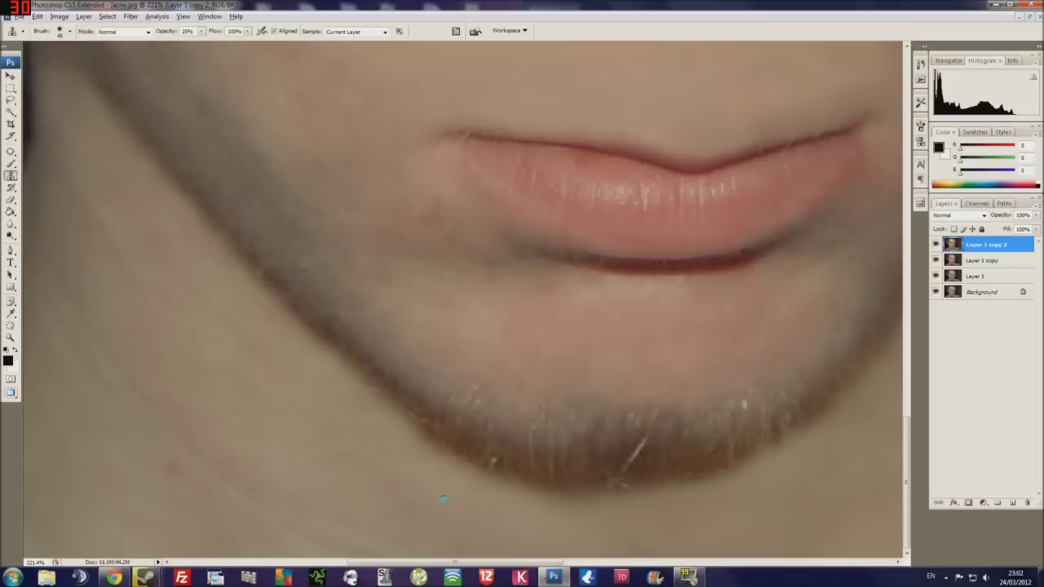
{"action": "left_click_drag", "start_coordinate": [600, 505], "coordinate": [441, 453]}
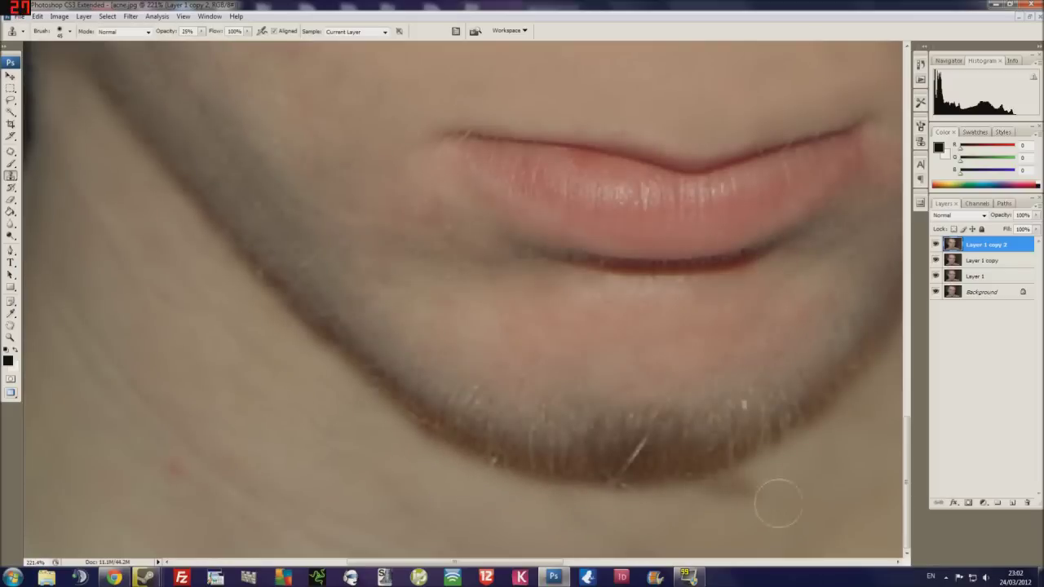
{"action": "left_click_drag", "start_coordinate": [776, 495], "coordinate": [718, 488]}
Step: Clone-stamp over the dark stubble on the chin and along the jawline
{"action": "key", "text": "ctrl+0"}
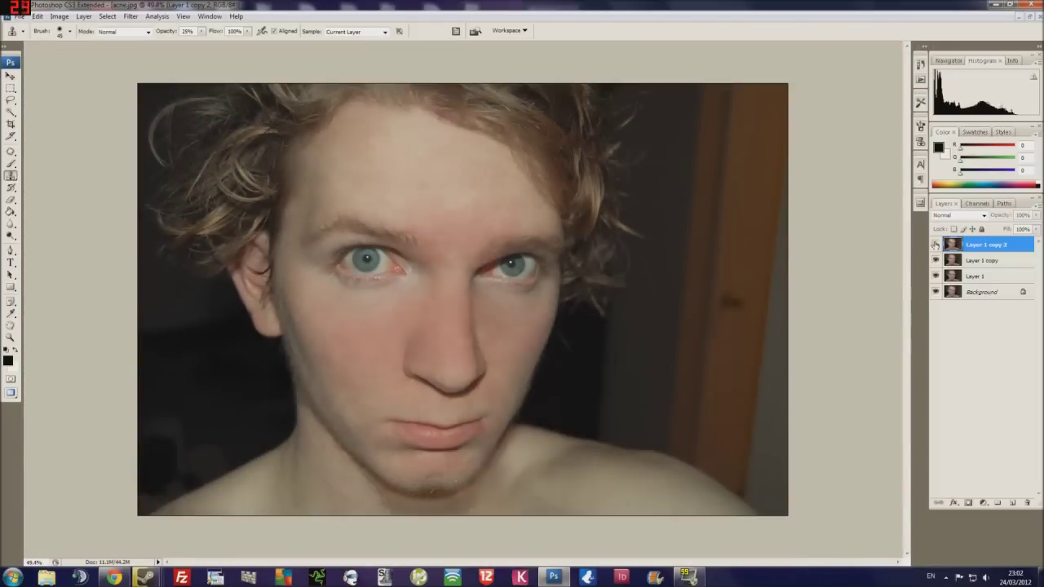
{"action": "left_click_drag", "start_coordinate": [320, 347], "coordinate": [582, 501]}
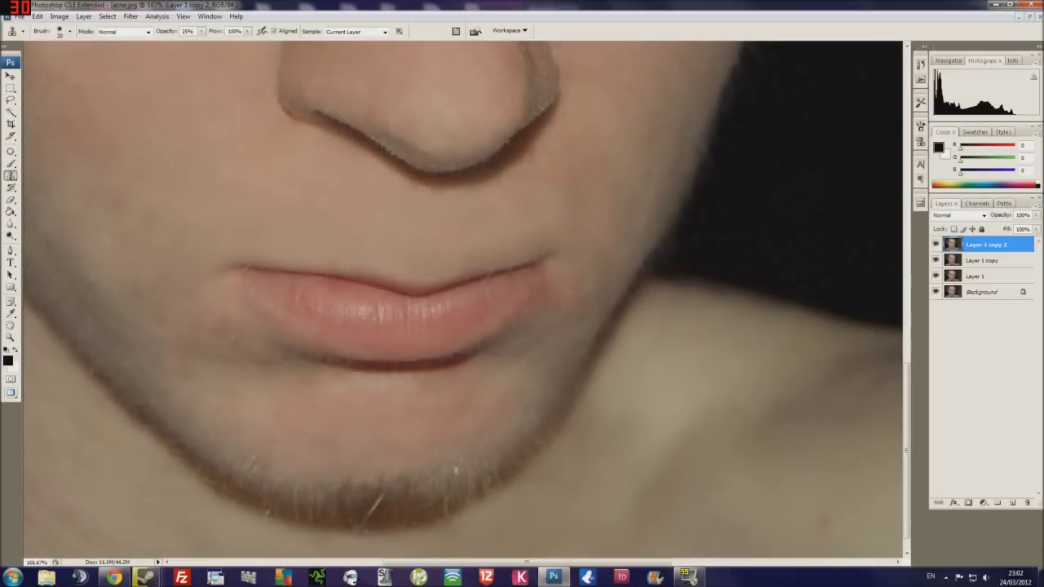
{"action": "left_click_drag", "start_coordinate": [381, 483], "coordinate": [358, 487]}
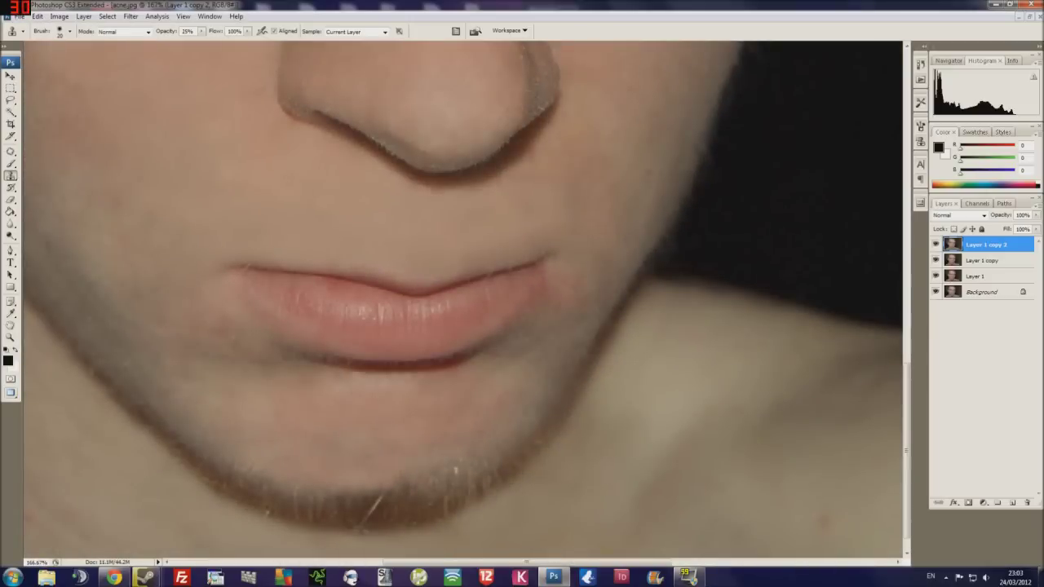
{"action": "left_click_drag", "start_coordinate": [429, 488], "coordinate": [343, 496]}
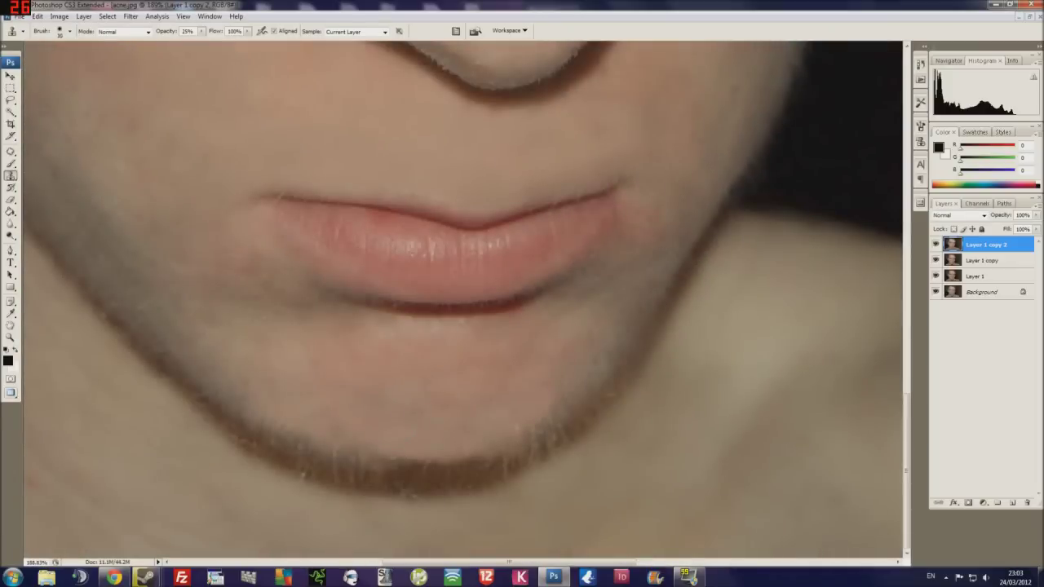
{"action": "left_click_drag", "start_coordinate": [478, 447], "coordinate": [395, 468]}
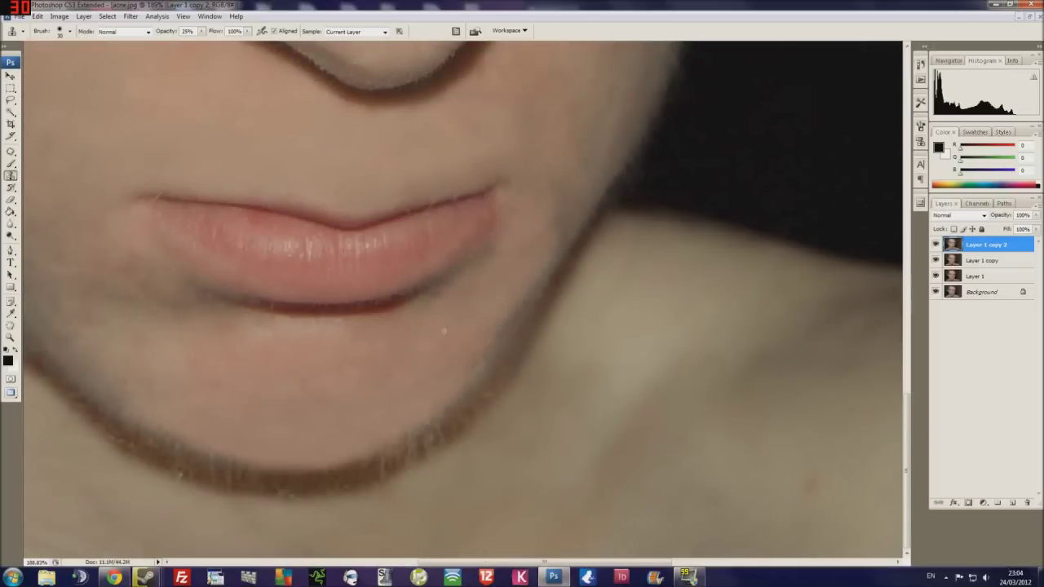
{"action": "left_click_drag", "start_coordinate": [444, 331], "coordinate": [398, 325]}
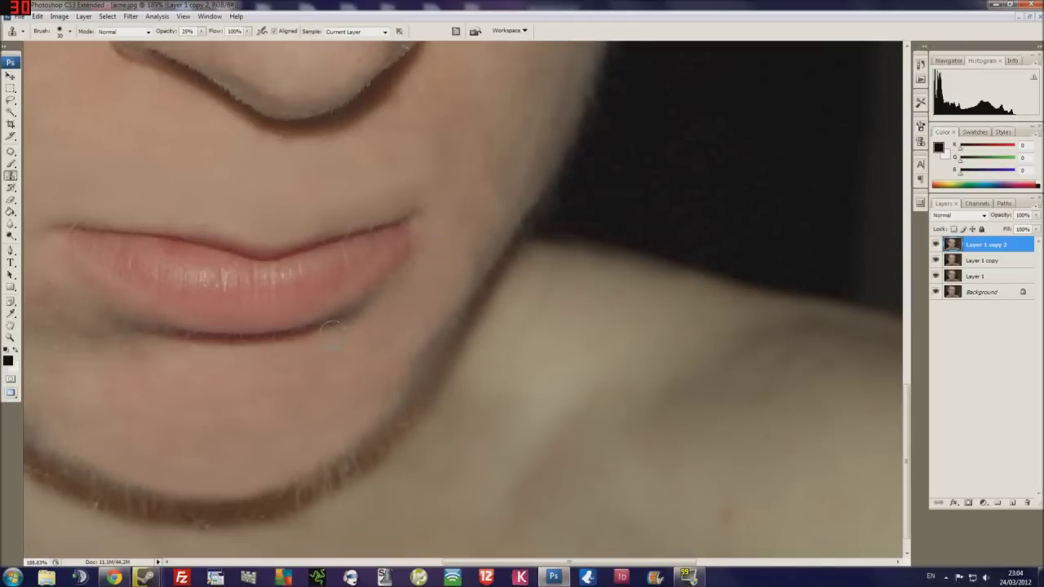
Step: Toggle the retouched layer to compare, then duplicate it
{"action": "scroll", "coordinate": [359, 338], "scroll_direction": "down", "scroll_amount": 2}
{"action": "scroll", "coordinate": [310, 408], "scroll_direction": "down", "scroll_amount": 3}
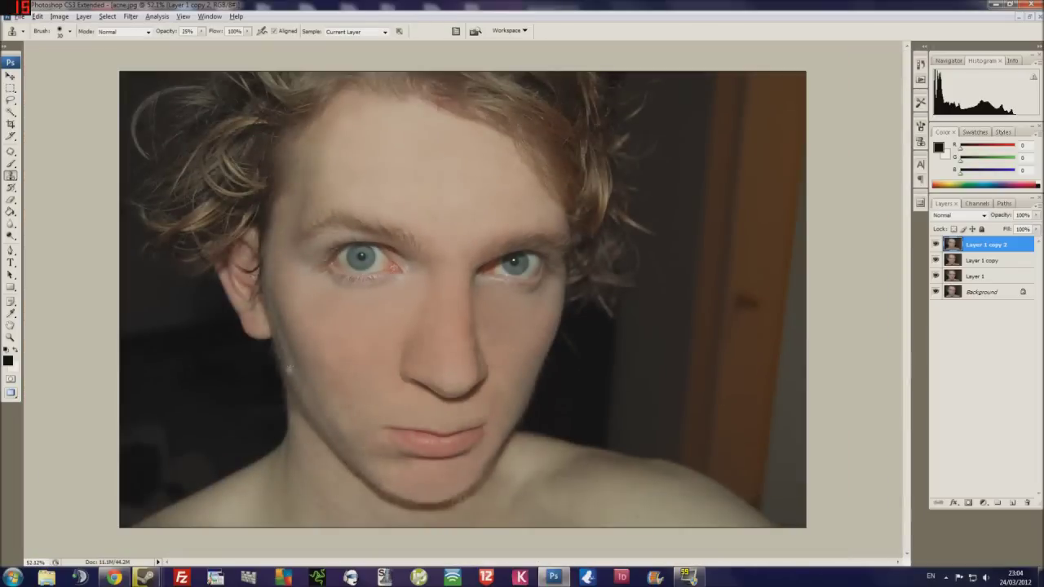
{"action": "left_click", "coordinate": [936, 245]}
{"action": "left_click", "coordinate": [935, 245]}
{"action": "left_click", "coordinate": [935, 244]}
{"action": "scroll", "coordinate": [309, 374], "scroll_direction": "up", "scroll_amount": 2}
{"action": "scroll", "coordinate": [341, 364], "scroll_direction": "down", "scroll_amount": 2}
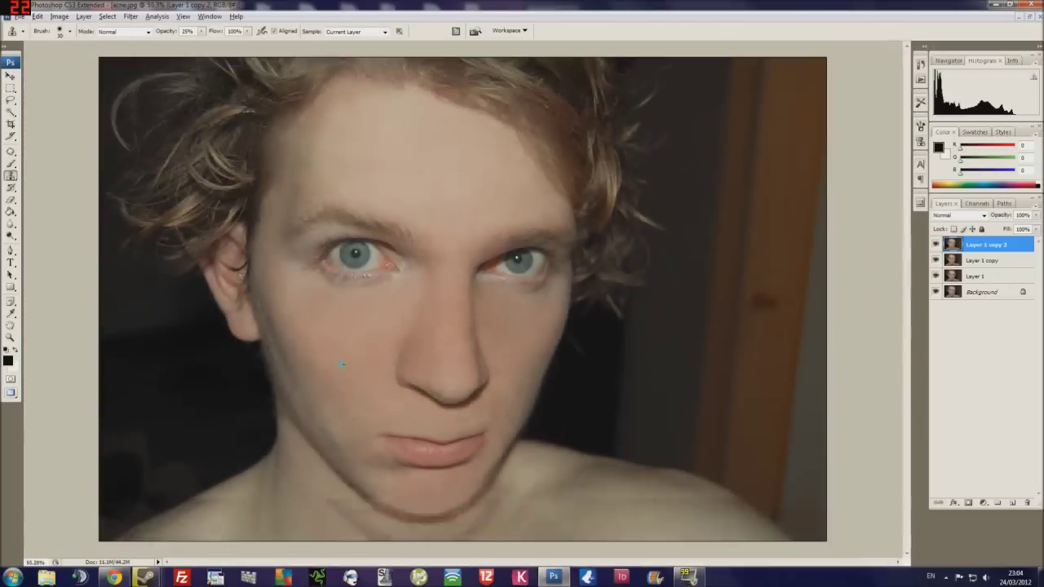
{"action": "scroll", "coordinate": [341, 364], "scroll_direction": "up", "scroll_amount": 1}
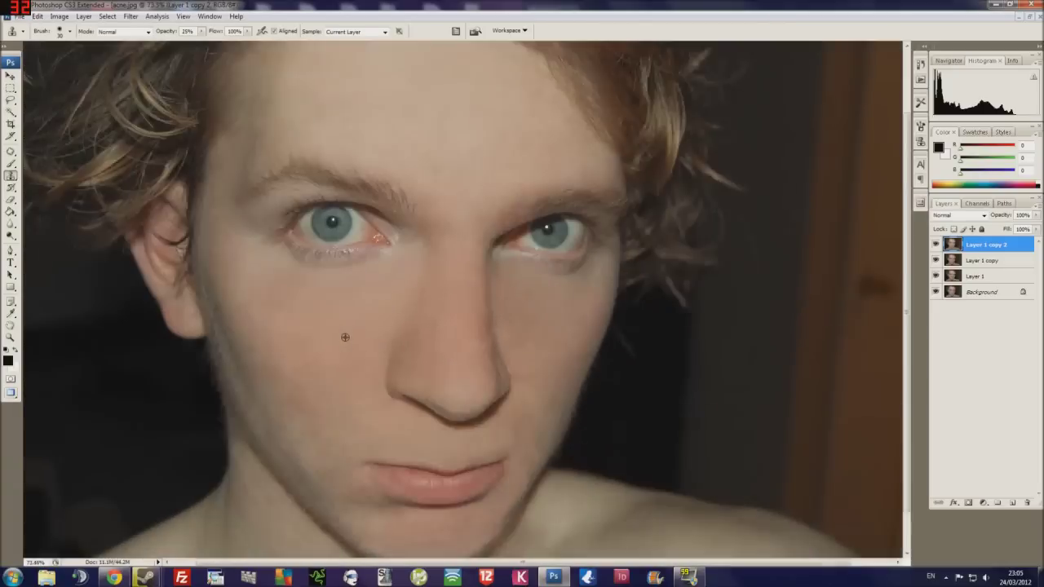
{"action": "scroll", "coordinate": [343, 363], "scroll_direction": "down", "scroll_amount": 1}
{"action": "key", "text": "ctrl+j"}
{"action": "left_click", "coordinate": [963, 215]}
Step: Try the layer copy as Soft Light at 29% opacity, then delete it and pick Dodge
{"action": "left_click", "coordinate": [959, 367]}
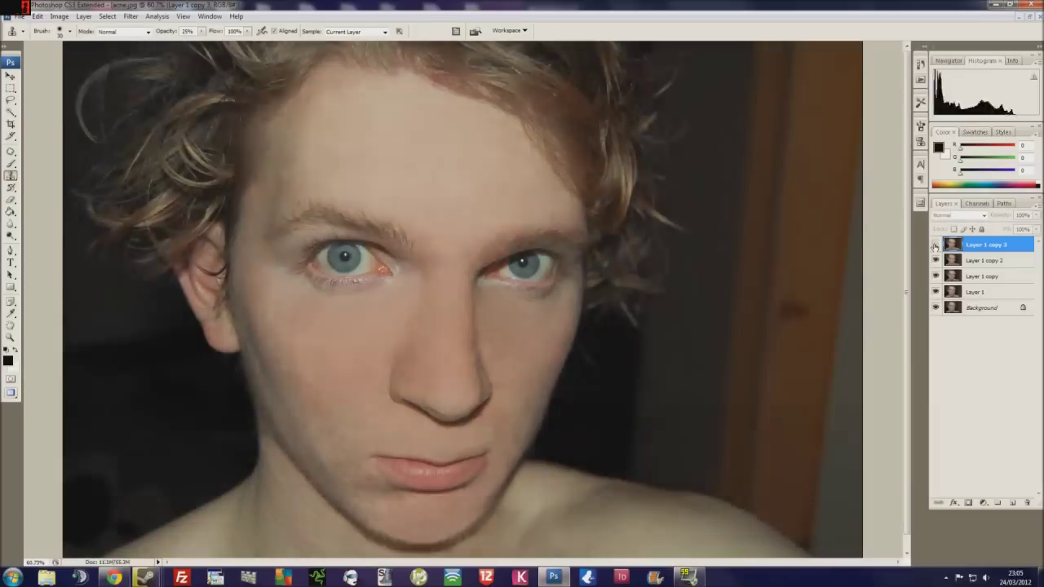
{"action": "left_click_drag", "start_coordinate": [1002, 215], "coordinate": [954, 214]}
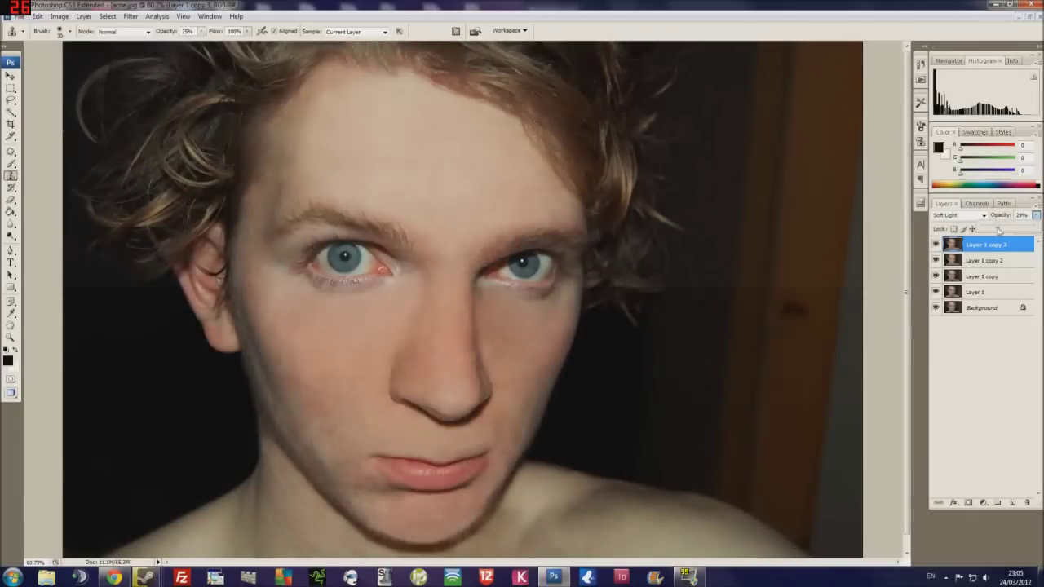
{"action": "key", "text": "Delete"}
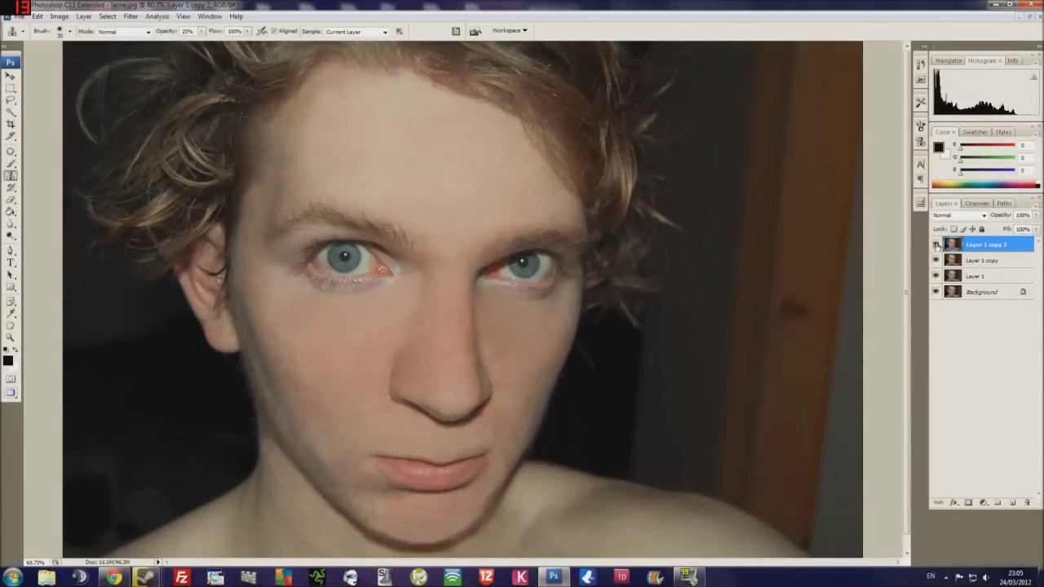
{"action": "left_click", "coordinate": [10, 234]}
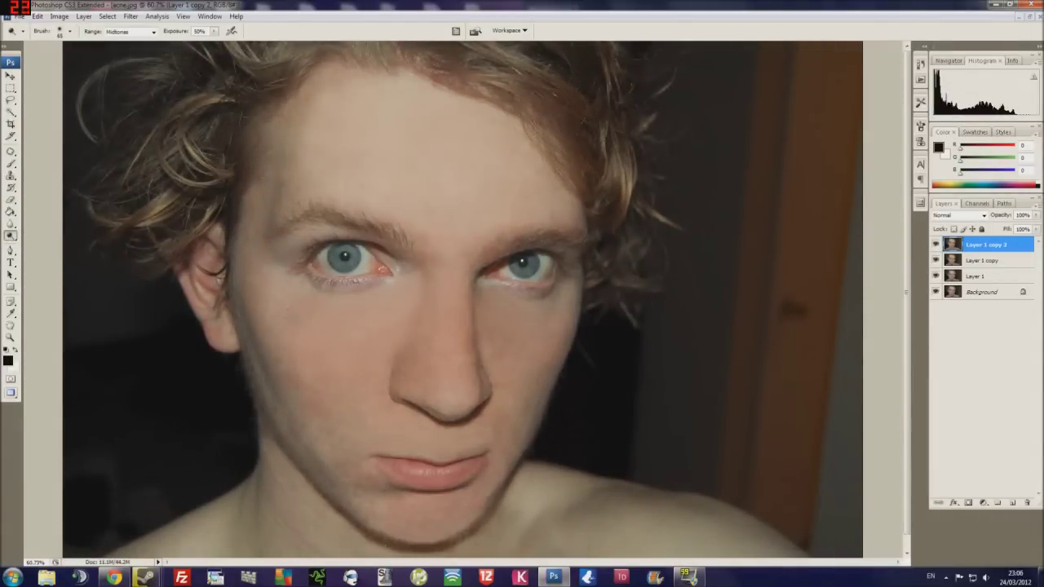
Step: Shrink the brush to size 30 and set toning exposure to 10%
{"action": "scroll", "coordinate": [440, 412], "scroll_direction": "up", "scroll_amount": 3}
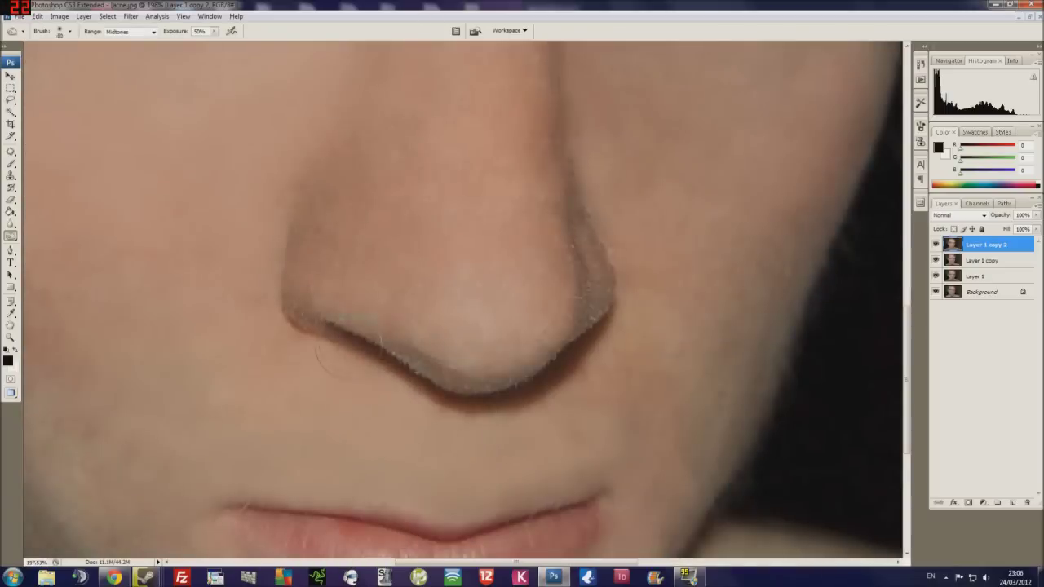
{"action": "key", "text": "bracketleft"}
{"action": "key", "text": "bracketleft"}
{"action": "key", "text": "bracketleft"}
{"action": "scroll", "coordinate": [457, 489], "scroll_direction": "down", "scroll_amount": 2}
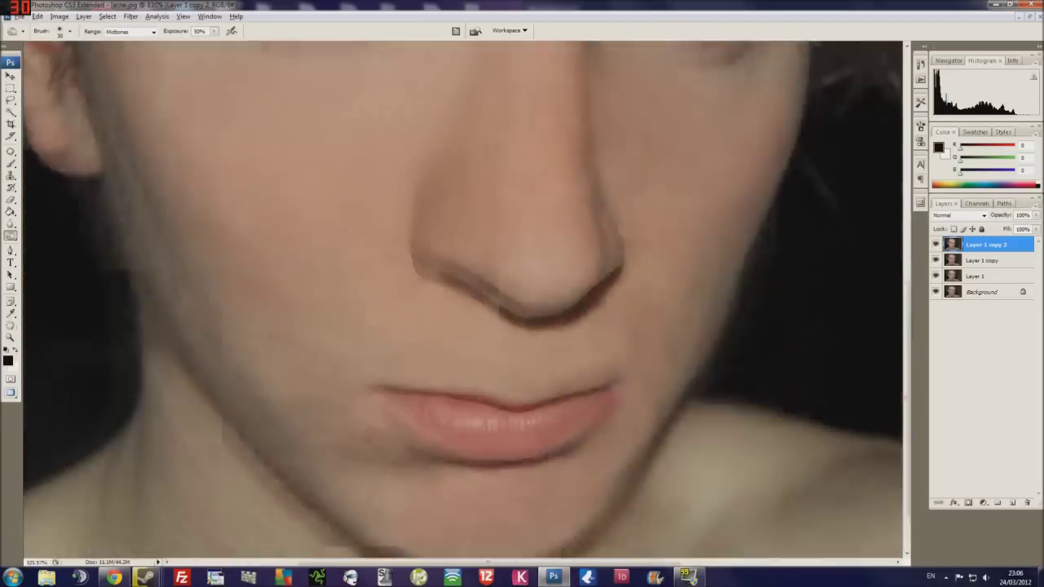
{"action": "scroll", "coordinate": [456, 522], "scroll_direction": "up", "scroll_amount": 4}
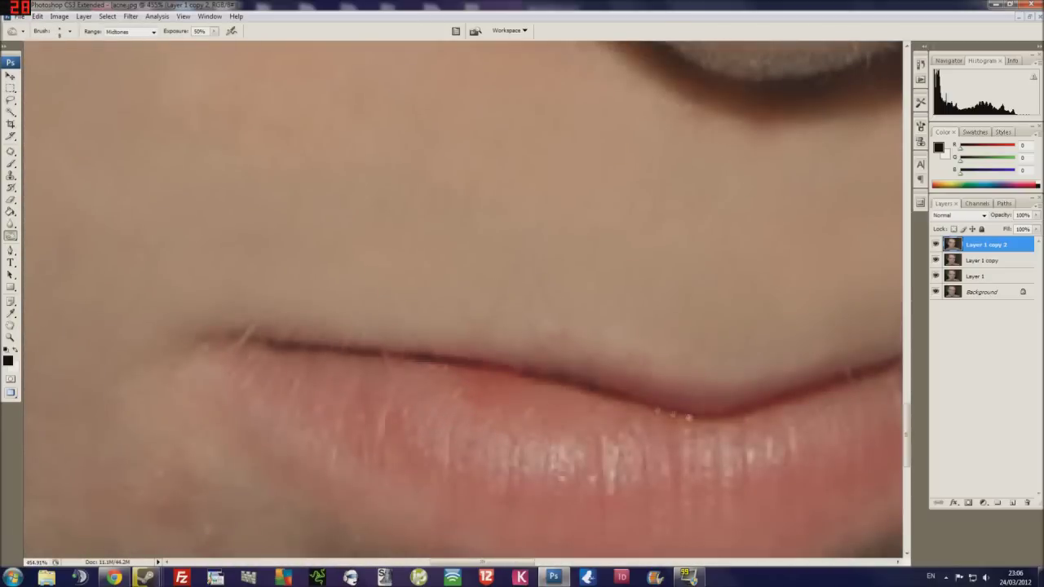
{"action": "left_click_drag", "start_coordinate": [701, 391], "coordinate": [482, 408]}
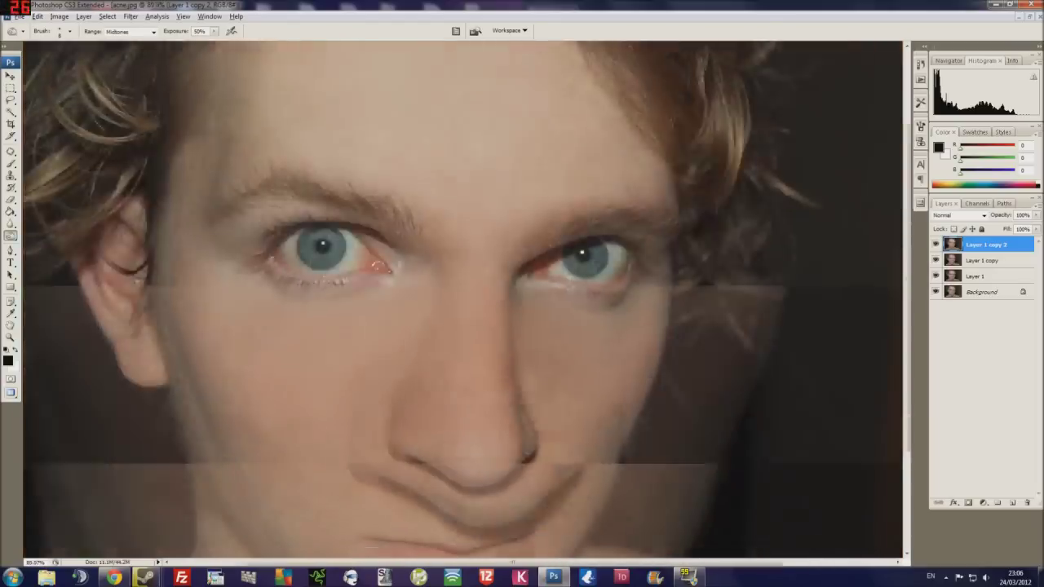
{"action": "scroll", "coordinate": [734, 359], "scroll_direction": "down", "scroll_amount": 4}
{"action": "scroll", "coordinate": [326, 424], "scroll_direction": "up", "scroll_amount": 3}
{"action": "key", "text": "ctrl+minus"}
{"action": "left_click_drag", "start_coordinate": [214, 31], "coordinate": [187, 46]}
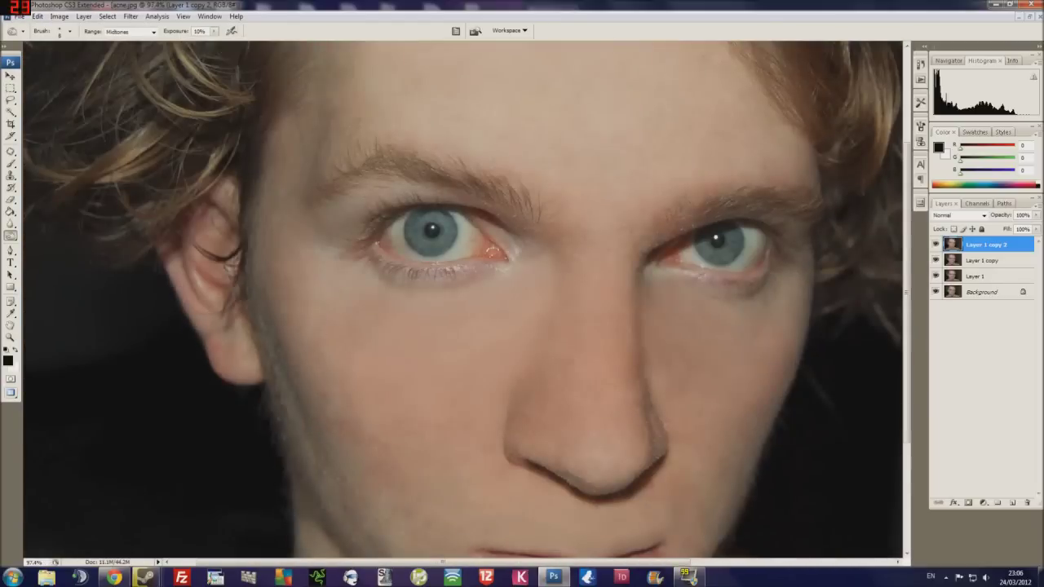
{"action": "key", "text": "ctrl+0"}
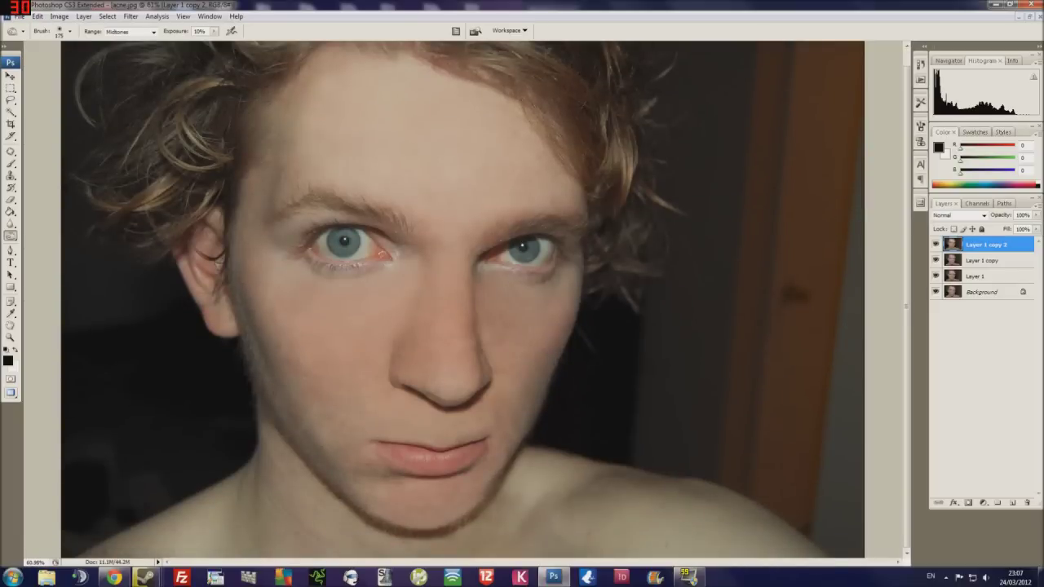
Step: Show Layer 1 copy 2 again and gently tone the skin along the lower eyelid
{"action": "left_click", "coordinate": [935, 245]}
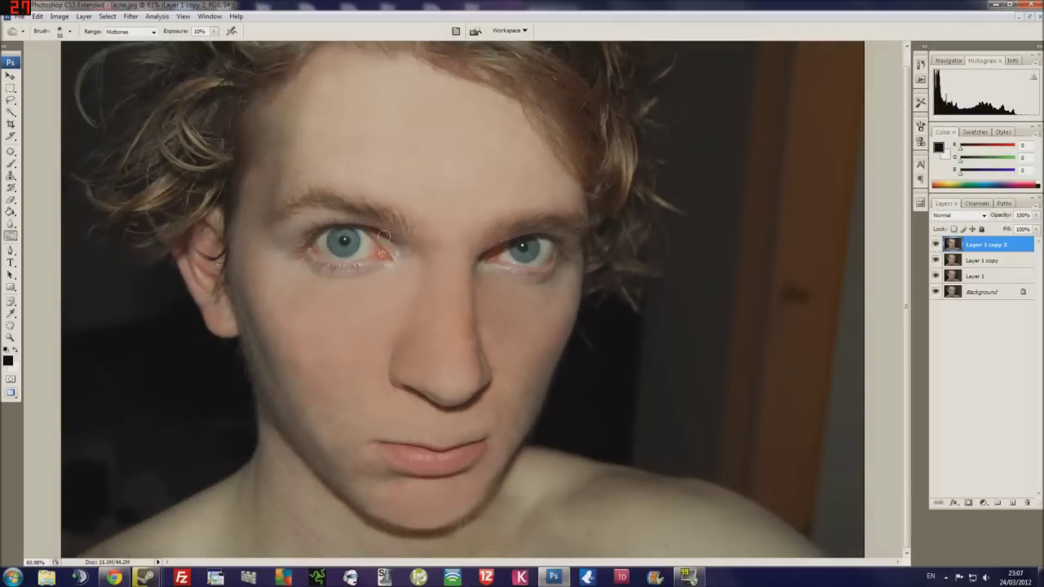
{"action": "key", "text": "ctrl+minus"}
{"action": "scroll", "coordinate": [331, 348], "scroll_direction": "up", "scroll_amount": 5}
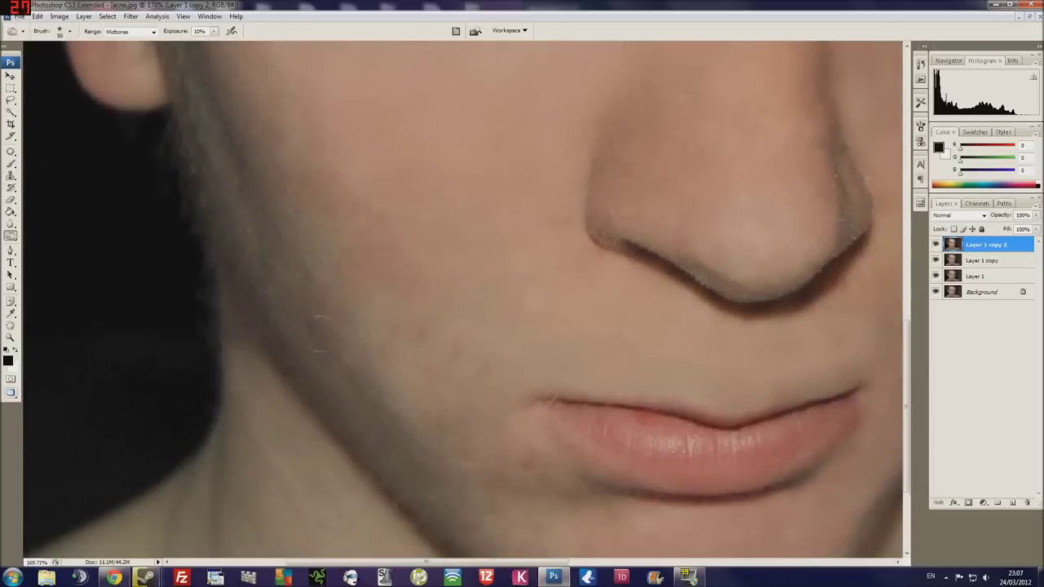
{"action": "scroll", "coordinate": [352, 351], "scroll_direction": "down", "scroll_amount": 1}
{"action": "scroll", "coordinate": [351, 350], "scroll_direction": "down", "scroll_amount": 2}
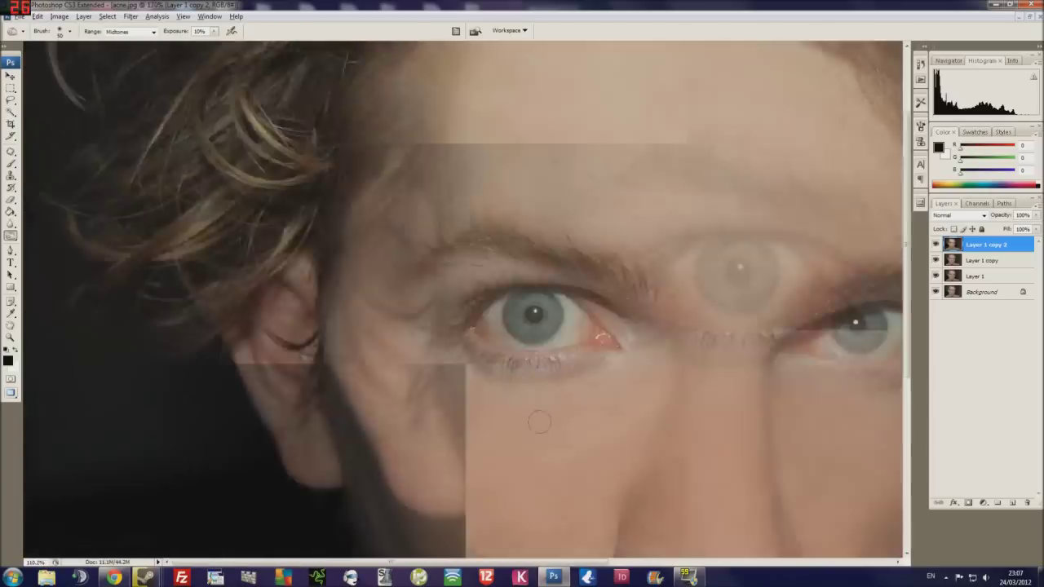
{"action": "scroll", "coordinate": [351, 350], "scroll_direction": "down", "scroll_amount": 1}
{"action": "scroll", "coordinate": [326, 273], "scroll_direction": "up", "scroll_amount": 3}
{"action": "scroll", "coordinate": [327, 274], "scroll_direction": "up", "scroll_amount": 2}
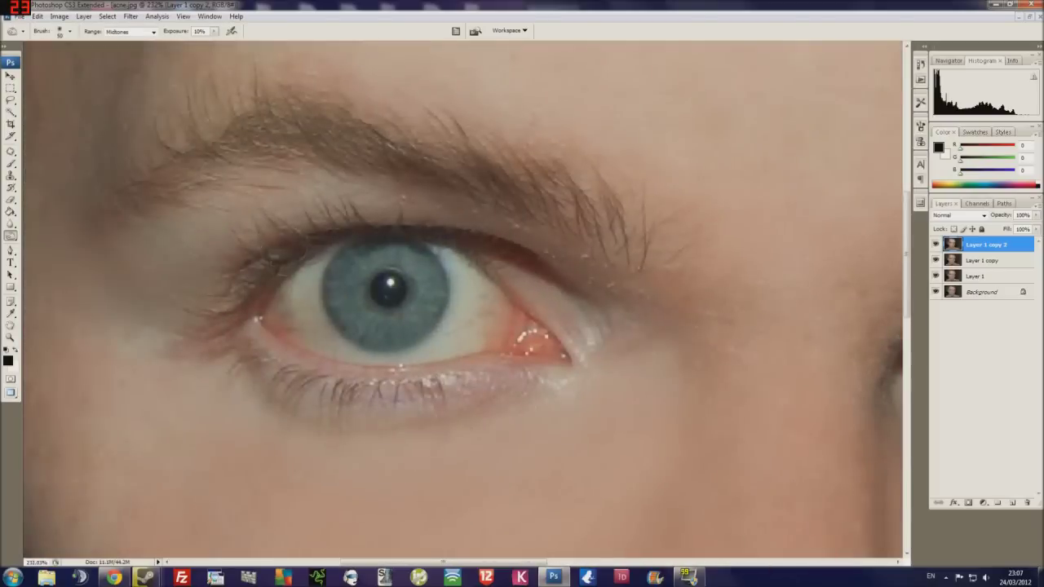
{"action": "left_click_drag", "start_coordinate": [816, 375], "coordinate": [16, 261]}
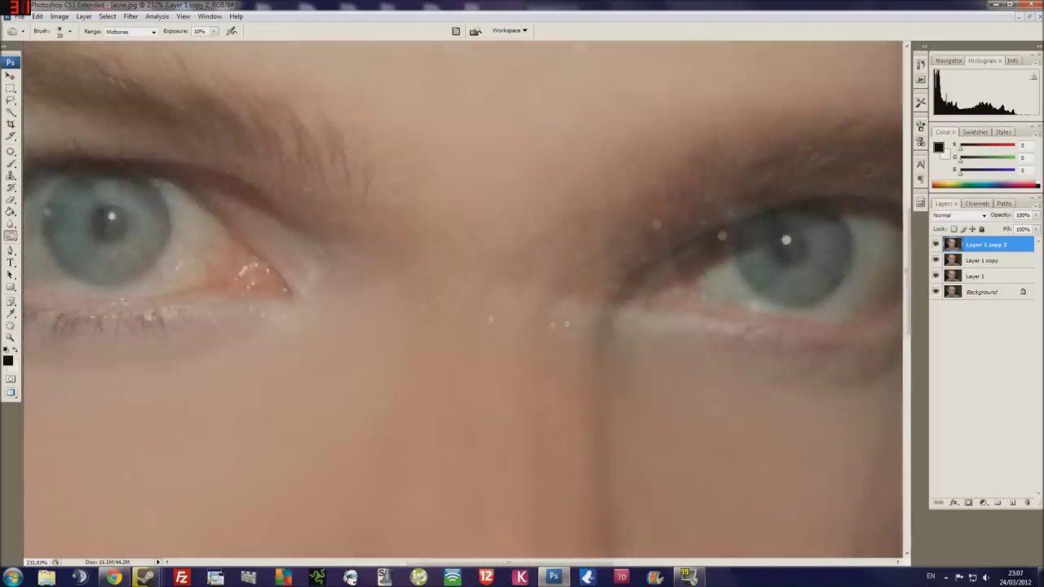
{"action": "left_click_drag", "start_coordinate": [518, 351], "coordinate": [375, 333]}
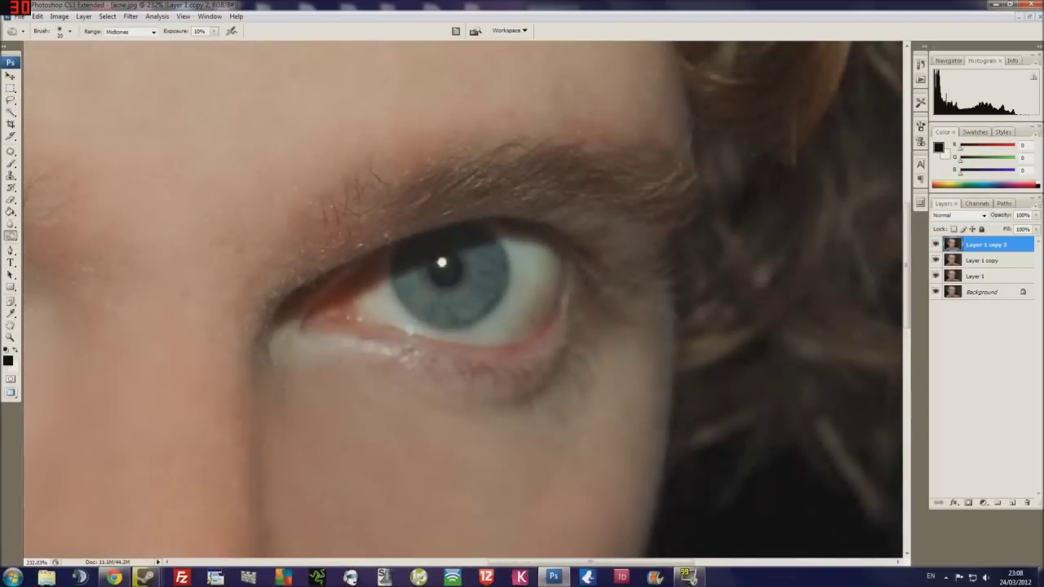
{"action": "scroll", "coordinate": [463, 300], "scroll_direction": "down", "scroll_amount": 3}
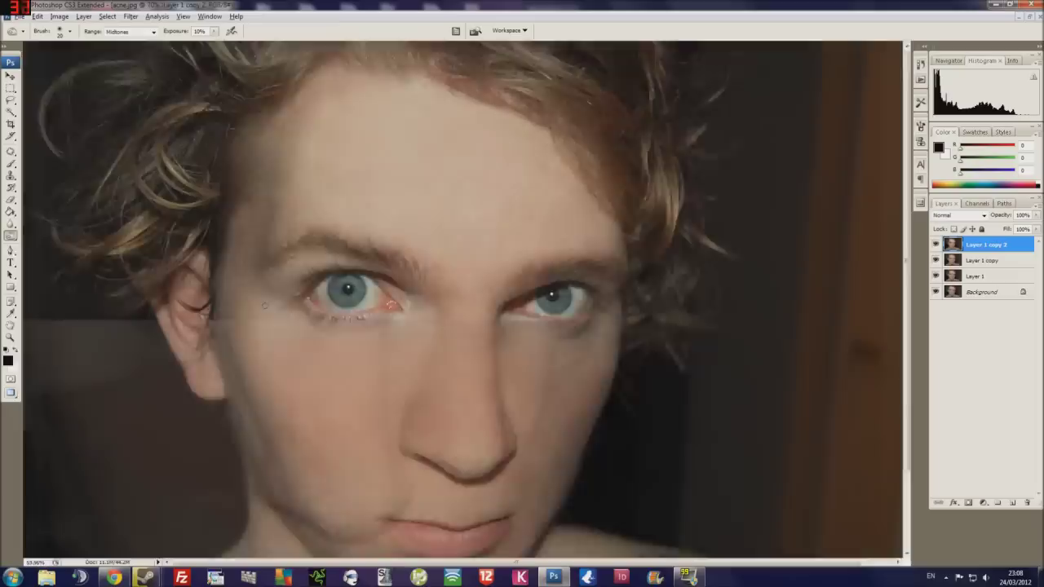
{"action": "scroll", "coordinate": [464, 299], "scroll_direction": "down", "scroll_amount": 2}
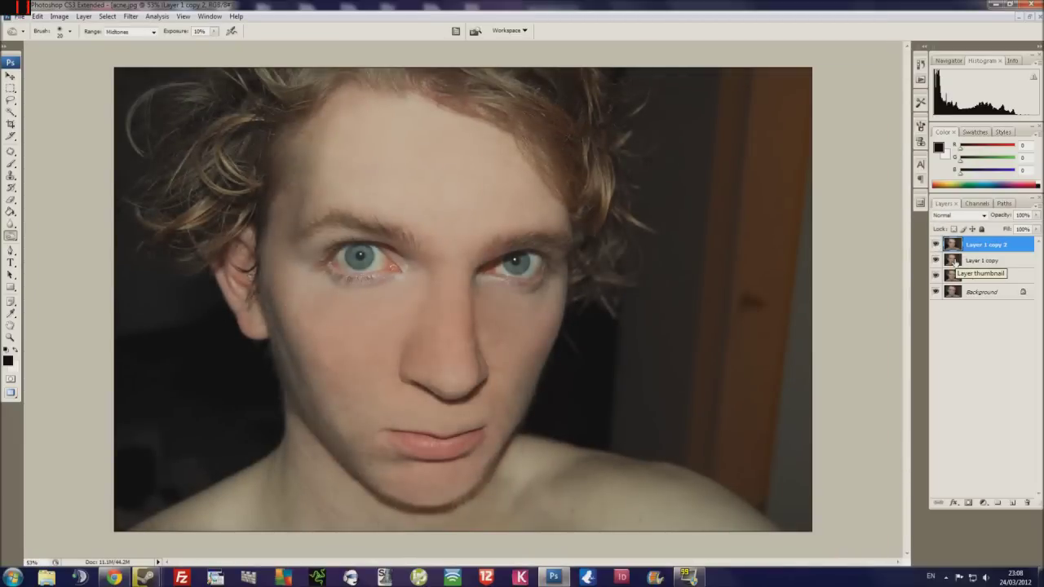
Step: Duplicate the layer, apply a radius-100 Surface Blur, and toggle it to compare with the original
{"action": "key", "text": "ctrl+j"}
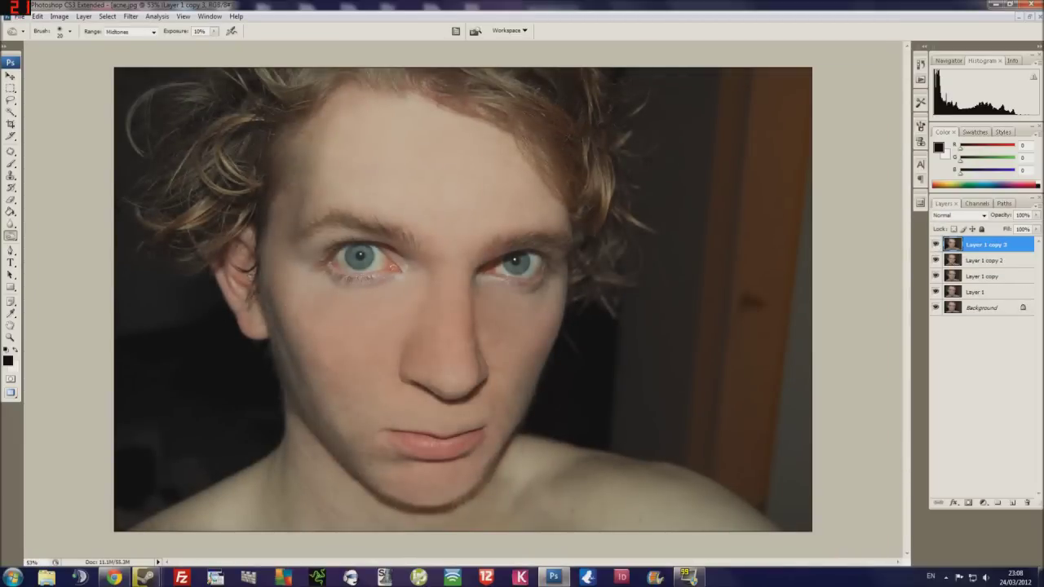
{"action": "left_click", "coordinate": [131, 16]}
{"action": "left_click", "coordinate": [280, 228]}
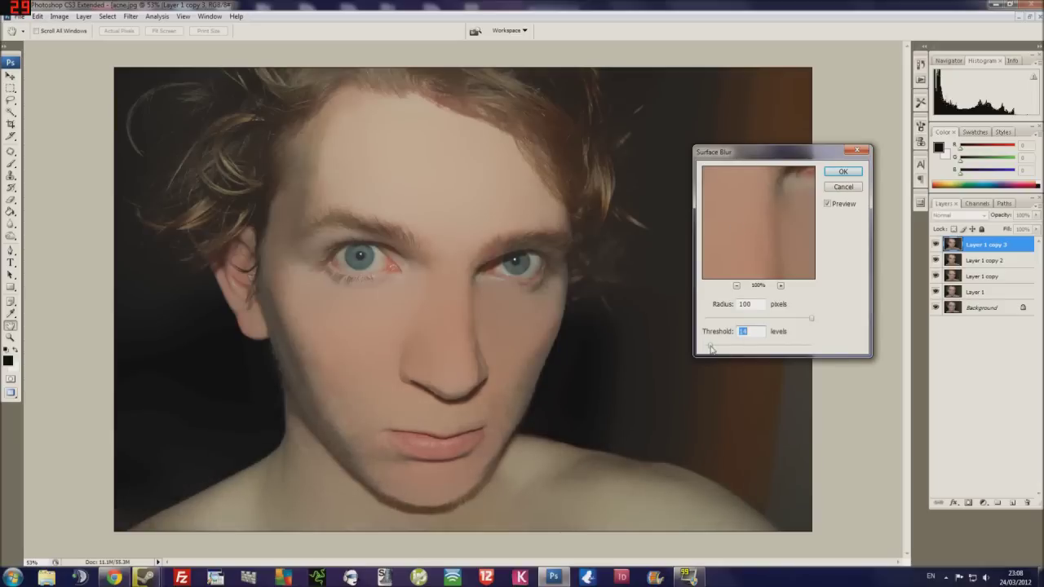
{"action": "left_click_drag", "start_coordinate": [712, 349], "coordinate": [706, 345]}
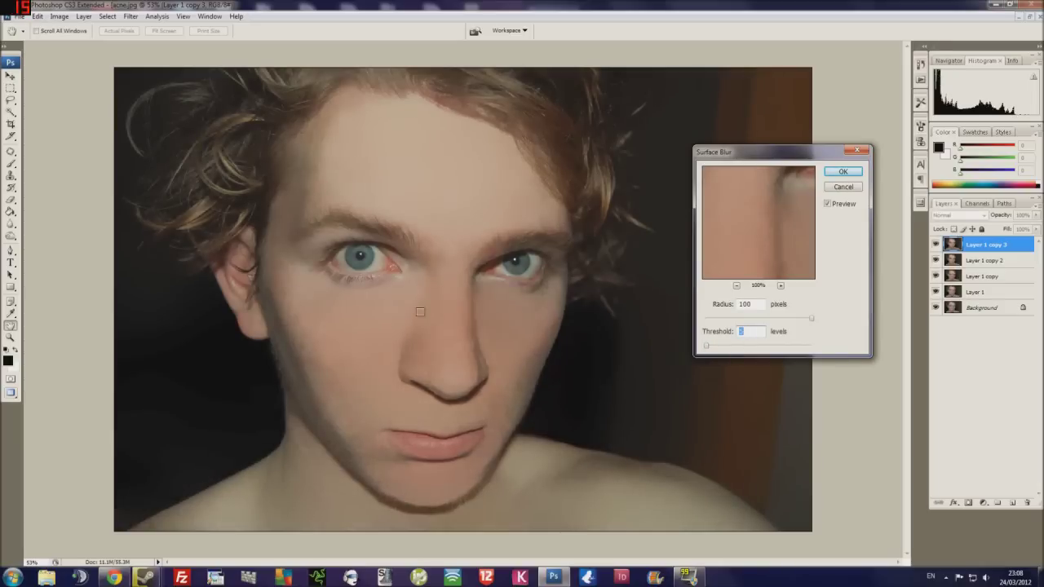
{"action": "left_click_drag", "start_coordinate": [762, 231], "coordinate": [742, 242]}
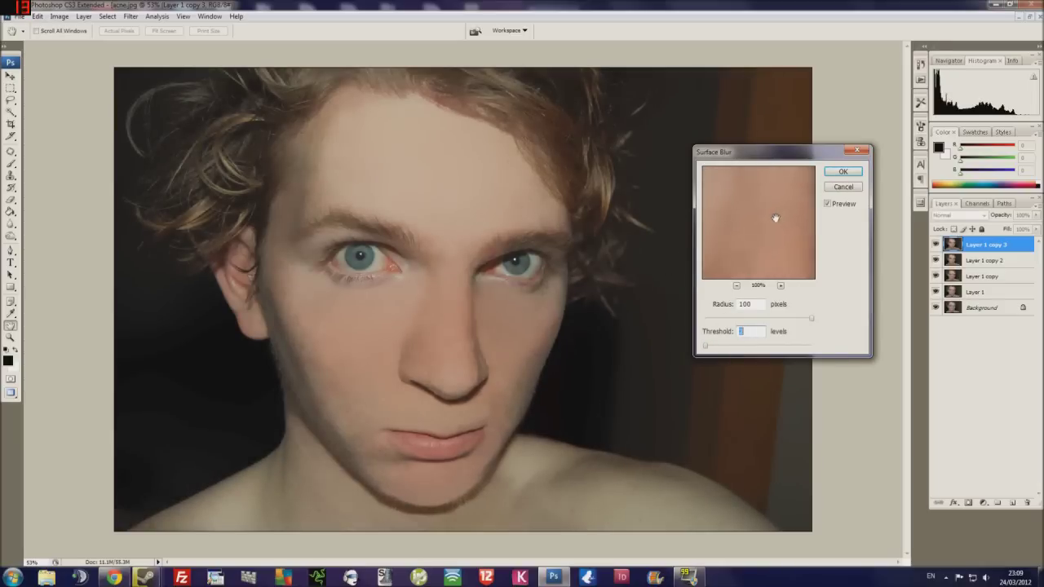
{"action": "left_click", "coordinate": [843, 171]}
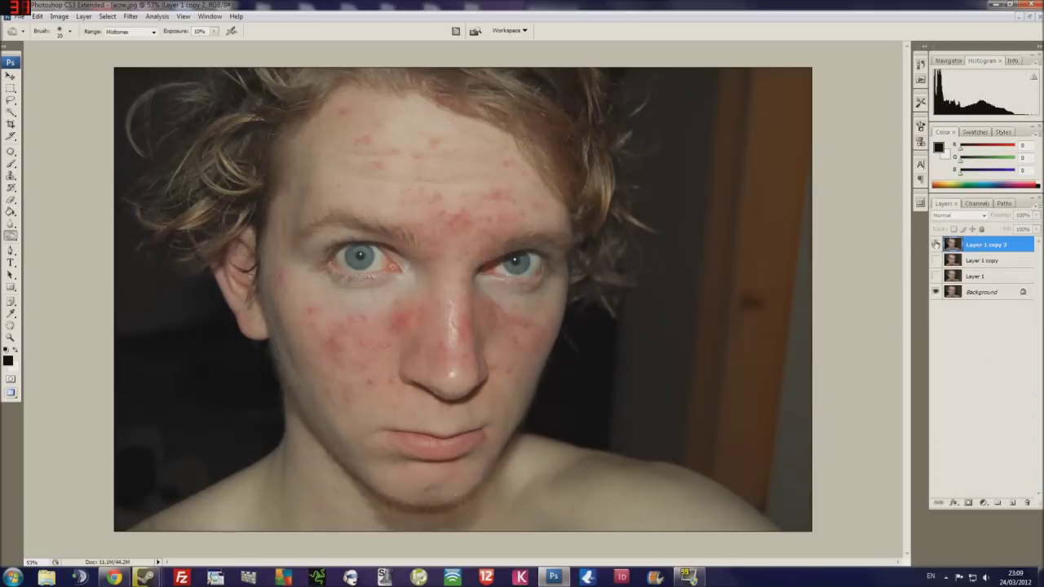
{"action": "left_click", "coordinate": [935, 244]}
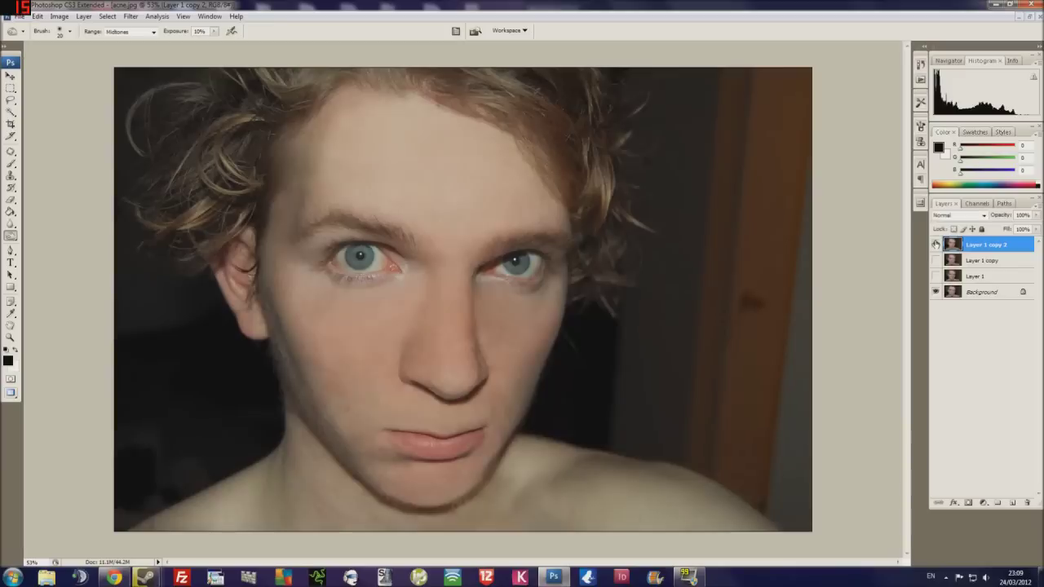
{"action": "left_click", "coordinate": [935, 244]}
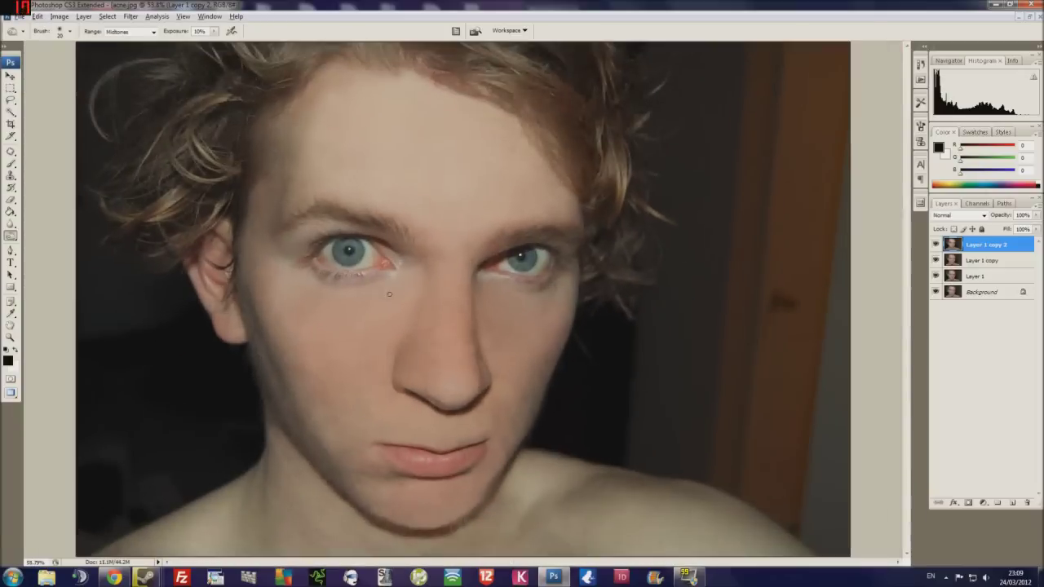
Step: Duplicate the face layer and try Selective Color changes on Yellows and Whites, then reset them
{"action": "key", "text": "ctrl+j"}
{"action": "left_click", "coordinate": [59, 16]}
{"action": "left_click", "coordinate": [216, 168]}
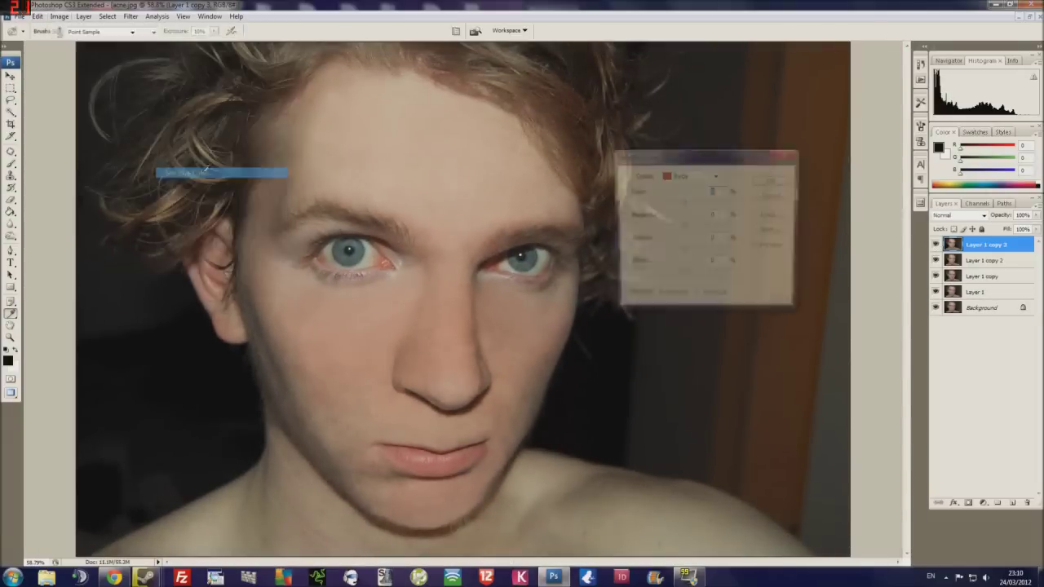
{"action": "key", "text": "ctrl+2"}
{"action": "left_click_drag", "start_coordinate": [718, 219], "coordinate": [728, 219]}
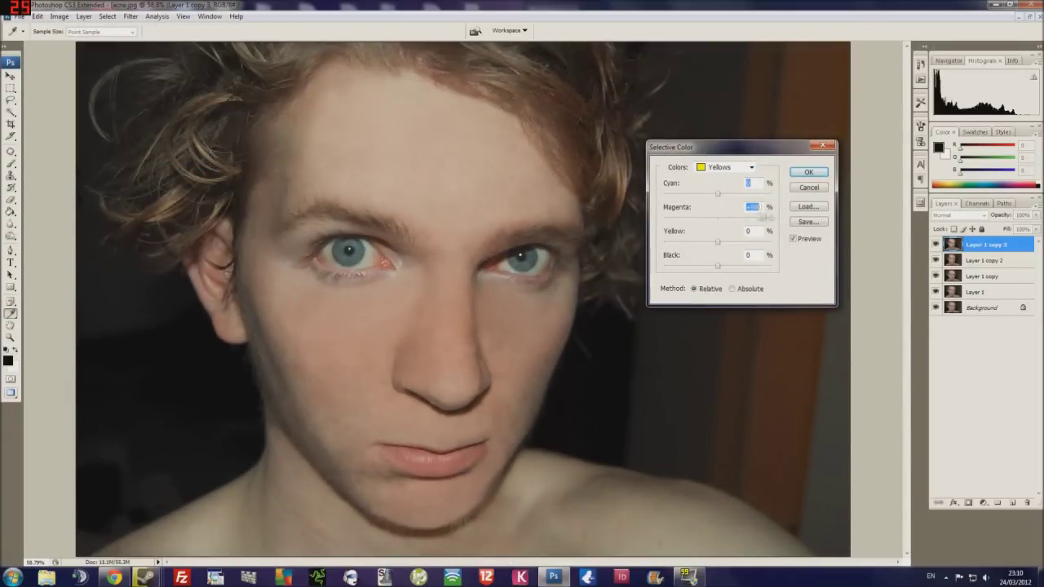
{"action": "left_click", "coordinate": [724, 168]}
{"action": "left_click", "coordinate": [734, 223]}
{"action": "left_click_drag", "start_coordinate": [718, 194], "coordinate": [694, 194]}
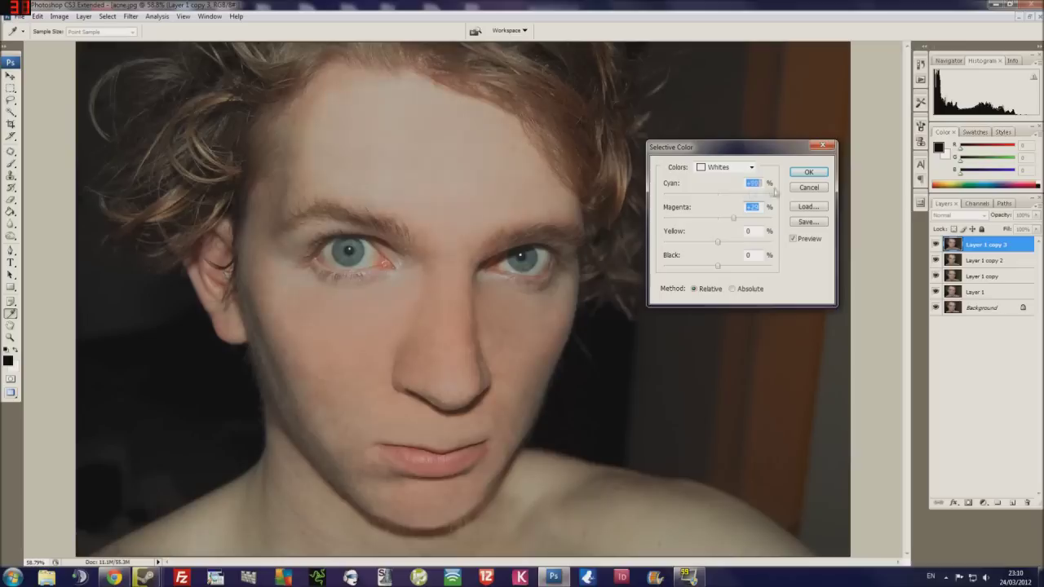
{"action": "mouse_move", "coordinate": [717, 242]}
{"action": "left_mouse_down"}
{"action": "mouse_move", "coordinate": [695, 243]}
{"action": "mouse_move", "coordinate": [781, 243]}
{"action": "left_mouse_up"}
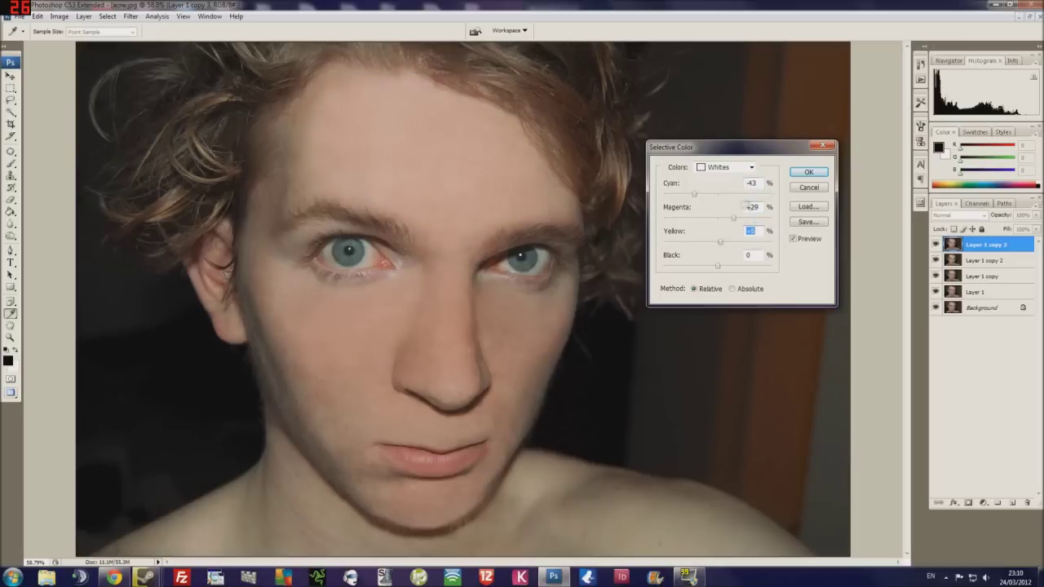
{"action": "key", "text": "Tab"}
{"action": "key", "text": "Return"}
Step: Set Neutrals to Magenta +13 and Yellow +39 and apply the Selective Color adjustment
{"action": "left_click", "coordinate": [724, 167]}
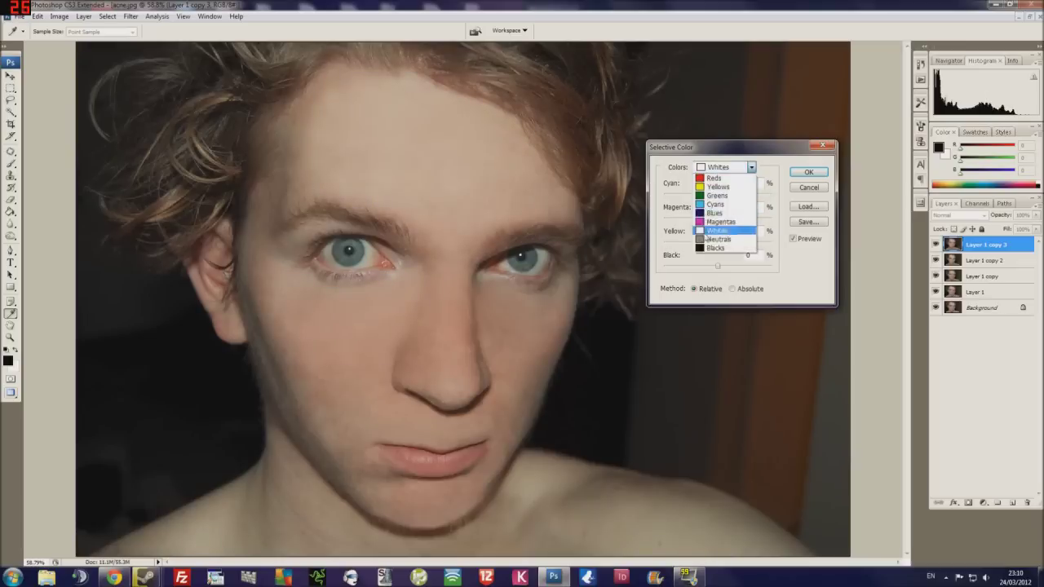
{"action": "left_click", "coordinate": [722, 226]}
{"action": "mouse_move", "coordinate": [718, 218]}
{"action": "left_mouse_down"}
{"action": "mouse_move", "coordinate": [740, 244]}
{"action": "mouse_move", "coordinate": [718, 243]}
{"action": "left_mouse_up"}
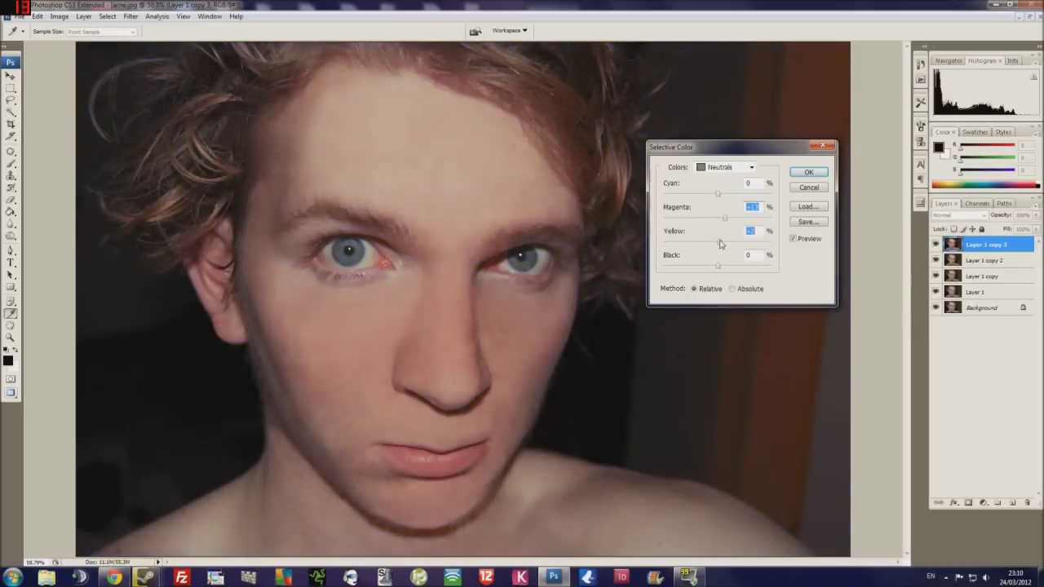
{"action": "key", "text": "Return"}
Step: Add a Hide All mask to the warmed layer and paint the warm tone onto the left cheek
{"action": "left_click", "coordinate": [83, 16]}
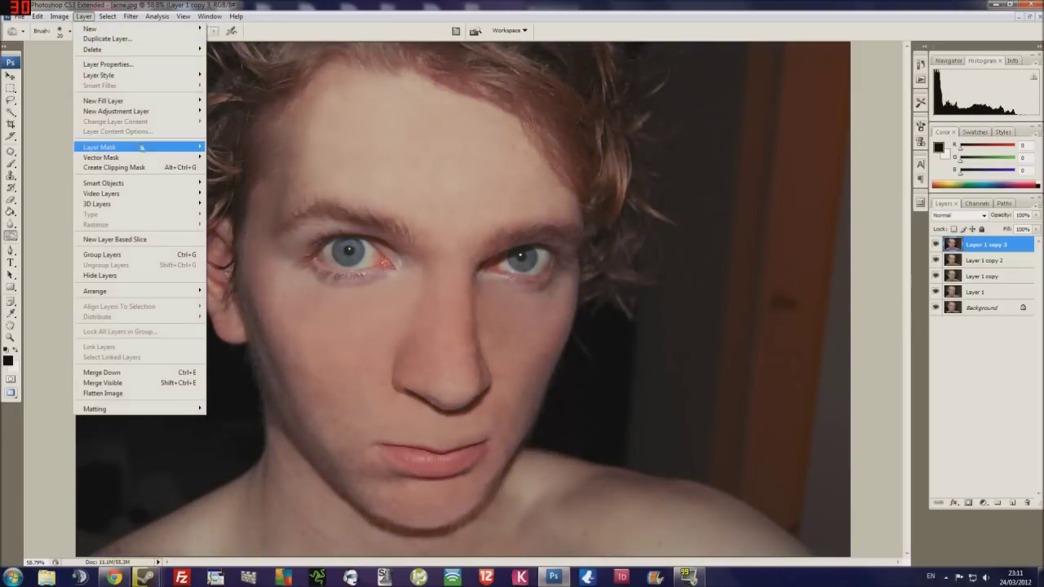
{"action": "left_click", "coordinate": [236, 159]}
{"action": "key", "text": "b"}
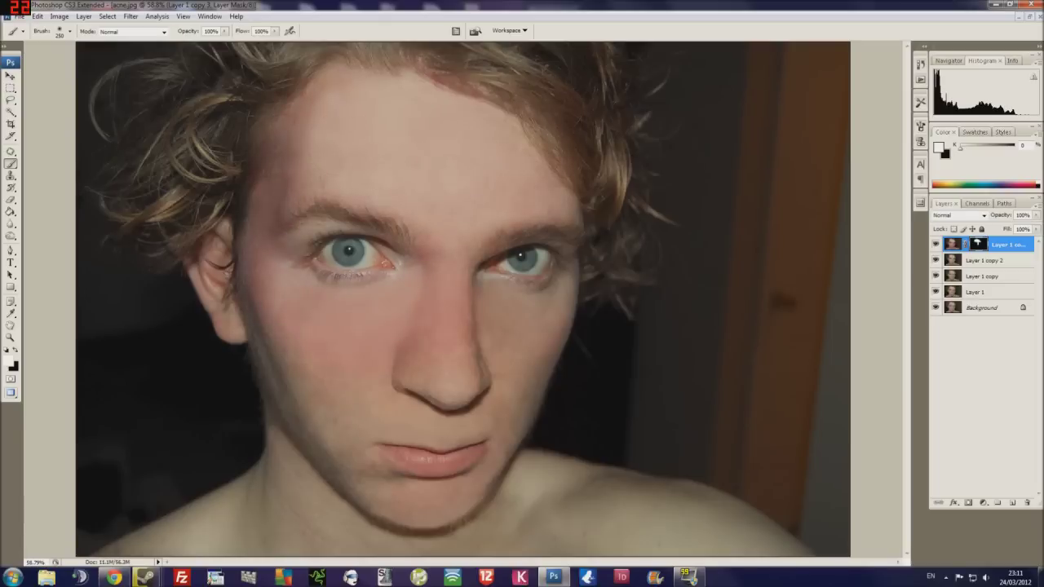
{"action": "left_click_drag", "start_coordinate": [325, 419], "coordinate": [334, 447]}
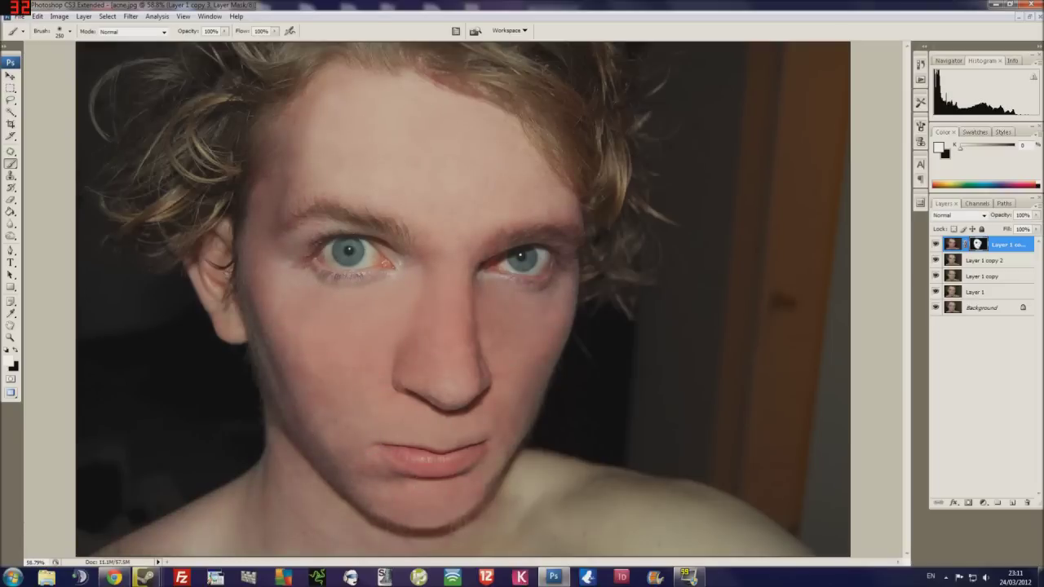
{"action": "key", "text": "ctrl+minus"}
{"action": "key", "text": "ctrl+0"}
Step: Lower the warmed layer to 58% opacity, compare it on and off, and inspect its mask
{"action": "left_click_drag", "start_coordinate": [1012, 215], "coordinate": [1021, 214]}
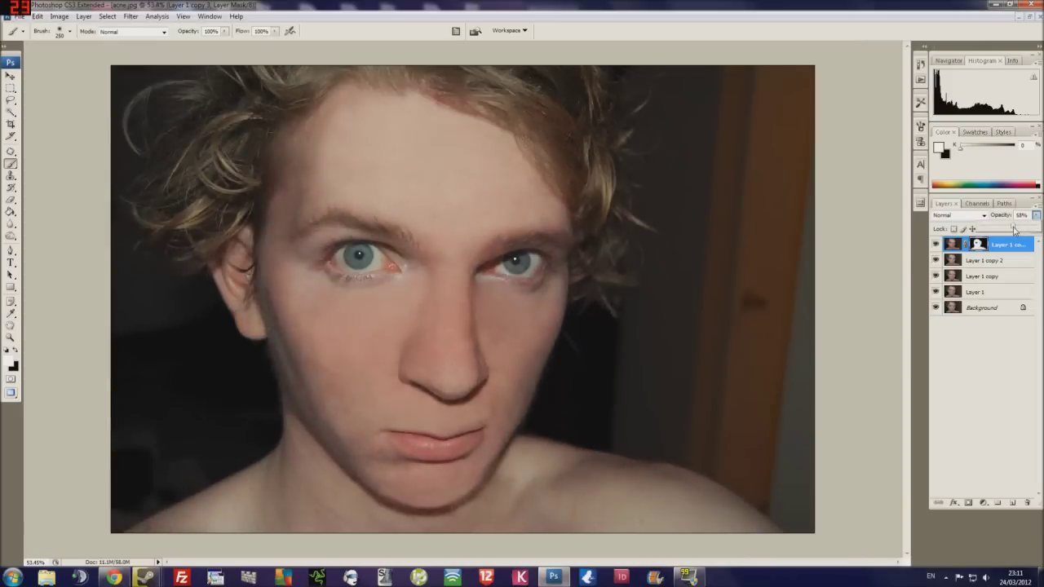
{"action": "left_click", "coordinate": [936, 245]}
{"action": "left_click", "coordinate": [936, 245]}
{"action": "left_click", "coordinate": [937, 245]}
{"action": "left_click", "coordinate": [936, 244]}
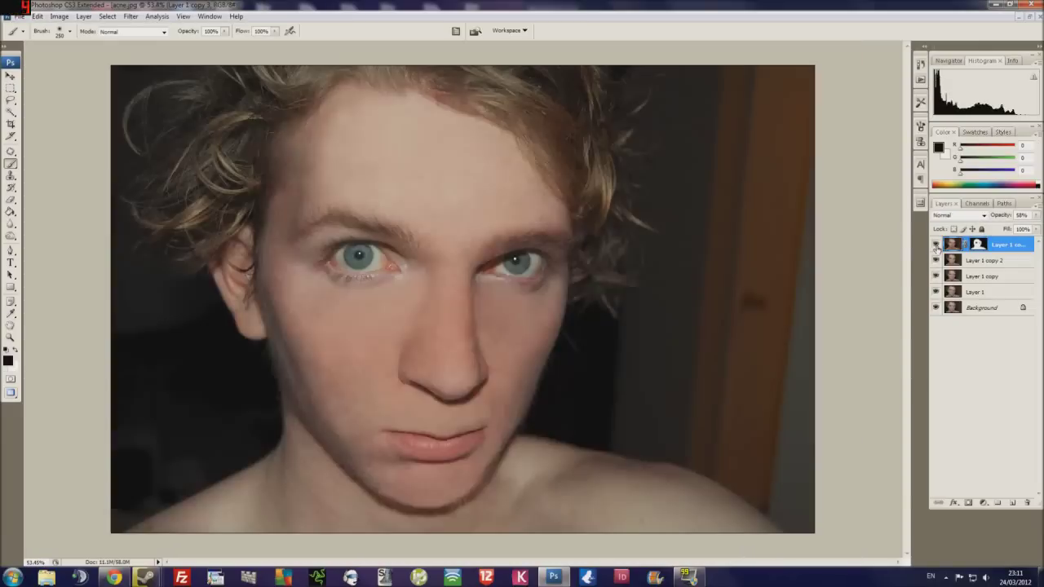
{"action": "left_click", "coordinate": [978, 245]}
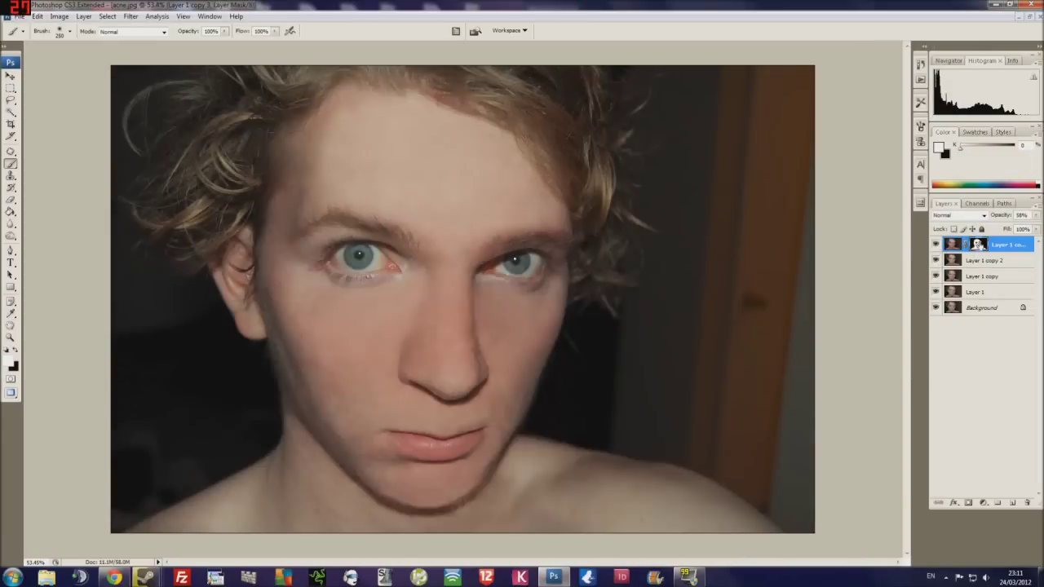
{"action": "left_click", "coordinate": [978, 245], "text": "alt"}
{"action": "left_click", "coordinate": [978, 246], "text": "alt"}
Step: Try pencil, selection and brush tools on the mask, then delete the warmed layer
{"action": "key", "text": "shift+b"}
{"action": "key", "text": "shift+b"}
{"action": "right_click", "coordinate": [525, 214]}
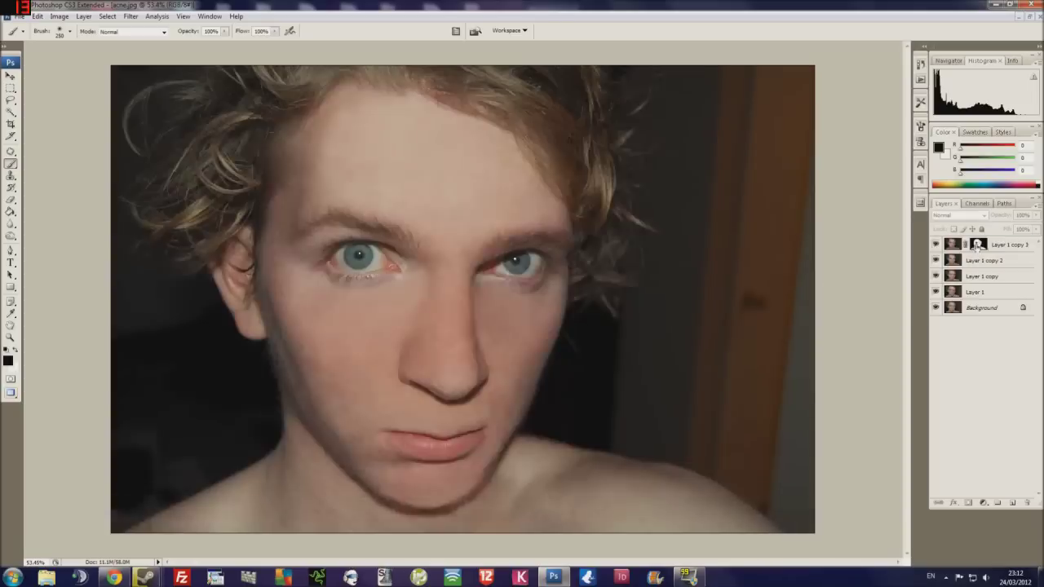
{"action": "left_click", "coordinate": [978, 244], "text": "alt"}
{"action": "key", "text": "m"}
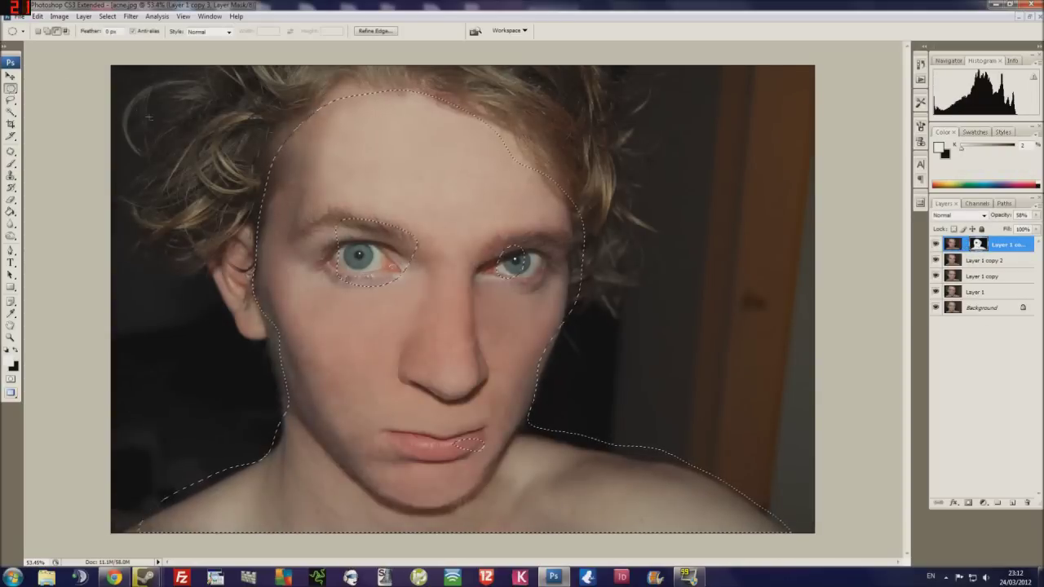
{"action": "key", "text": "v"}
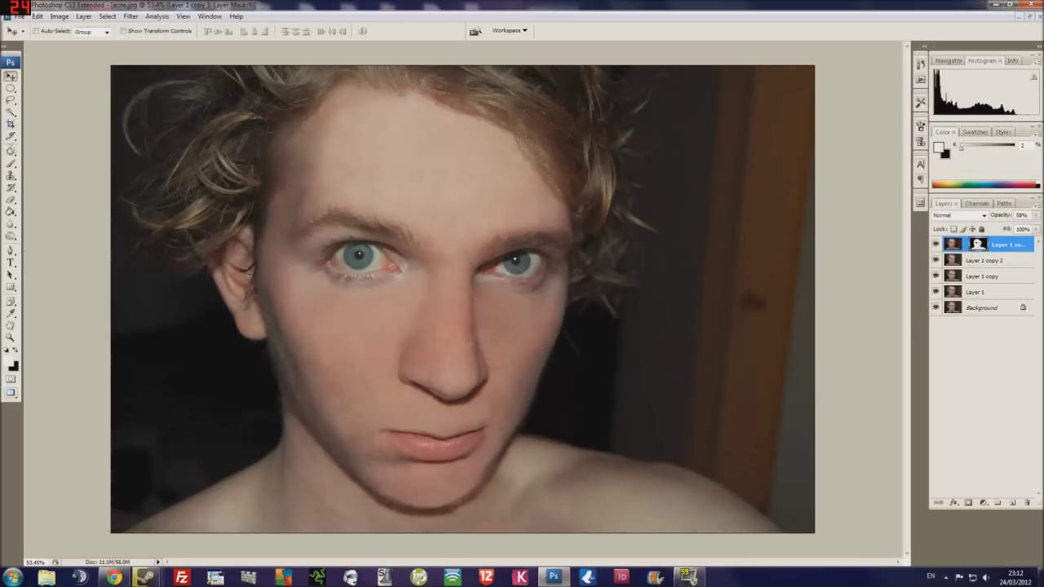
{"action": "key", "text": "shift+b"}
{"action": "right_click", "coordinate": [9, 165]}
{"action": "left_click", "coordinate": [39, 163]}
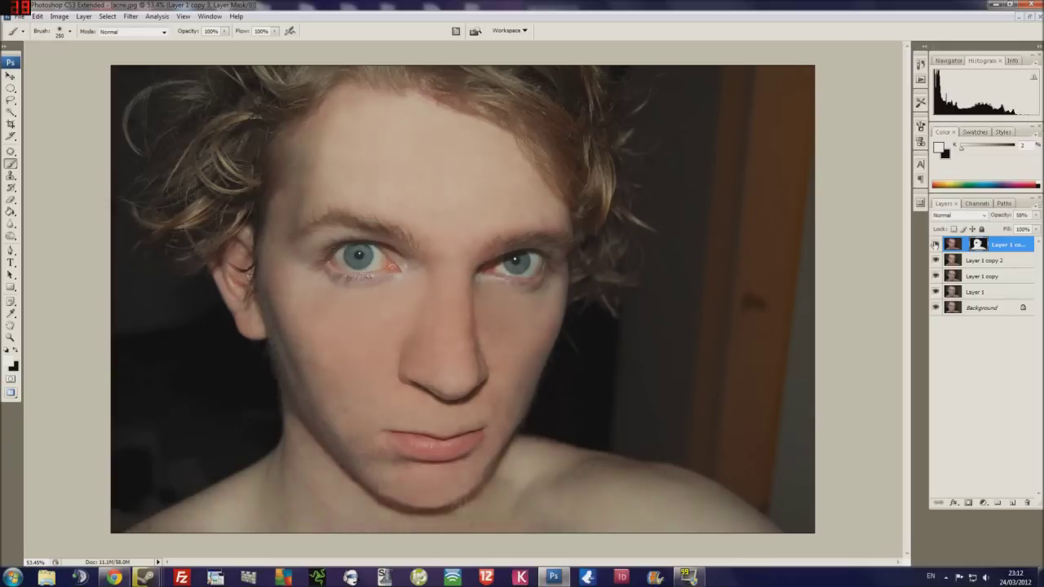
{"action": "key", "text": "Delete"}
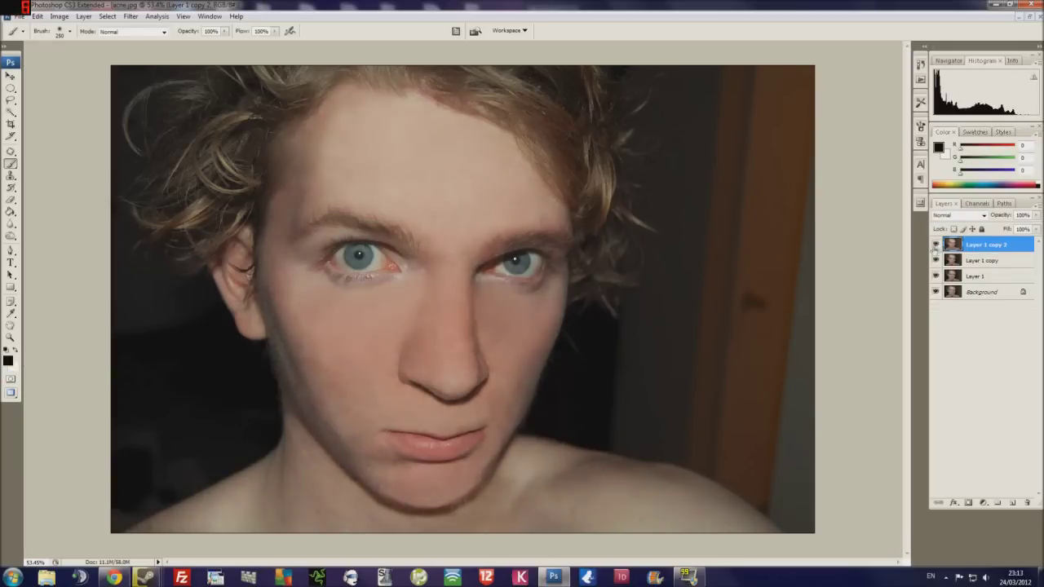
Step: Duplicate the layer, darken it with Curves (input 132, output 117), and add a Hide All mask
{"action": "key", "text": "ctrl+j"}
{"action": "key", "text": "ctrl+m"}
{"action": "left_click_drag", "start_coordinate": [861, 210], "coordinate": [860, 217]}
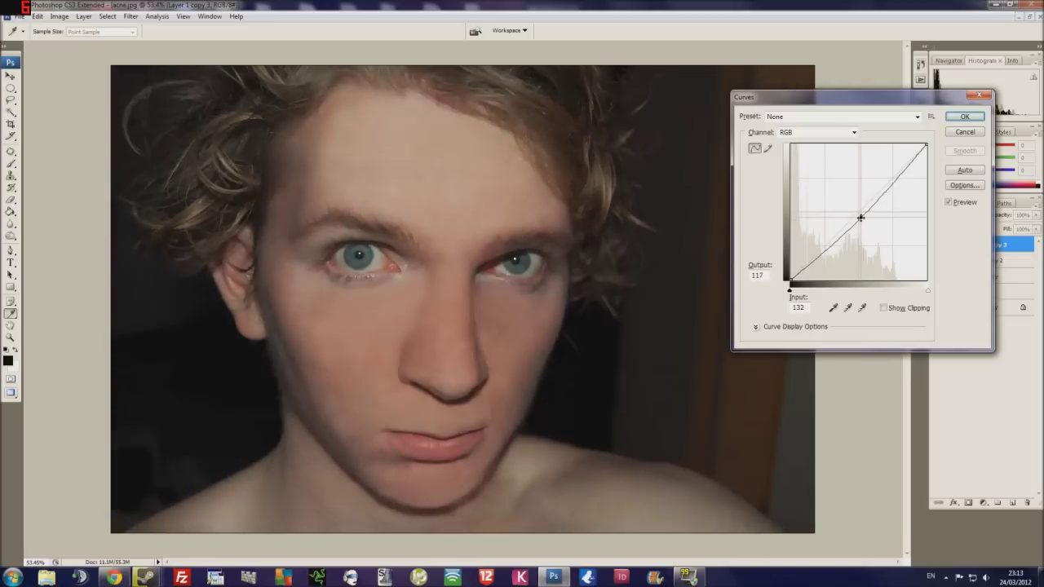
{"action": "left_click", "coordinate": [965, 117]}
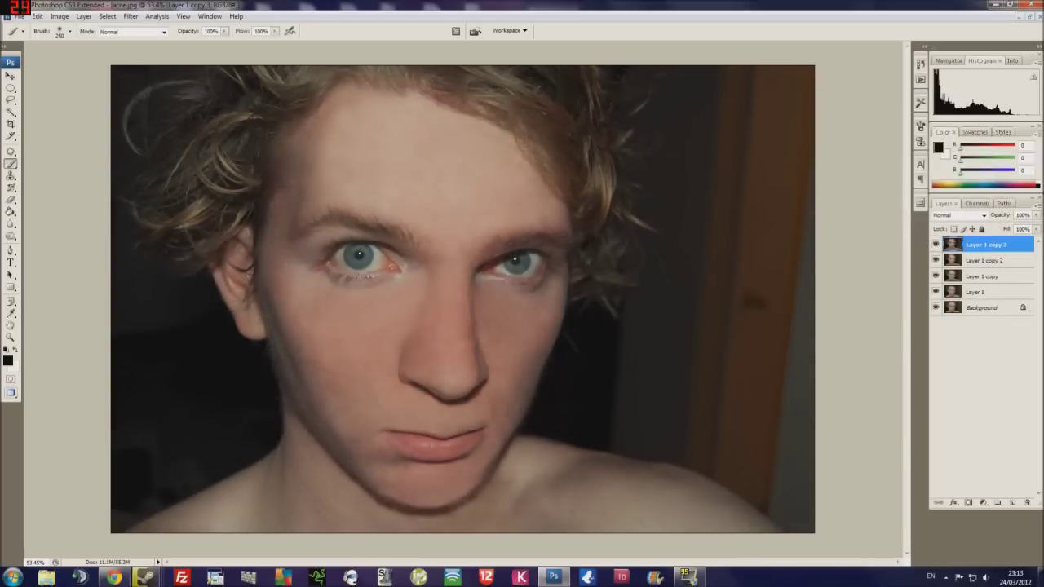
{"action": "left_click", "coordinate": [83, 16]}
{"action": "left_click", "coordinate": [245, 154]}
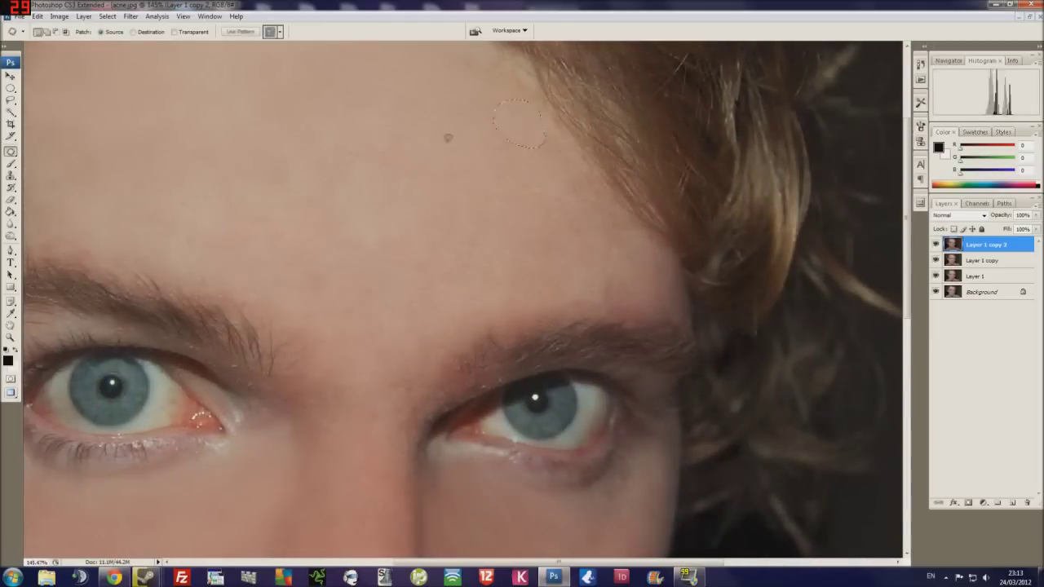
Step: Patch away the blemish above the eyebrow and a blemish on the cheek
{"action": "left_click_drag", "start_coordinate": [538, 155], "coordinate": [543, 197]}
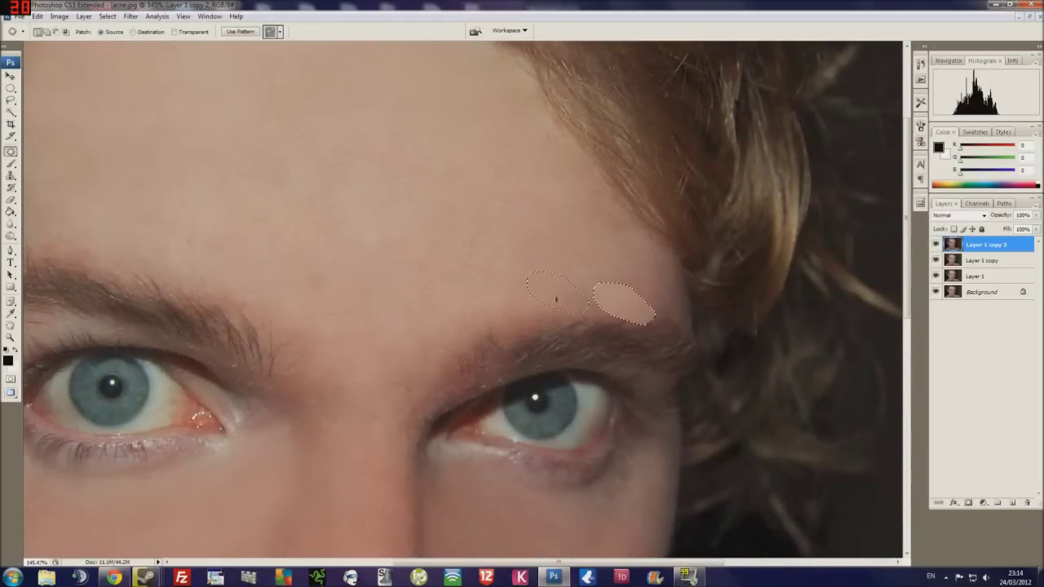
{"action": "key", "text": "ctrl+d"}
{"action": "mouse_move", "coordinate": [404, 283]}
{"action": "left_mouse_down"}
{"action": "mouse_move", "coordinate": [586, 245]}
{"action": "mouse_move", "coordinate": [418, 33]}
{"action": "left_mouse_up"}
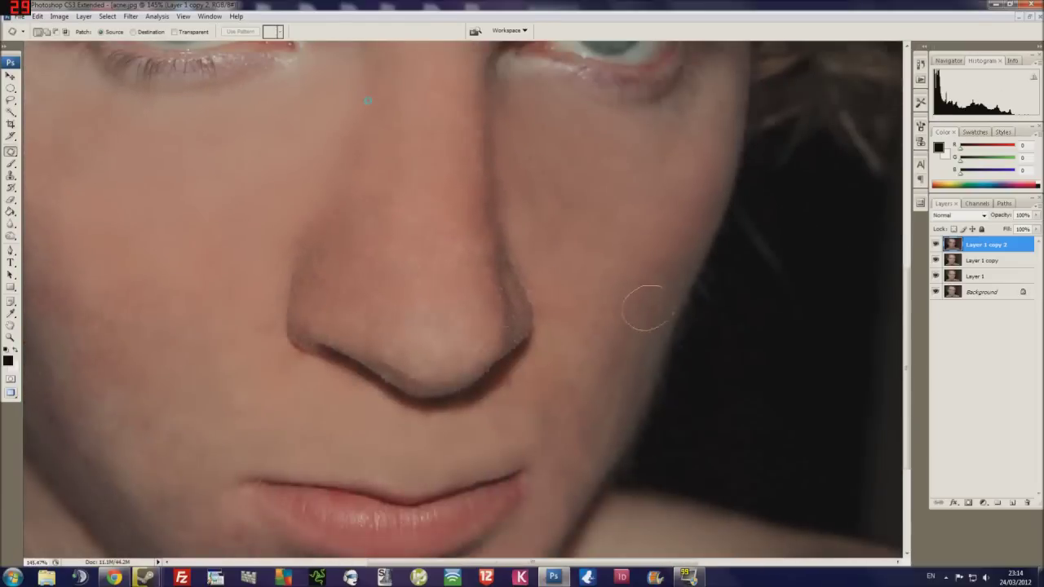
{"action": "mouse_move", "coordinate": [608, 278]}
{"action": "left_mouse_down"}
{"action": "mouse_move", "coordinate": [600, 336]}
{"action": "mouse_move", "coordinate": [638, 214]}
{"action": "left_mouse_up"}
{"action": "key", "text": "ctrl+d"}
{"action": "left_click_drag", "start_coordinate": [652, 365], "coordinate": [567, 292]}
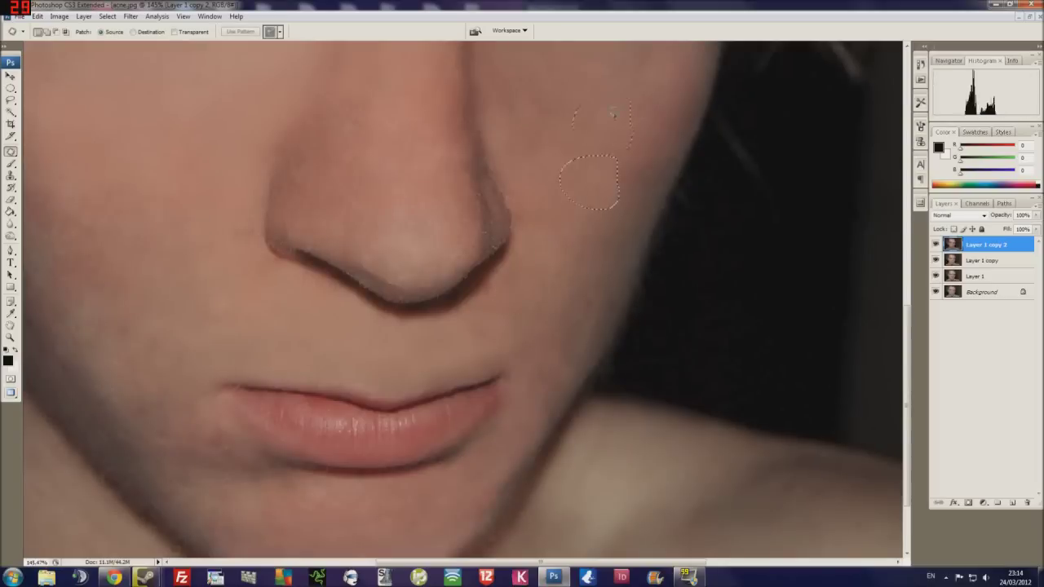
{"action": "scroll", "coordinate": [568, 292], "scroll_direction": "up", "scroll_amount": 2}
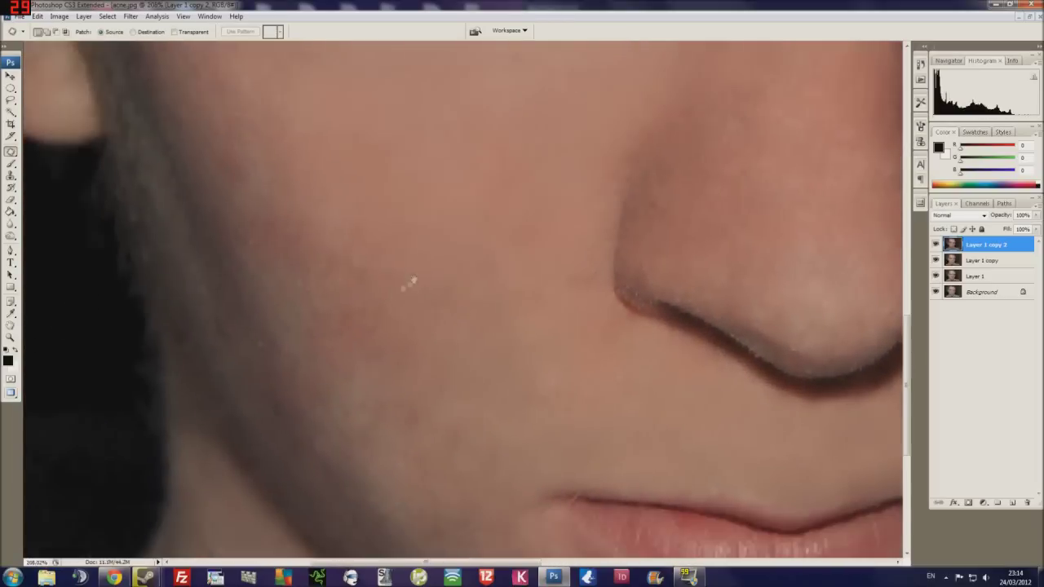
Step: Patch a small blemish on the cheek with clean nearby skin
{"action": "left_click_drag", "start_coordinate": [446, 257], "coordinate": [440, 269]}
{"action": "left_click_drag", "start_coordinate": [462, 458], "coordinate": [409, 270]}
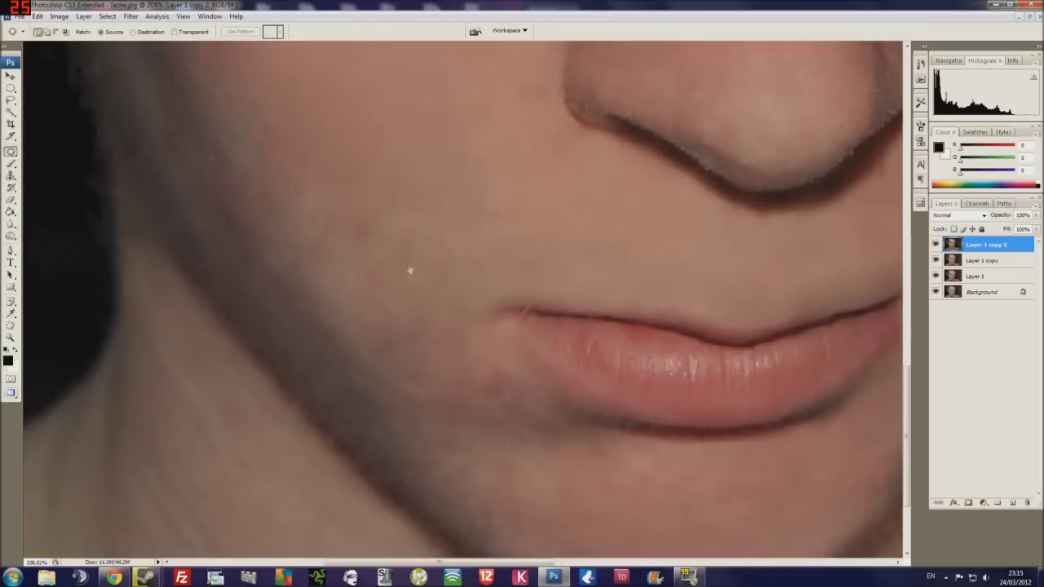
{"action": "left_click_drag", "start_coordinate": [508, 225], "coordinate": [583, 279]}
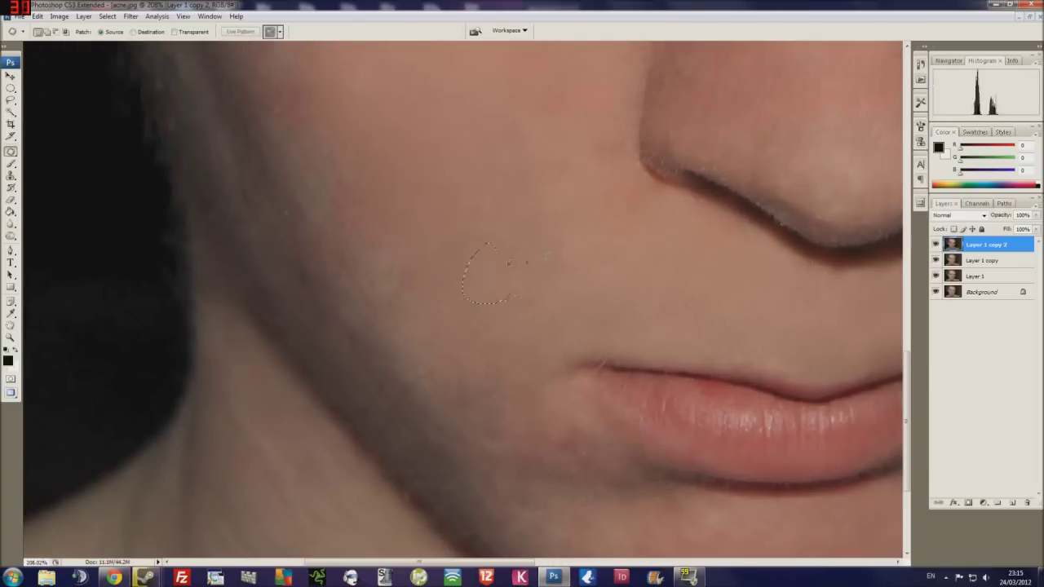
{"action": "left_click_drag", "start_coordinate": [489, 269], "coordinate": [550, 367]}
{"action": "left_click_drag", "start_coordinate": [539, 453], "coordinate": [490, 339]}
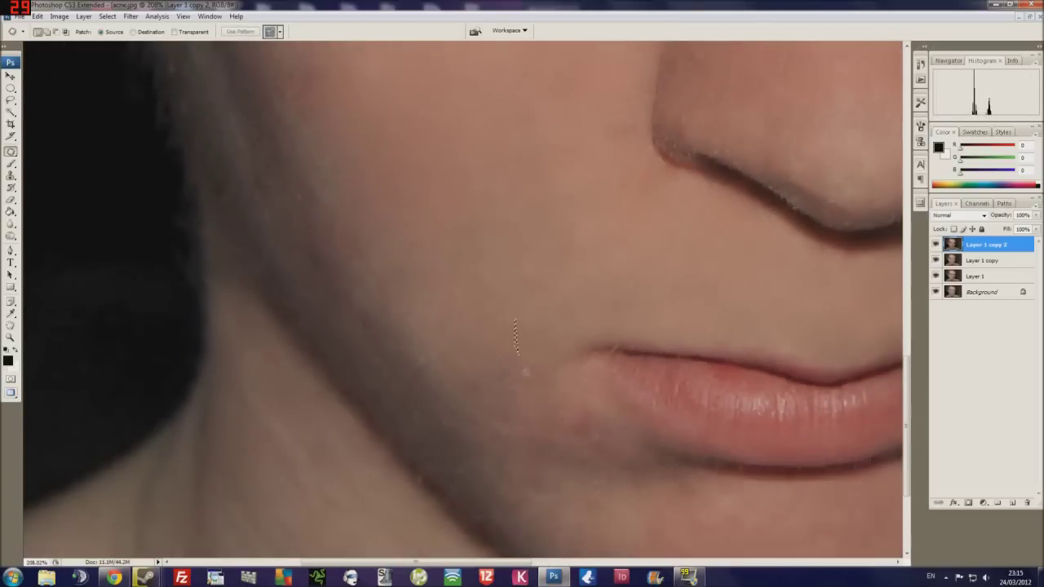
{"action": "left_click_drag", "start_coordinate": [539, 408], "coordinate": [424, 298]}
{"action": "key", "text": "ctrl+d"}
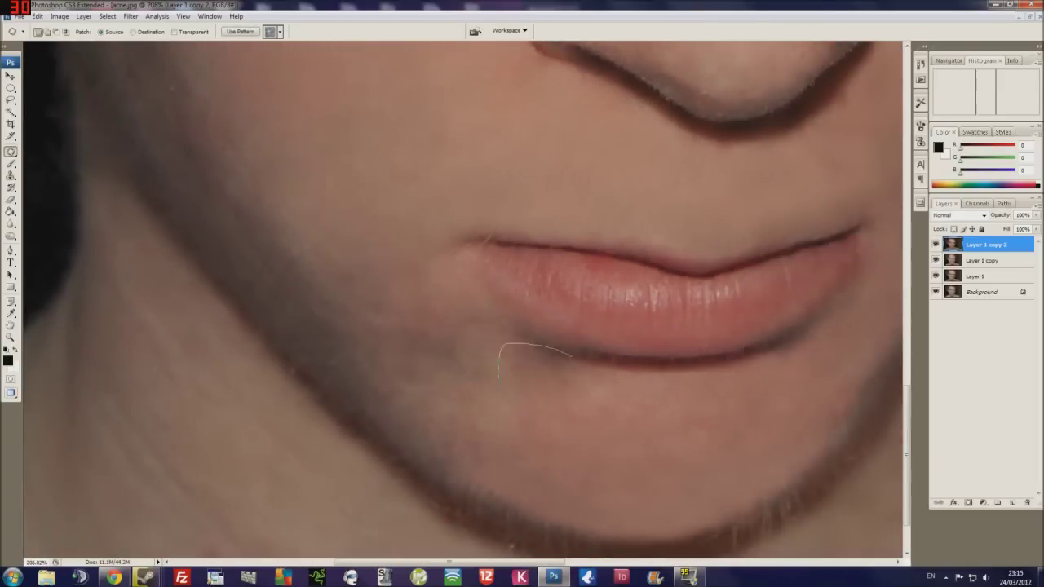
Step: Patch another cheek blemish, then outline the blemishes near the chin and along the jawline
{"action": "left_click_drag", "start_coordinate": [499, 359], "coordinate": [564, 383]}
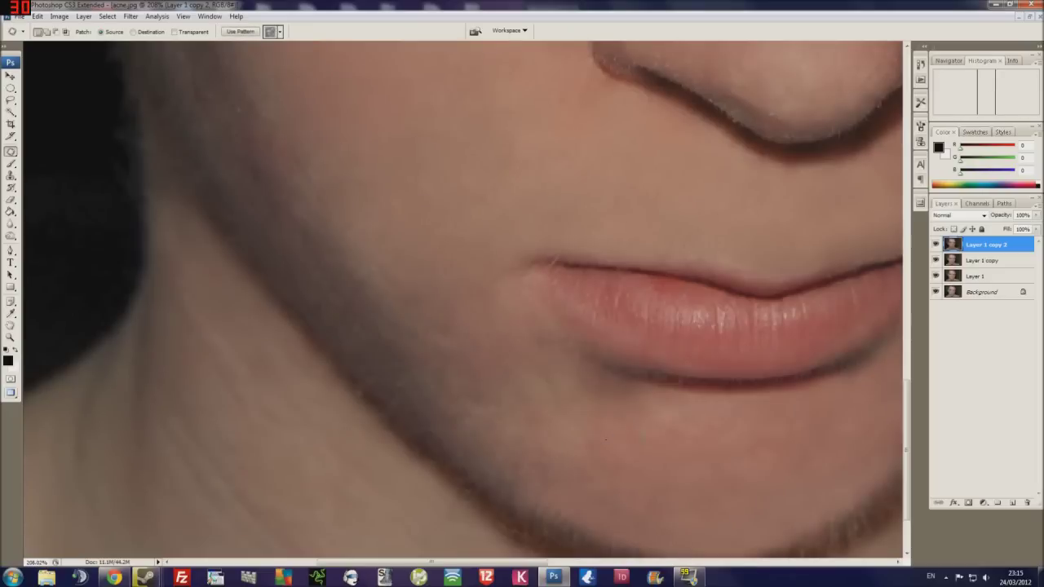
{"action": "left_click_drag", "start_coordinate": [394, 313], "coordinate": [378, 244]}
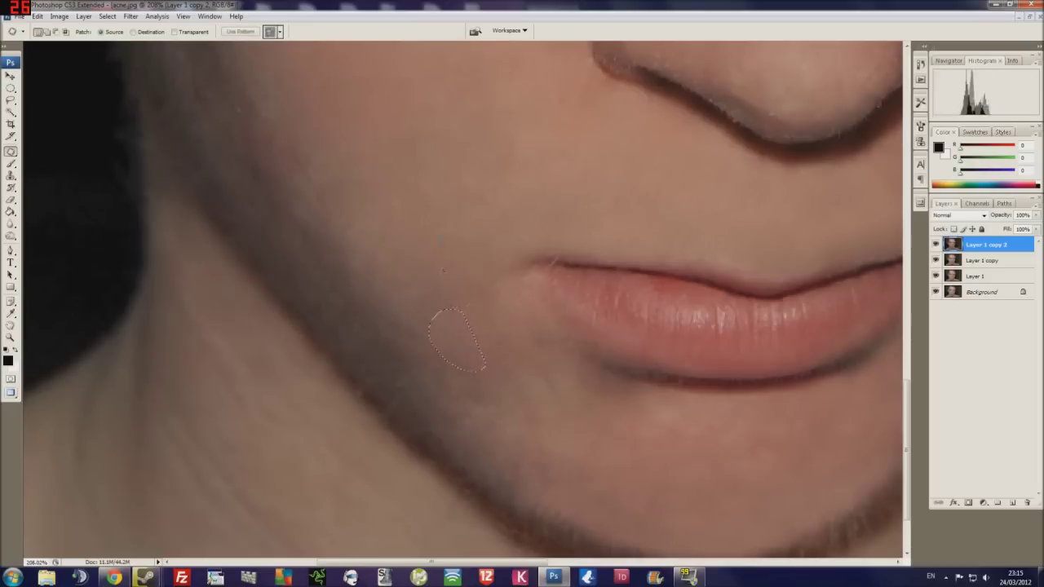
{"action": "left_click_drag", "start_coordinate": [473, 330], "coordinate": [559, 341]}
{"action": "key", "text": "ctrl+d"}
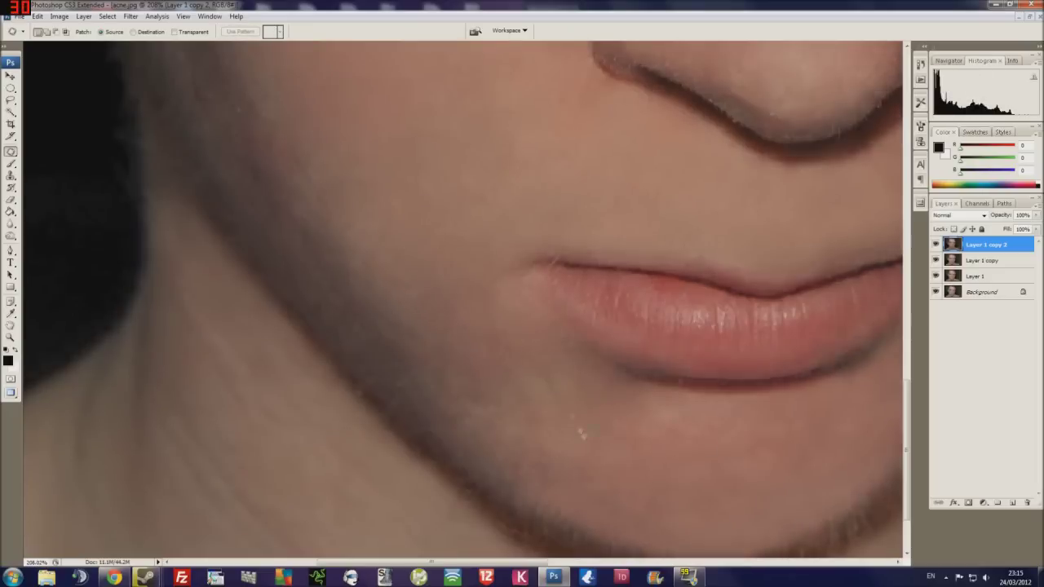
{"action": "left_click_drag", "start_coordinate": [639, 375], "coordinate": [602, 320]}
{"action": "left_click_drag", "start_coordinate": [485, 322], "coordinate": [459, 295]}
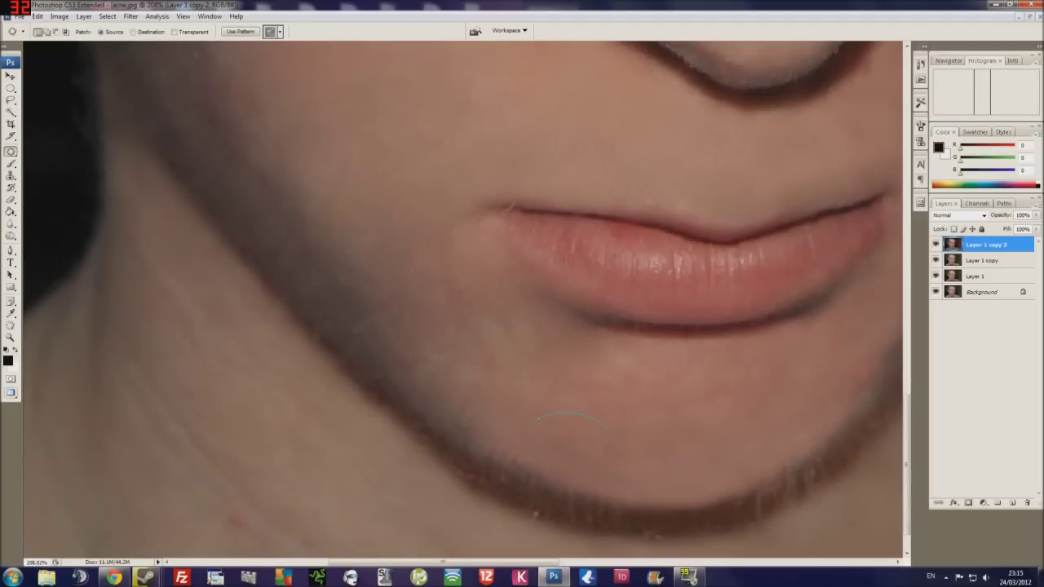
{"action": "mouse_move", "coordinate": [535, 420]}
{"action": "left_mouse_down"}
{"action": "mouse_move", "coordinate": [447, 382]}
{"action": "mouse_move", "coordinate": [574, 391]}
{"action": "left_mouse_up"}
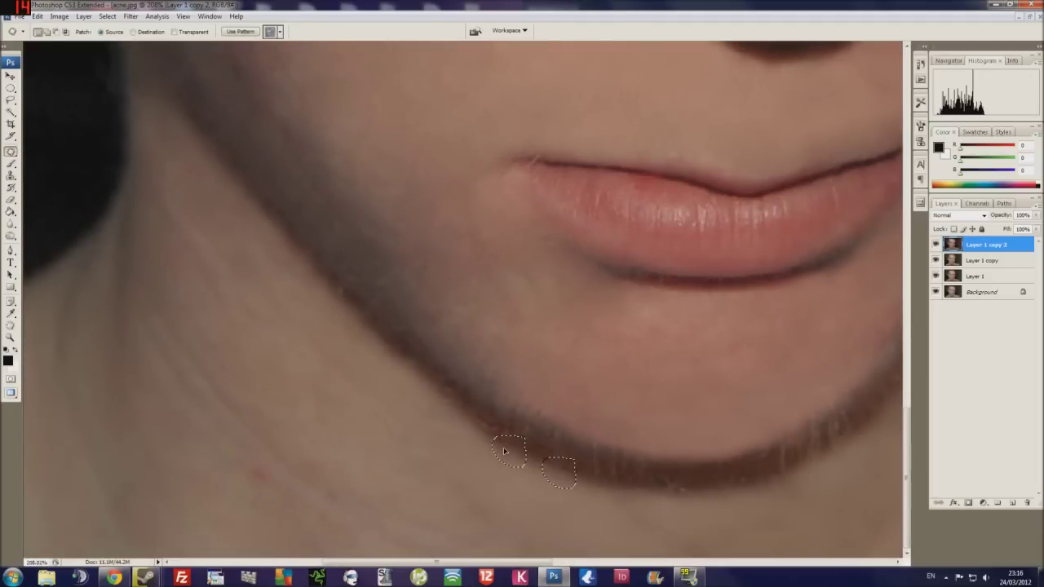
{"action": "left_click_drag", "start_coordinate": [359, 282], "coordinate": [423, 444]}
{"action": "left_click_drag", "start_coordinate": [423, 444], "coordinate": [440, 475]}
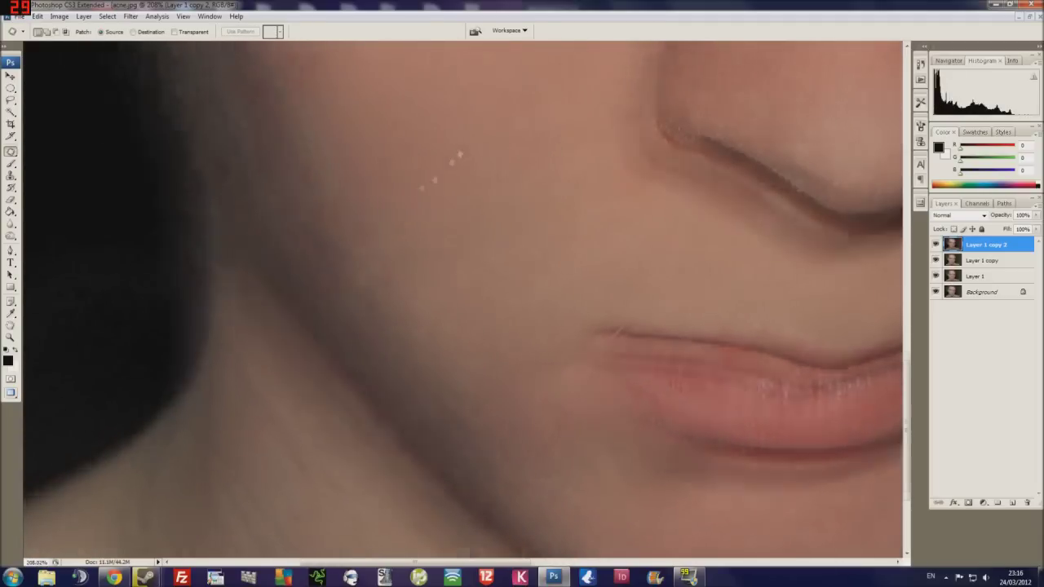
Step: Zoom in on the nostril crease and clone clean skin texture beside the nostril
{"action": "left_click_drag", "start_coordinate": [457, 157], "coordinate": [73, 75]}
{"action": "mouse_move", "coordinate": [698, 58]}
{"action": "left_mouse_down"}
{"action": "mouse_move", "coordinate": [535, 157]}
{"action": "mouse_move", "coordinate": [522, 424]}
{"action": "left_mouse_up"}
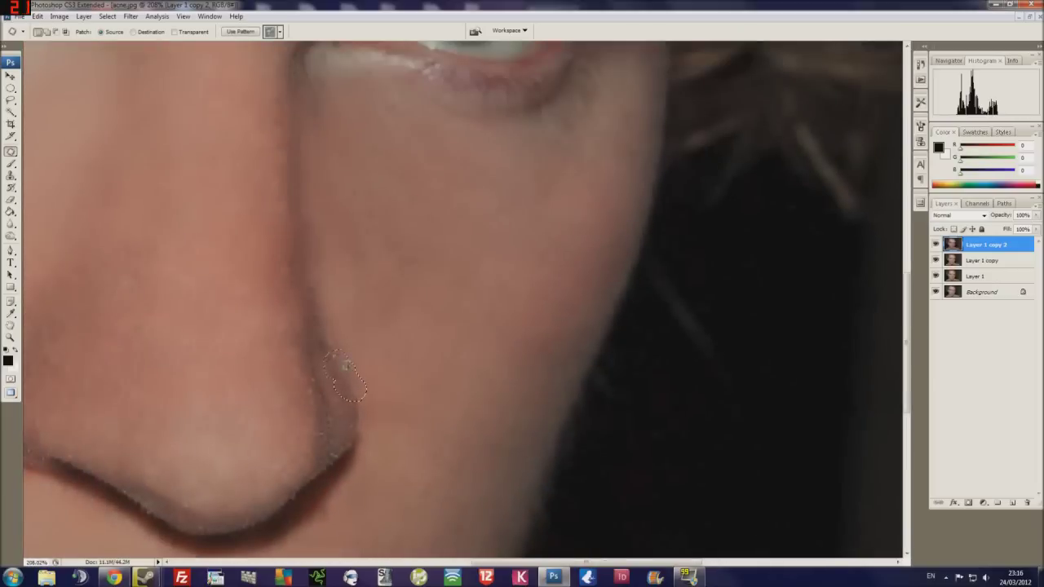
{"action": "left_click_drag", "start_coordinate": [106, 351], "coordinate": [392, 563]}
{"action": "key", "text": "s"}
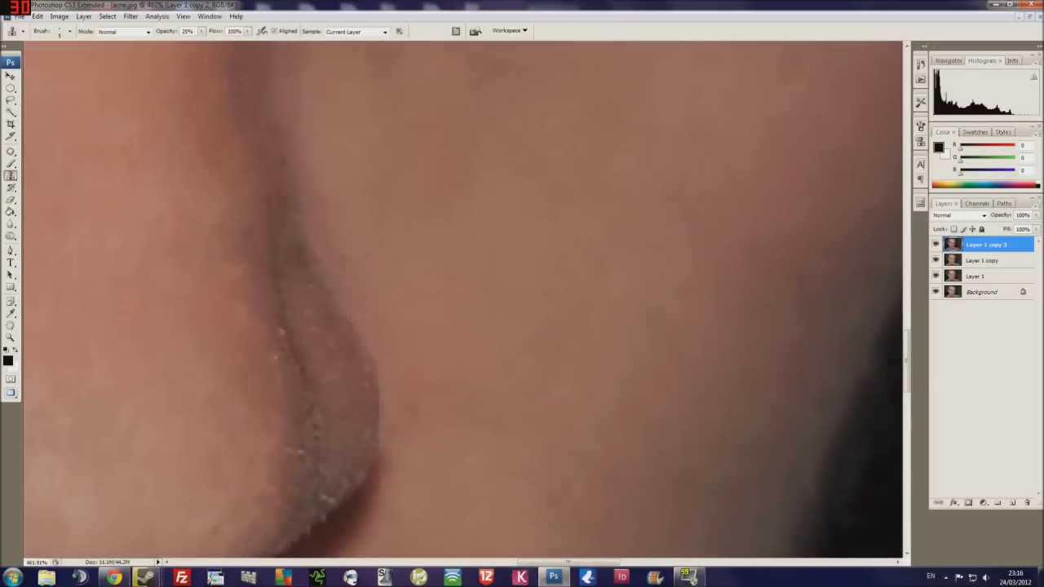
{"action": "left_click_drag", "start_coordinate": [457, 327], "coordinate": [528, 316]}
{"action": "left_click_drag", "start_coordinate": [456, 326], "coordinate": [505, 293]}
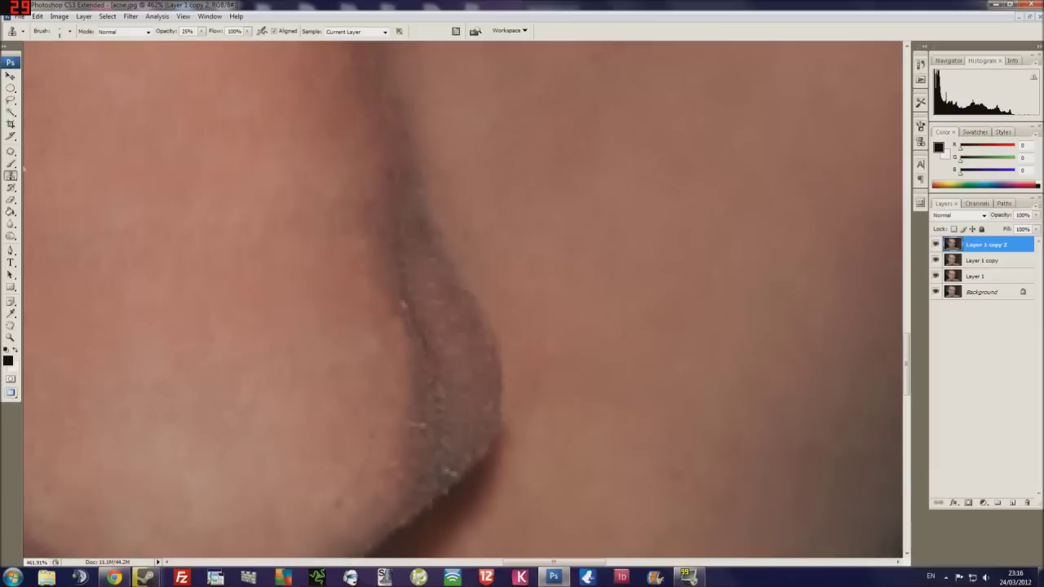
{"action": "key", "text": "j"}
{"action": "mouse_move", "coordinate": [457, 327]}
{"action": "left_mouse_down"}
{"action": "mouse_move", "coordinate": [522, 278]}
{"action": "mouse_move", "coordinate": [489, 310]}
{"action": "left_mouse_up"}
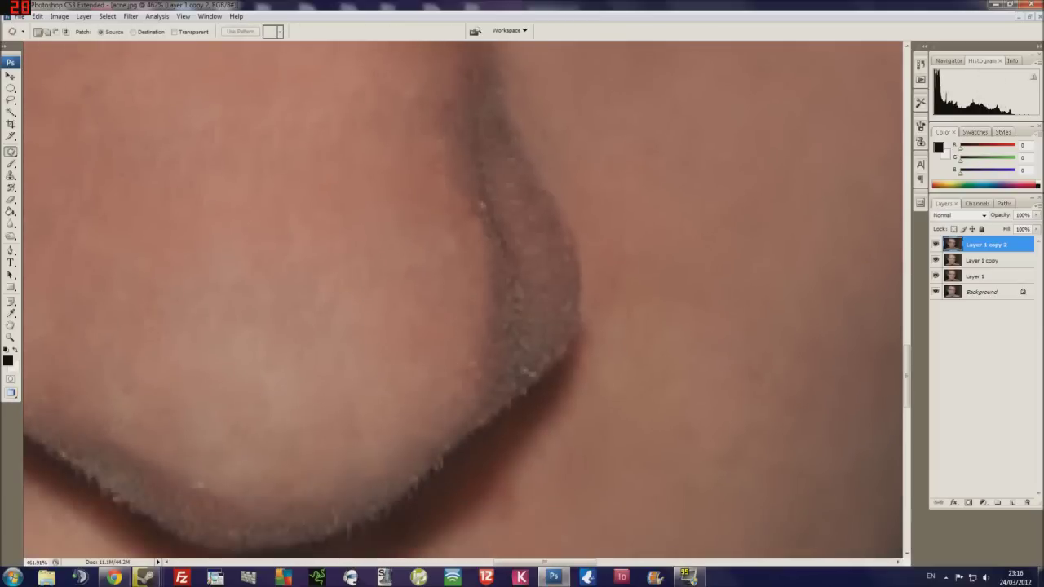
Step: Duplicate the retouched layer as Layer 1 copy 3 and lower its saturation with Hue/Saturation
{"action": "scroll", "coordinate": [459, 378], "scroll_direction": "down", "scroll_amount": 1}
{"action": "scroll", "coordinate": [458, 378], "scroll_direction": "down", "scroll_amount": 2}
{"action": "scroll", "coordinate": [459, 378], "scroll_direction": "down", "scroll_amount": 1}
{"action": "scroll", "coordinate": [459, 377], "scroll_direction": "down", "scroll_amount": 2}
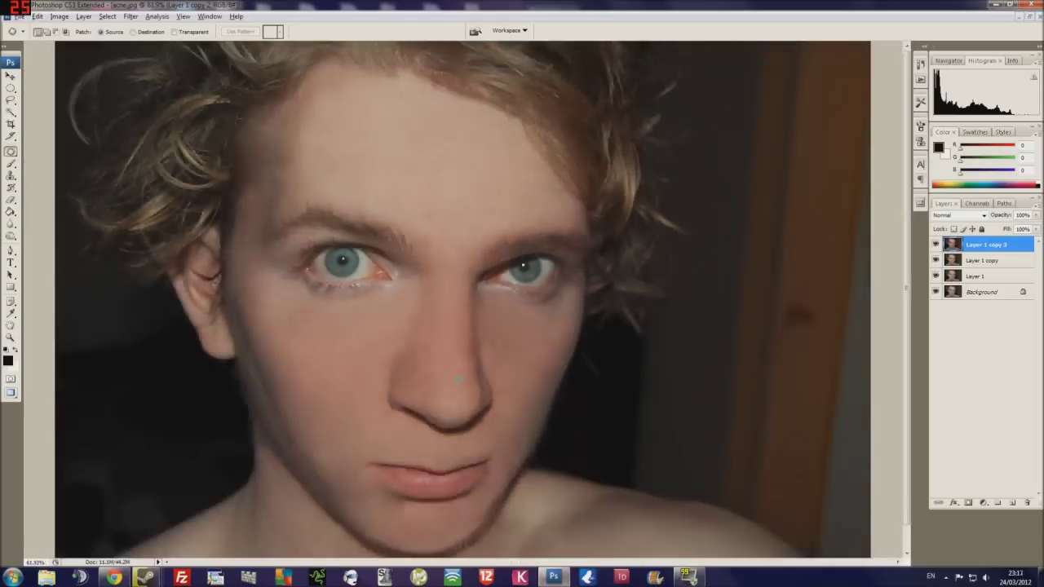
{"action": "scroll", "coordinate": [458, 378], "scroll_direction": "down", "scroll_amount": 1}
{"action": "scroll", "coordinate": [244, 343], "scroll_direction": "up", "scroll_amount": 3}
{"action": "scroll", "coordinate": [245, 343], "scroll_direction": "left", "scroll_amount": 2}
{"action": "scroll", "coordinate": [314, 295], "scroll_direction": "down", "scroll_amount": 2}
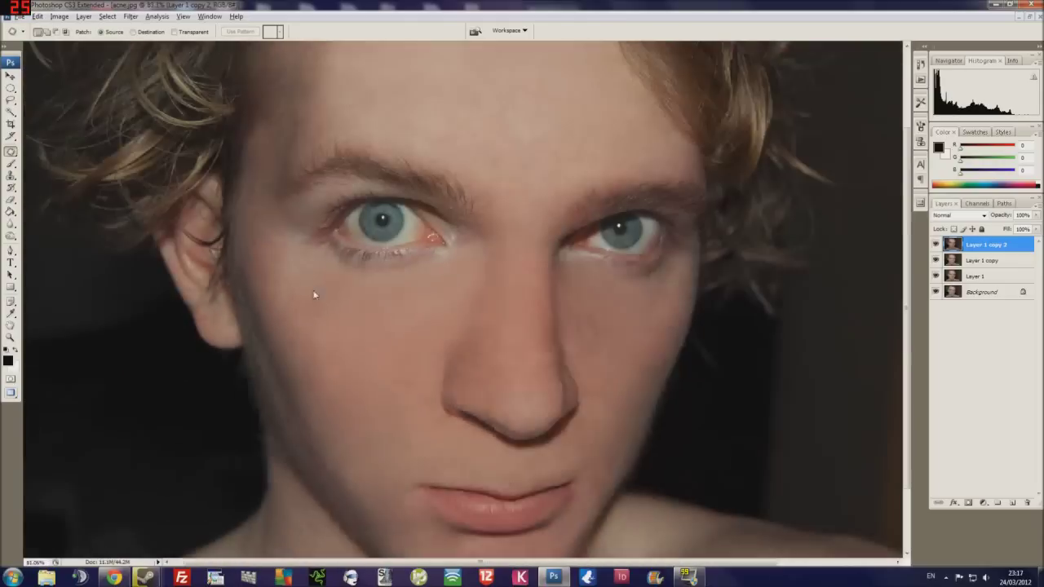
{"action": "scroll", "coordinate": [314, 294], "scroll_direction": "down", "scroll_amount": 1}
{"action": "scroll", "coordinate": [323, 285], "scroll_direction": "down", "scroll_amount": 1}
{"action": "scroll", "coordinate": [348, 287], "scroll_direction": "down", "scroll_amount": 1}
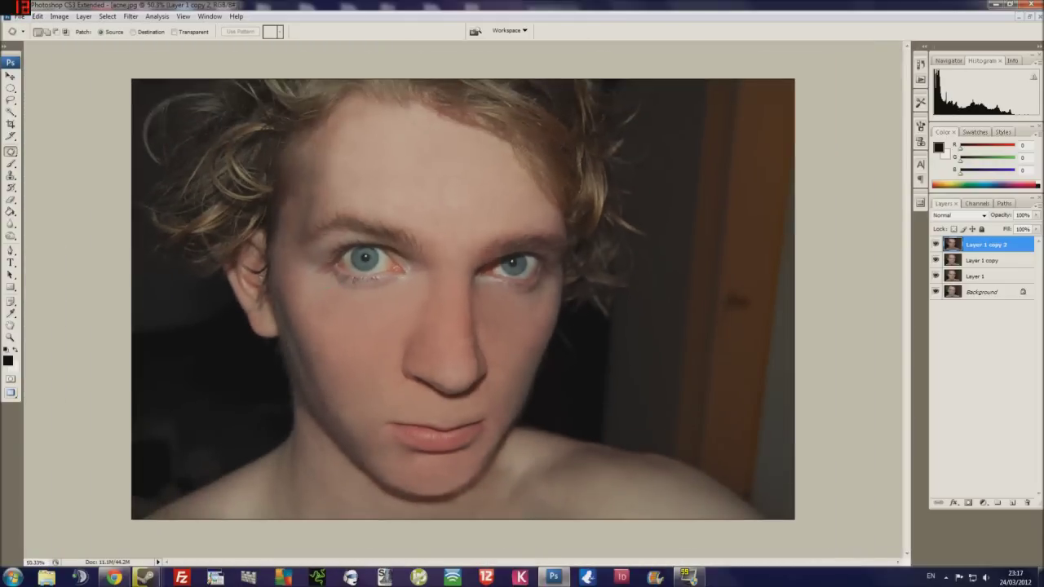
{"action": "key", "text": "ctrl+j"}
{"action": "left_click", "coordinate": [58, 16]}
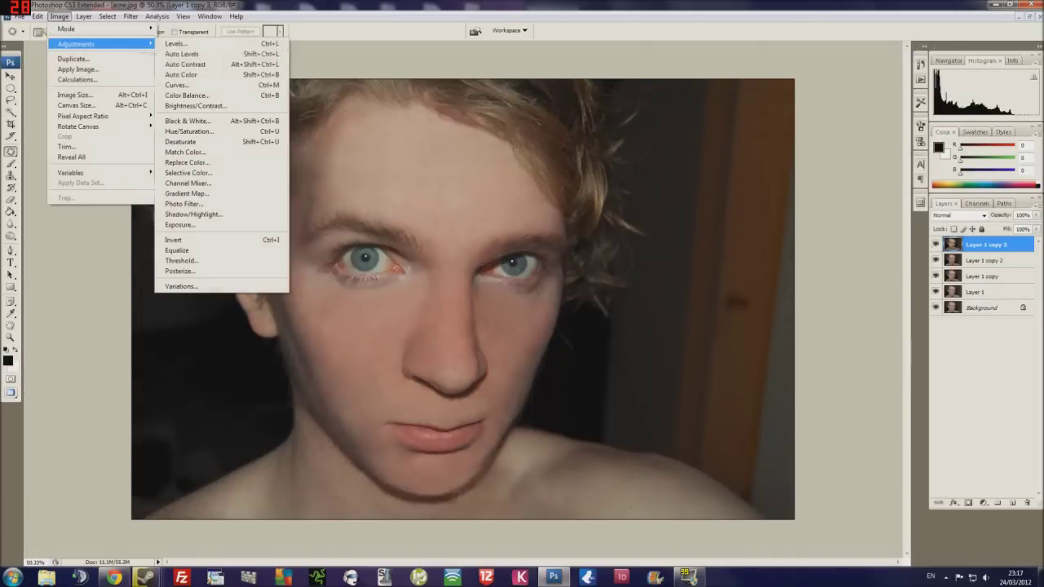
{"action": "left_click", "coordinate": [188, 132]}
{"action": "left_click_drag", "start_coordinate": [770, 316], "coordinate": [752, 316]}
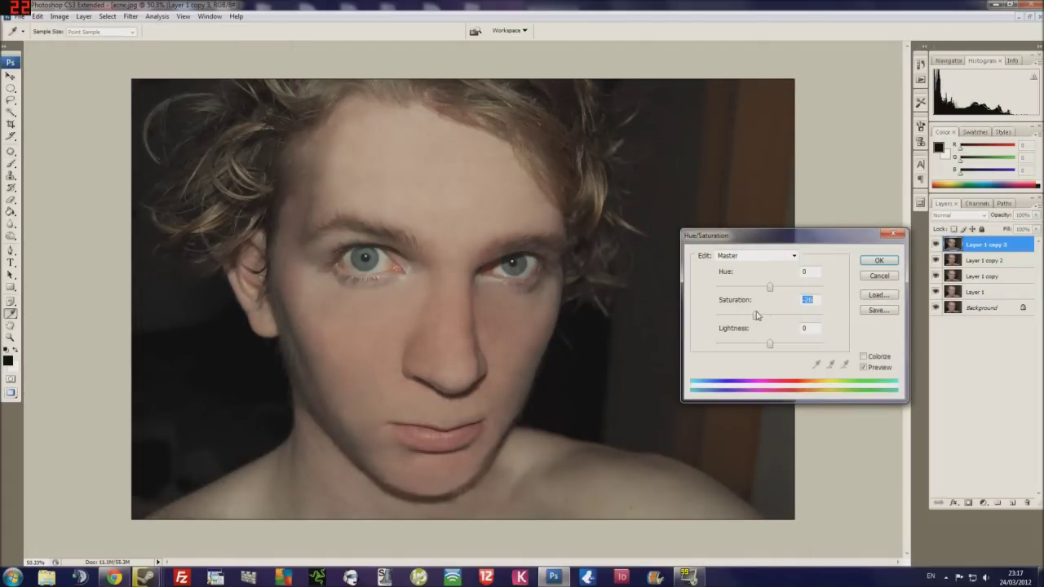
{"action": "key", "text": "Return"}
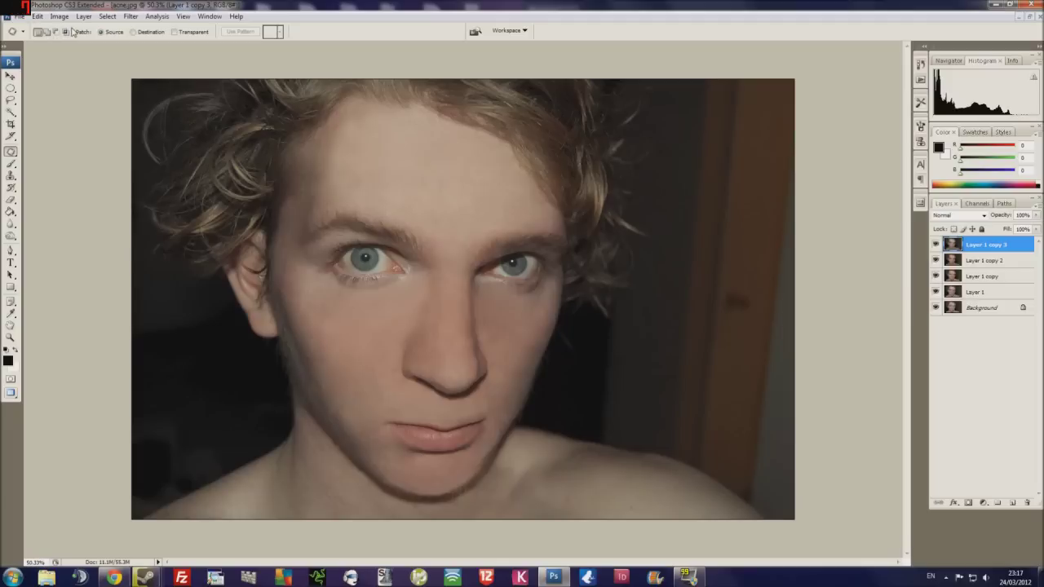
Step: Duplicate the layer and apply Hue/Saturation with Saturation -100 and lower Lightness
{"action": "key", "text": "ctrl+j"}
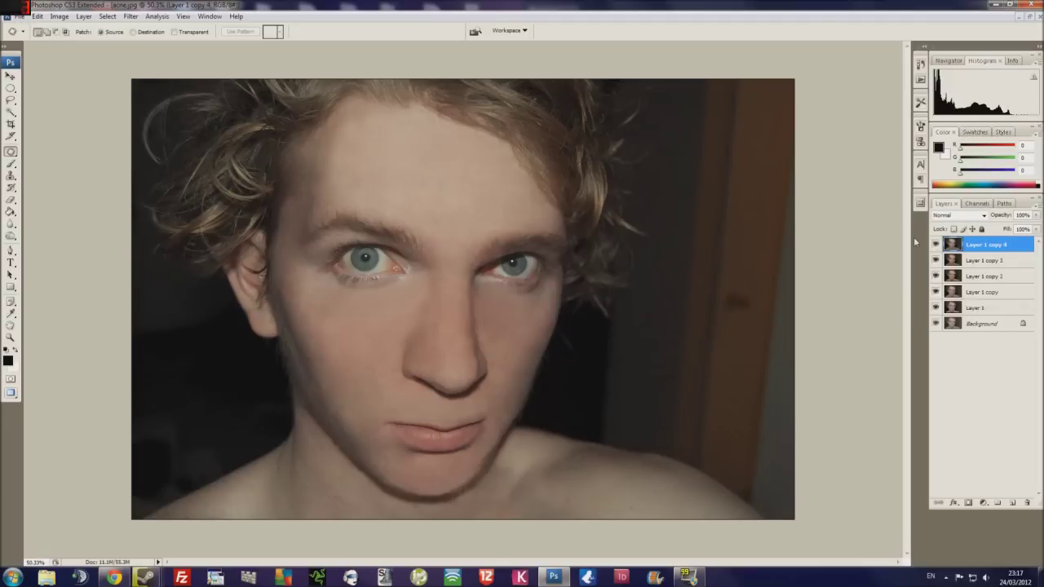
{"action": "left_click", "coordinate": [59, 16]}
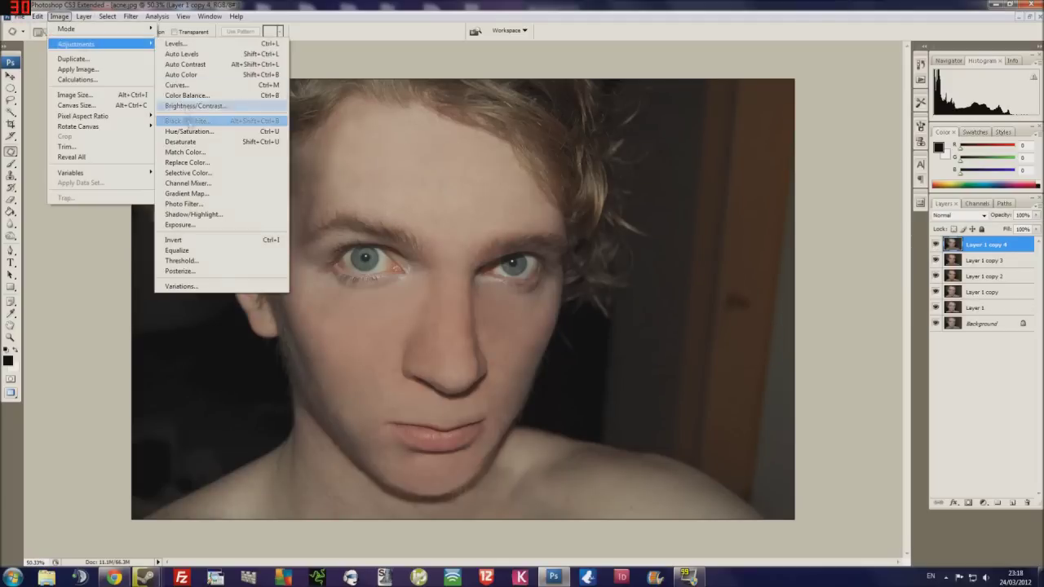
{"action": "left_click", "coordinate": [188, 129]}
{"action": "left_click_drag", "start_coordinate": [769, 343], "coordinate": [757, 343]}
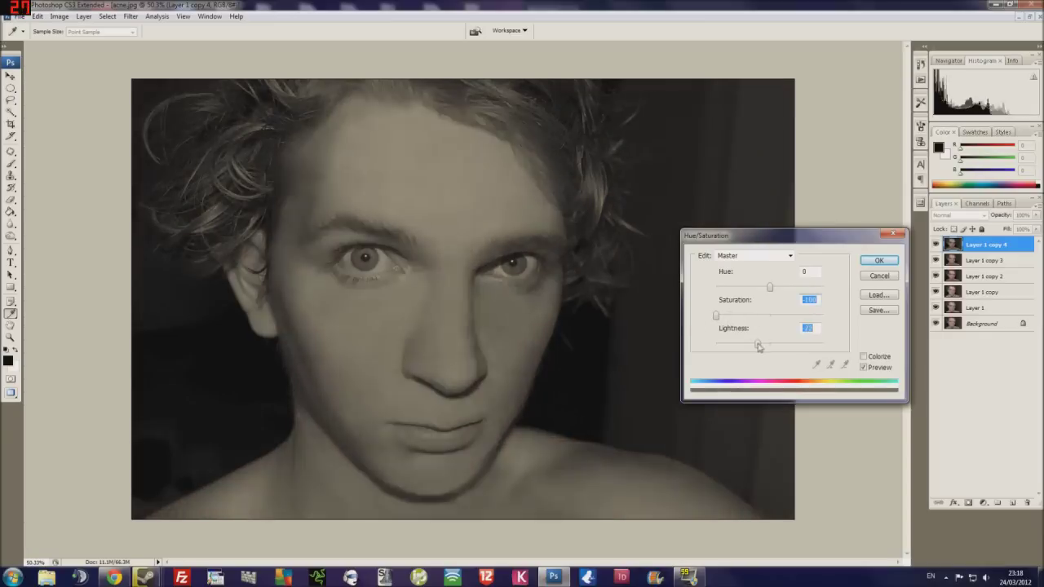
{"action": "key", "text": "Return"}
Step: Add a Hide All mask and paint white over the hair to reveal the grey tone
{"action": "left_click", "coordinate": [84, 16]}
{"action": "left_click", "coordinate": [236, 157]}
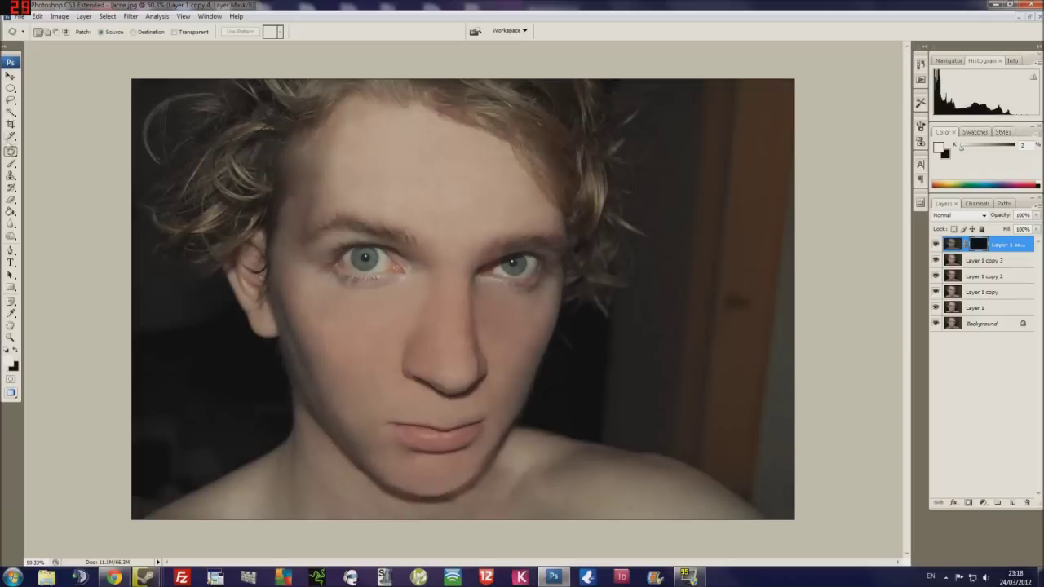
{"action": "key", "text": "b"}
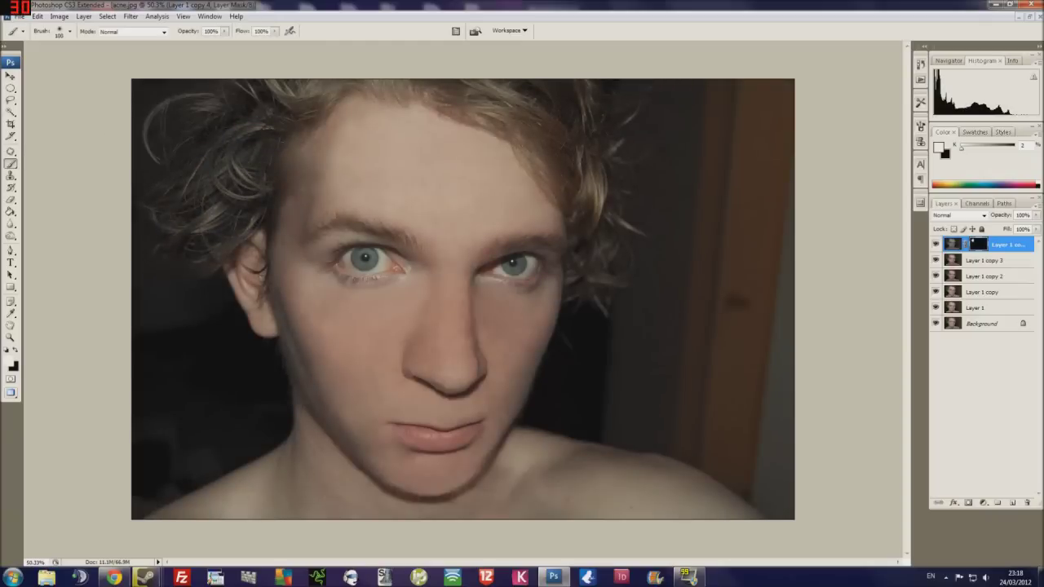
{"action": "left_click_drag", "start_coordinate": [276, 86], "coordinate": [589, 177]}
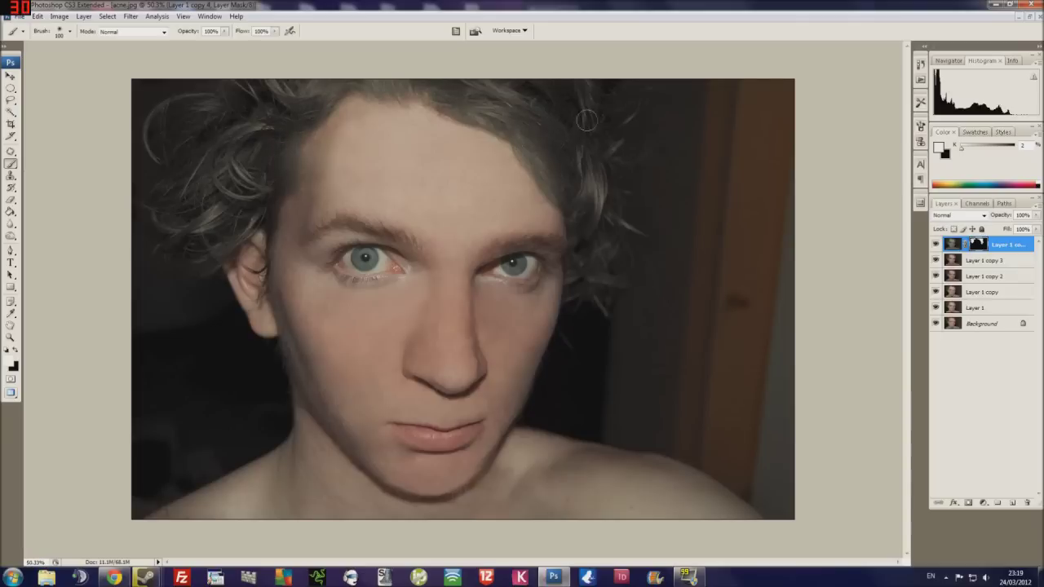
Step: Lighten the top layer with a Curves adjustment and raise its contrast with Brightness/Contrast
{"action": "left_click", "coordinate": [60, 16]}
{"action": "mouse_move", "coordinate": [76, 44]}
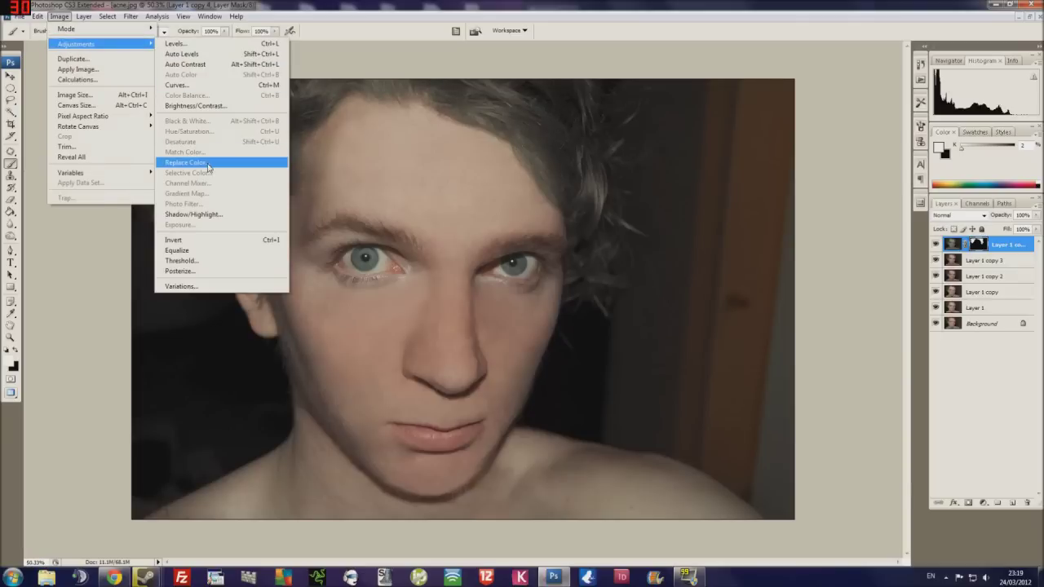
{"action": "left_click", "coordinate": [195, 91]}
{"action": "mouse_move", "coordinate": [858, 214]}
{"action": "left_mouse_down"}
{"action": "mouse_move", "coordinate": [886, 250]}
{"action": "mouse_move", "coordinate": [853, 230]}
{"action": "left_mouse_up"}
{"action": "left_click", "coordinate": [964, 116]}
{"action": "left_click", "coordinate": [60, 16]}
{"action": "left_click", "coordinate": [204, 117]}
{"action": "left_click_drag", "start_coordinate": [107, 154], "coordinate": [157, 156]}
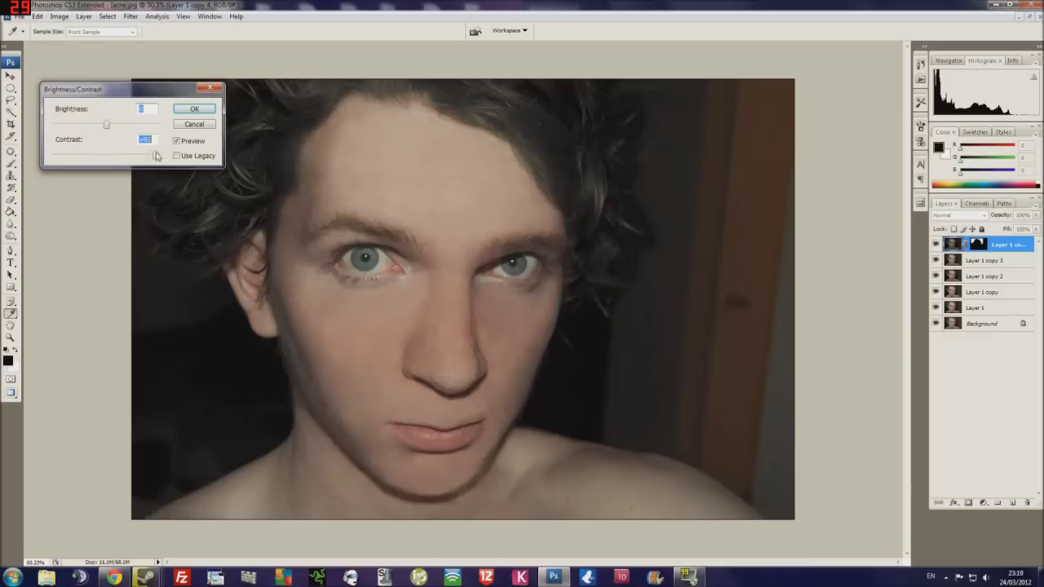
{"action": "key", "text": "Return"}
Step: Set the top layer to 30% opacity, delete it, and duplicate Layer 1 copy 3 as Layer 1 copy 4
{"action": "left_click_drag", "start_coordinate": [1001, 214], "coordinate": [935, 247]}
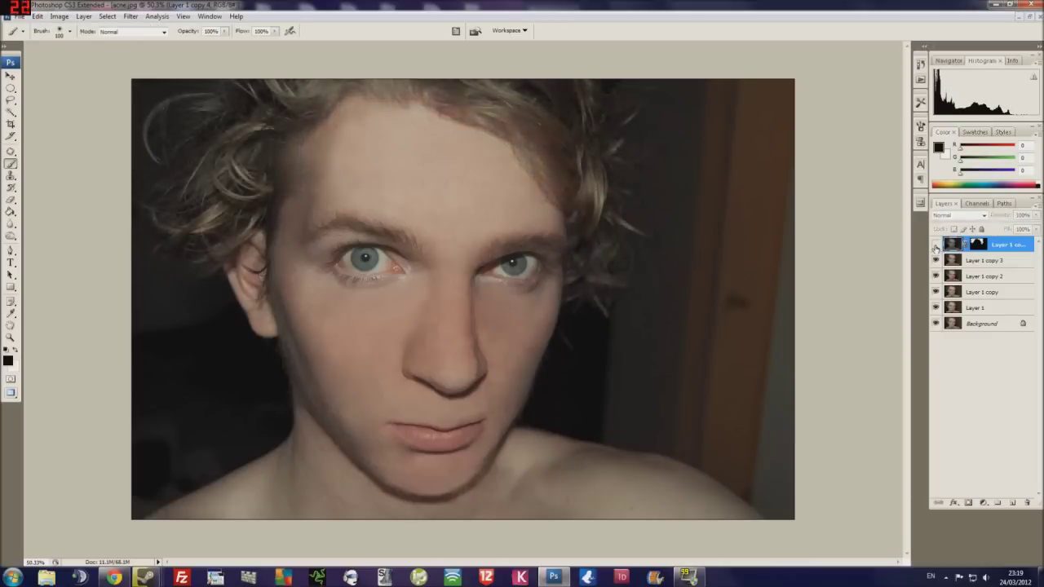
{"action": "key", "text": "Delete"}
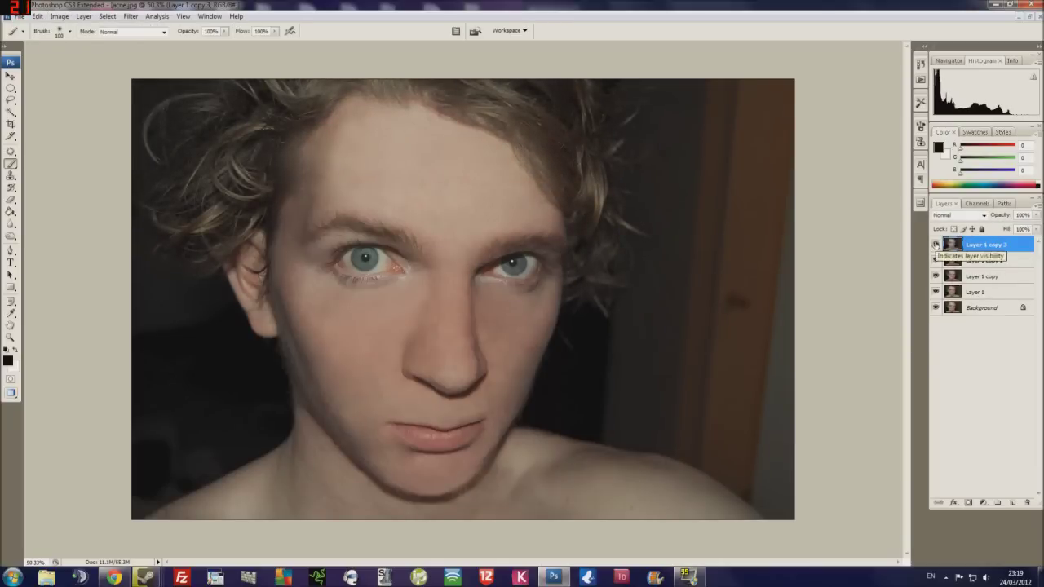
{"action": "left_click_drag", "start_coordinate": [935, 260], "coordinate": [935, 291]}
{"action": "left_click", "coordinate": [936, 245]}
{"action": "left_click", "coordinate": [936, 245]}
{"action": "key", "text": "ctrl+j"}
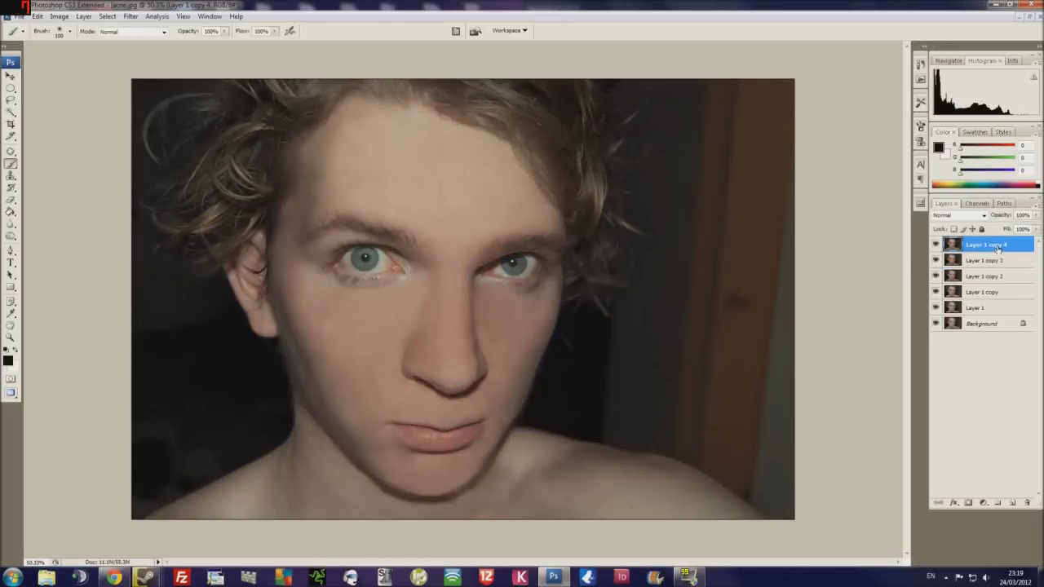
{"action": "scroll", "coordinate": [457, 294], "scroll_direction": "up", "scroll_amount": 2}
Step: Lasso the nose and shrink it to about 93% with Free Transform
{"action": "key", "text": "l"}
{"action": "scroll", "coordinate": [395, 210], "scroll_direction": "up", "scroll_amount": 1}
{"action": "left_click_drag", "start_coordinate": [396, 212], "coordinate": [357, 335]}
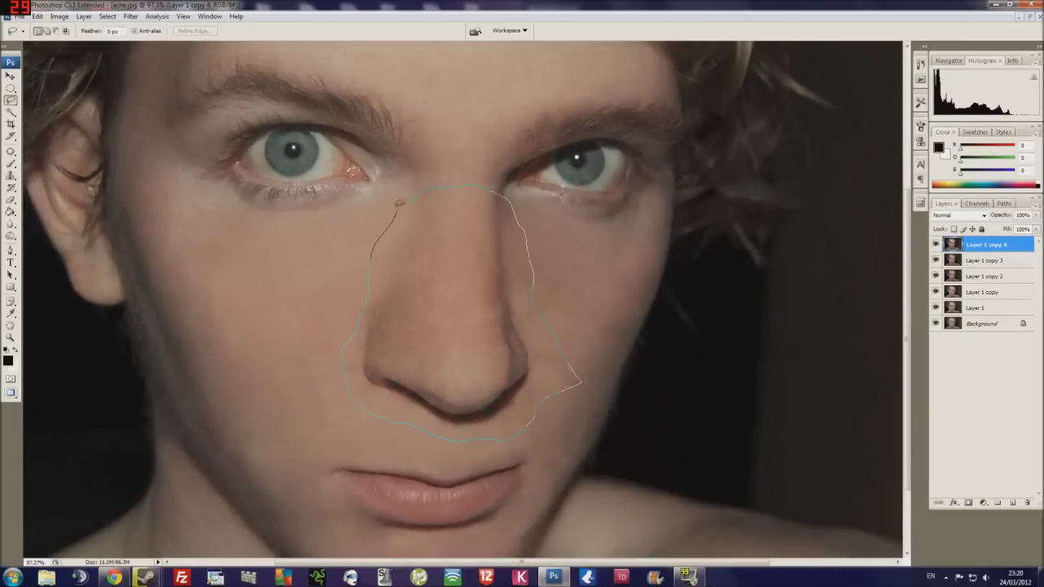
{"action": "left_click_drag", "start_coordinate": [399, 202], "coordinate": [397, 204]}
{"action": "scroll", "coordinate": [432, 430], "scroll_direction": "down", "scroll_amount": 2}
{"action": "left_click", "coordinate": [37, 16]}
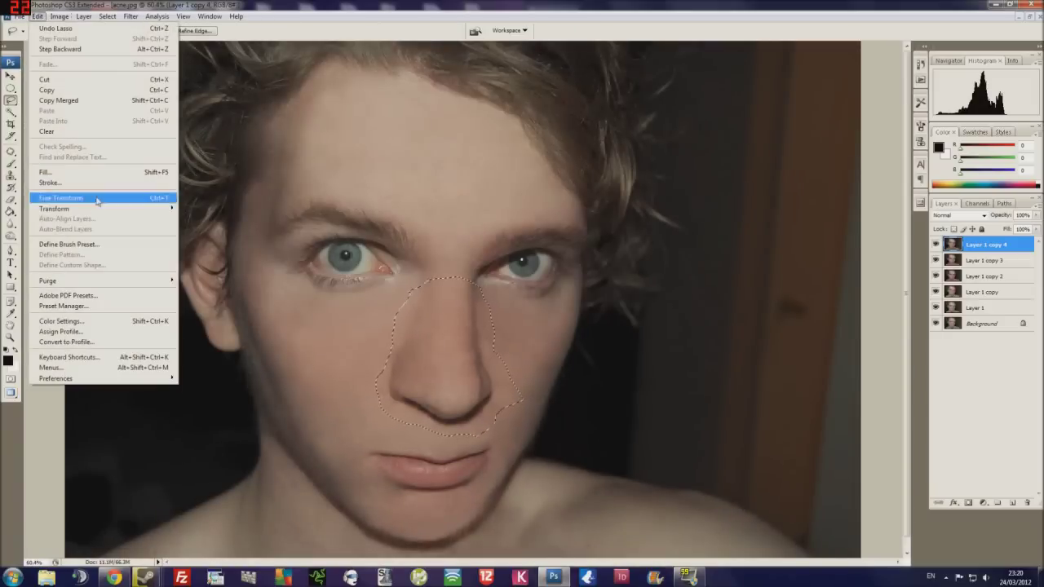
{"action": "left_click", "coordinate": [96, 198]}
{"action": "left_click_drag", "start_coordinate": [522, 435], "coordinate": [501, 425]}
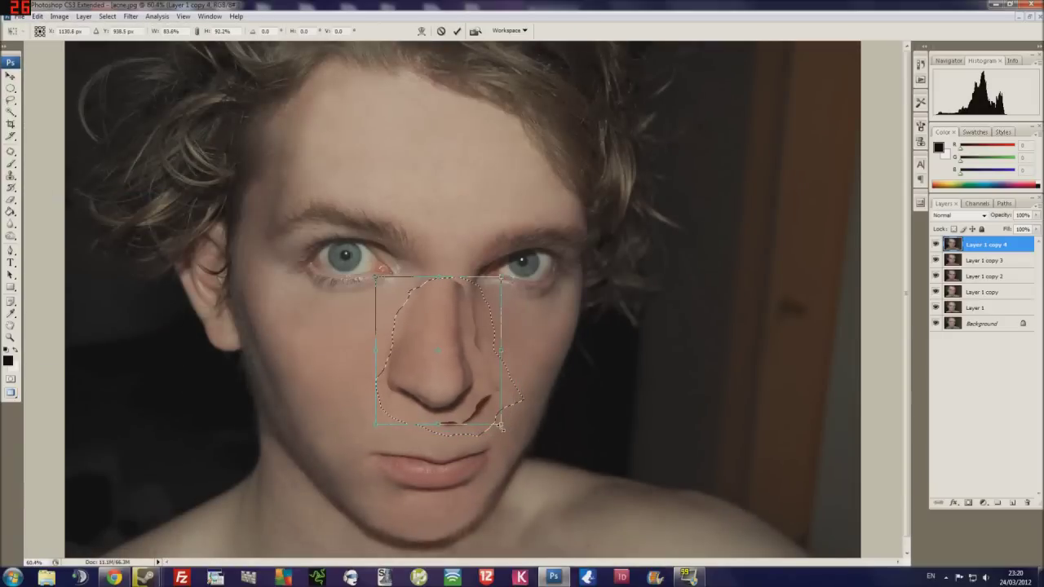
{"action": "key", "text": "Return"}
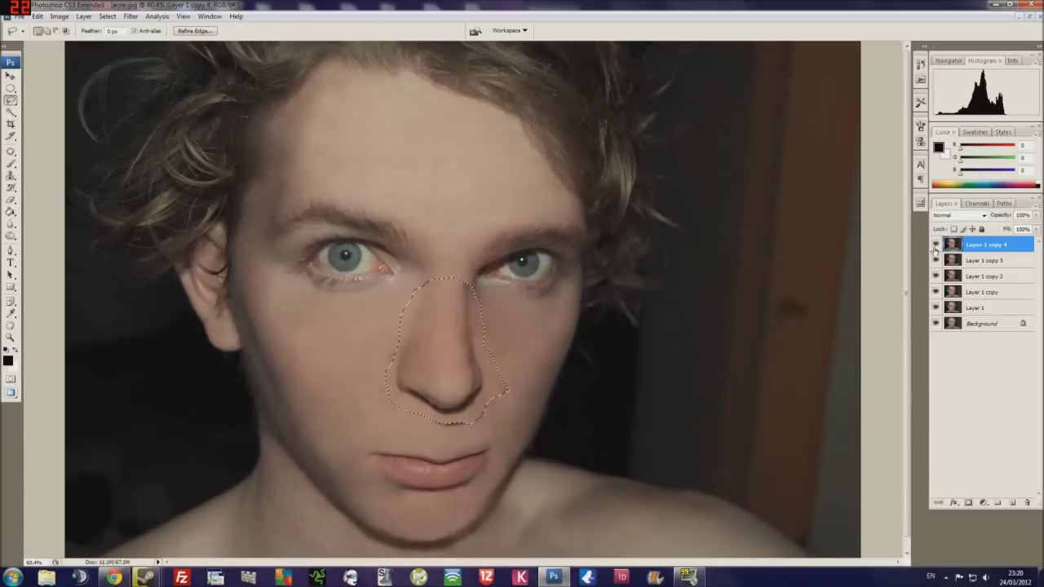
{"action": "key", "text": "ctrl+d"}
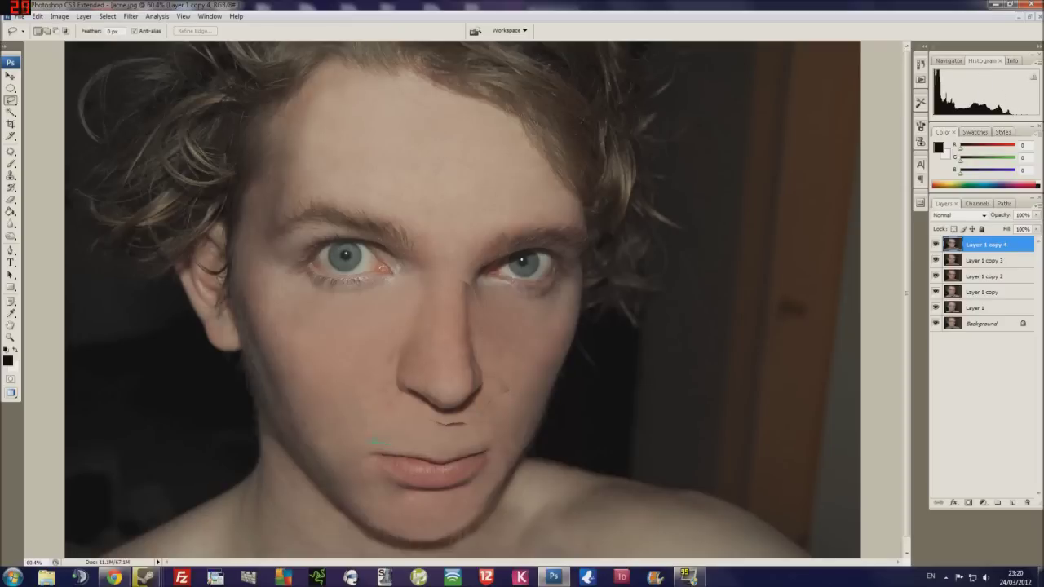
Step: Lasso the lips and enlarge them to about 112% with Free Transform
{"action": "left_click_drag", "start_coordinate": [489, 467], "coordinate": [369, 447]}
{"action": "key", "text": "ctrl+t"}
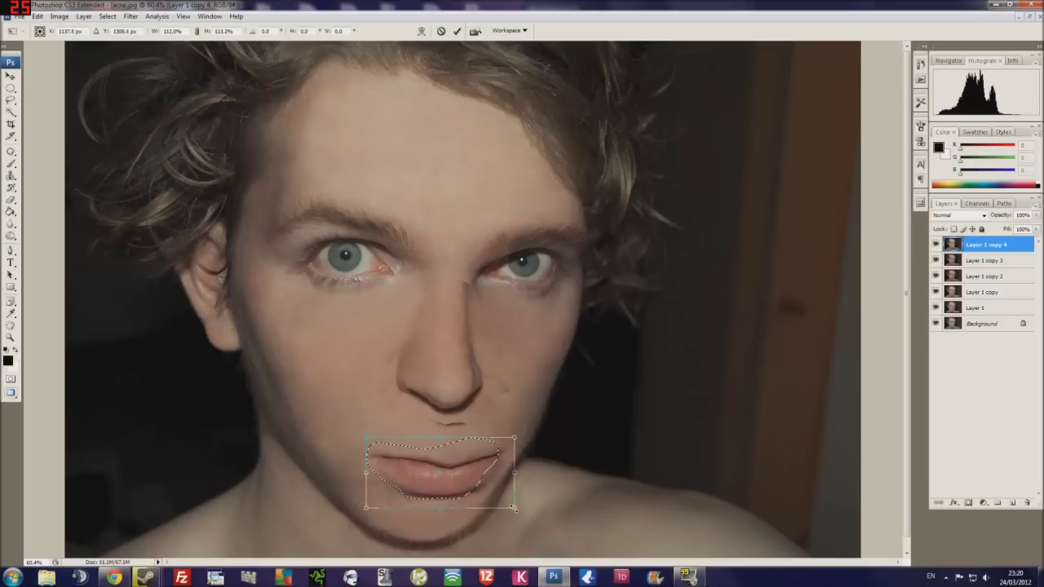
{"action": "key", "text": "Return"}
{"action": "key", "text": "ctrl+d"}
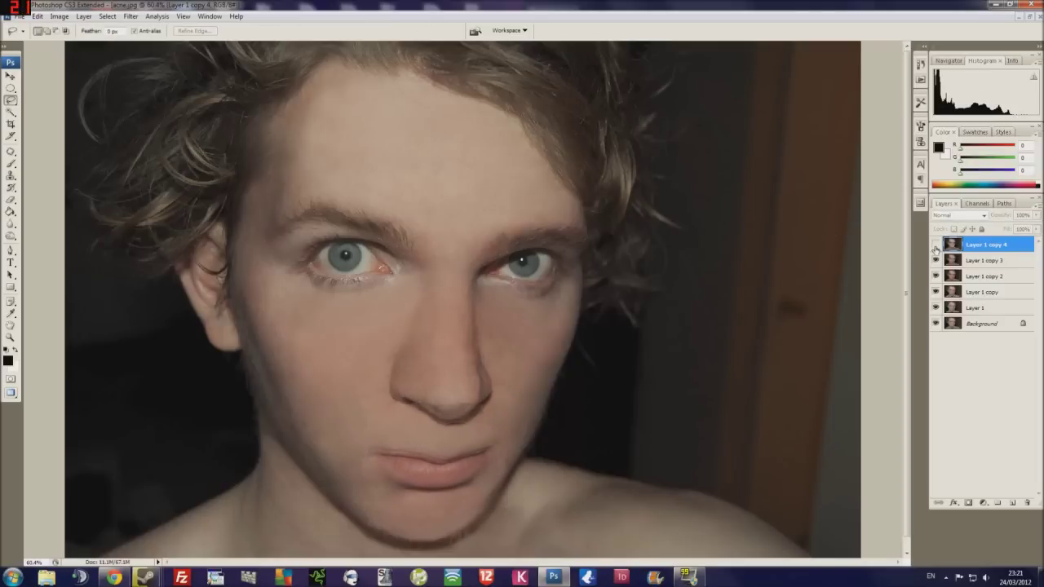
Step: Zoom in on the face and toggle the retouch layer to compare before and after
{"action": "key", "text": "ctrl+plus"}
{"action": "key", "text": "ctrl+plus"}
{"action": "key", "text": "ctrl+plus"}
{"action": "key", "text": "s"}
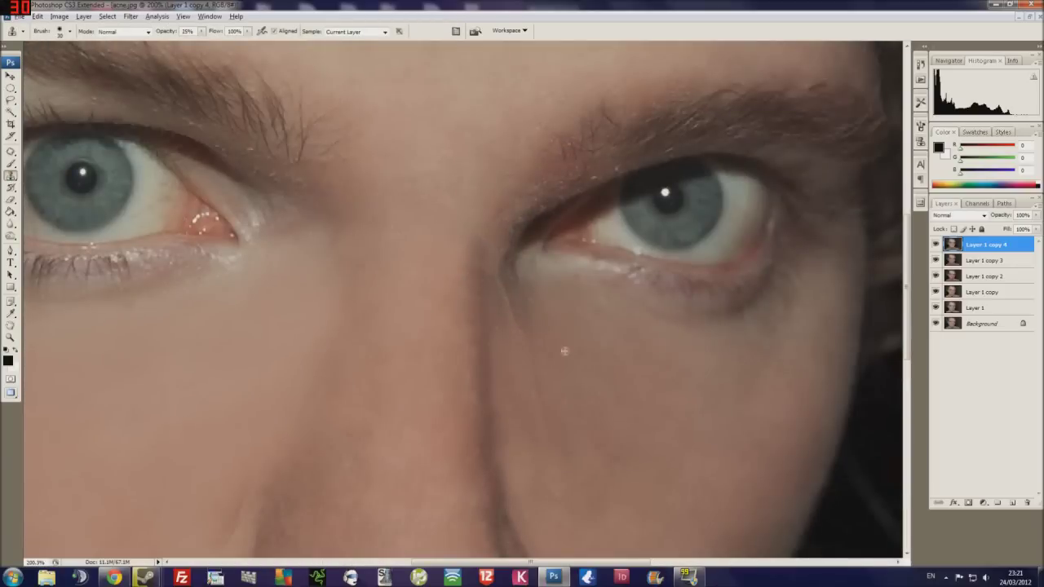
{"action": "key", "text": "j"}
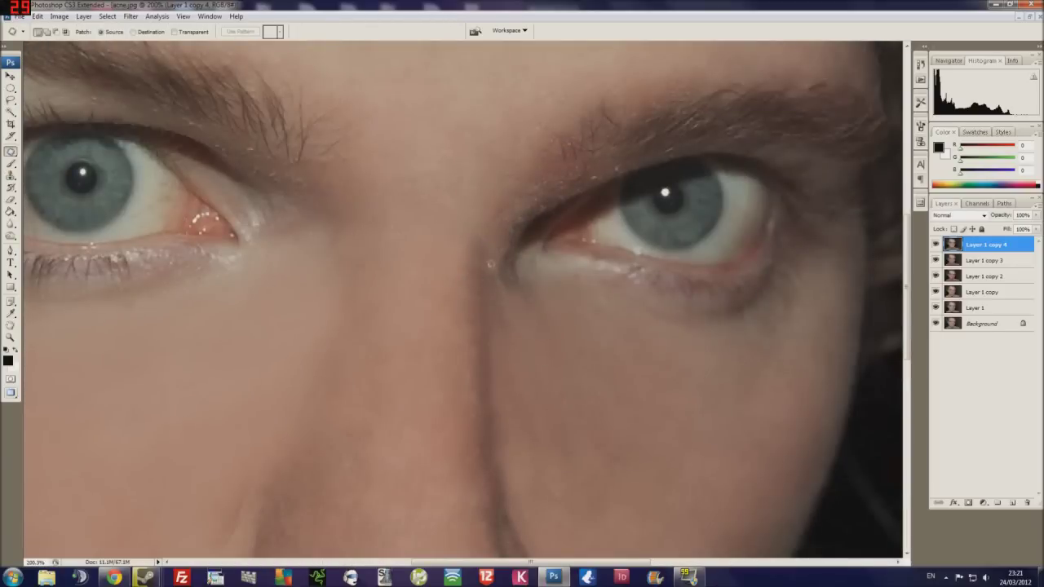
{"action": "key", "text": "ctrl+j"}
{"action": "key", "text": "ctrl+z"}
{"action": "left_click", "coordinate": [935, 245]}
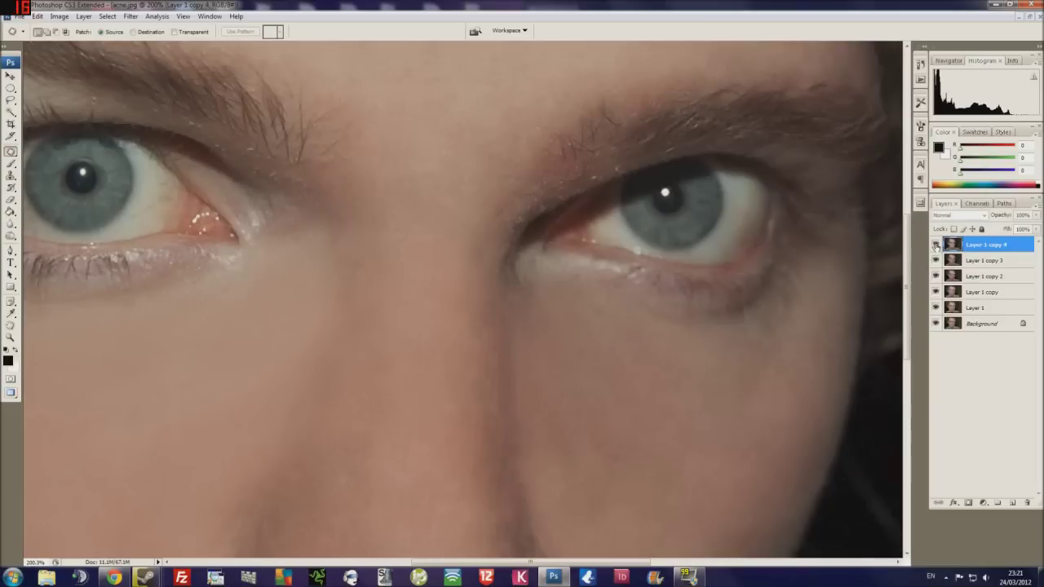
{"action": "left_click", "coordinate": [936, 245]}
Step: With the Clone Stamp tool, frame the nose and mouth on Layer 1 copy 4
{"action": "key", "text": "s"}
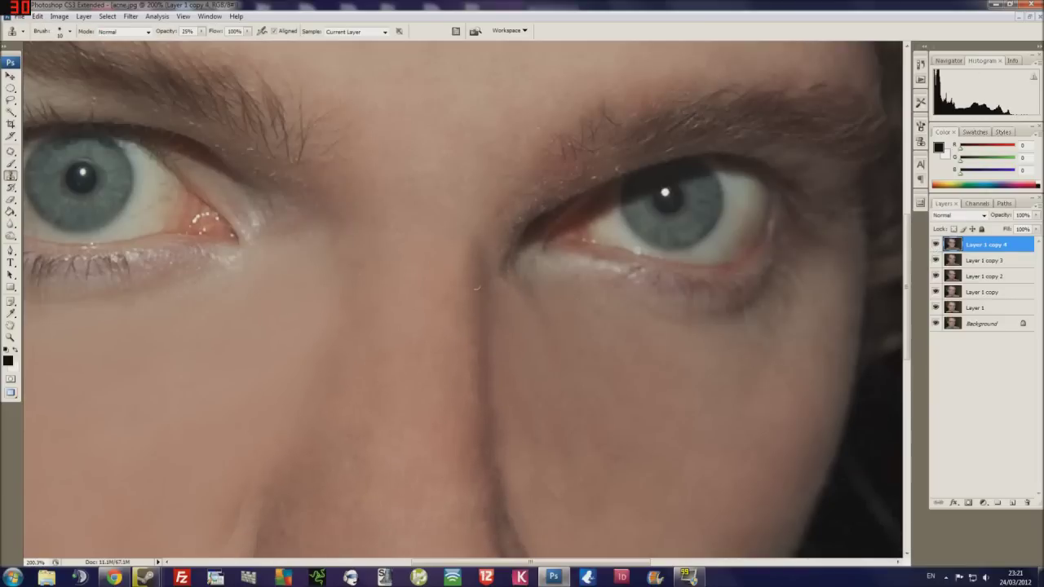
{"action": "left_click_drag", "start_coordinate": [477, 287], "coordinate": [559, 81]}
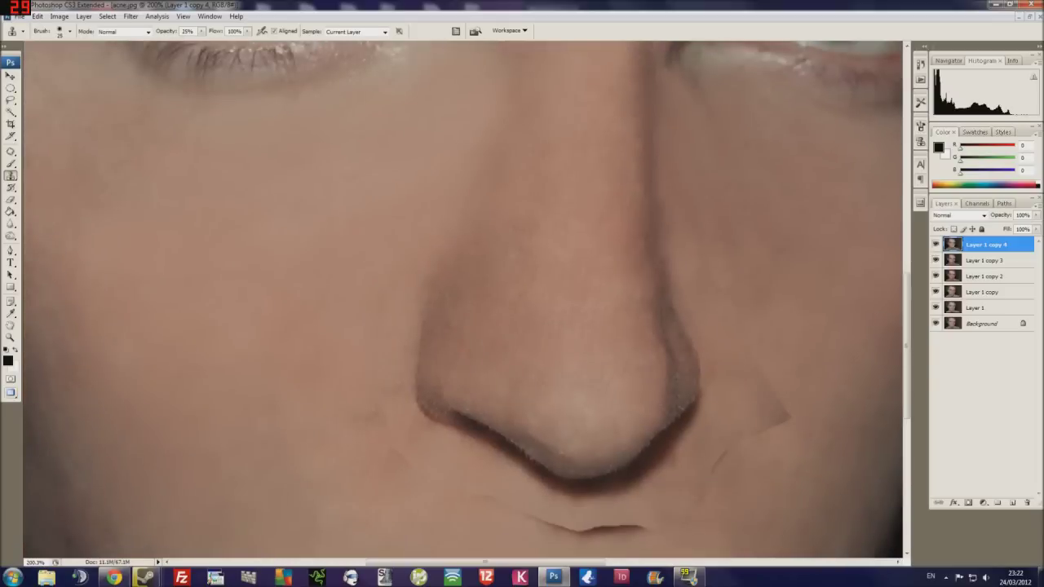
{"action": "left_click_drag", "start_coordinate": [418, 426], "coordinate": [438, 296]}
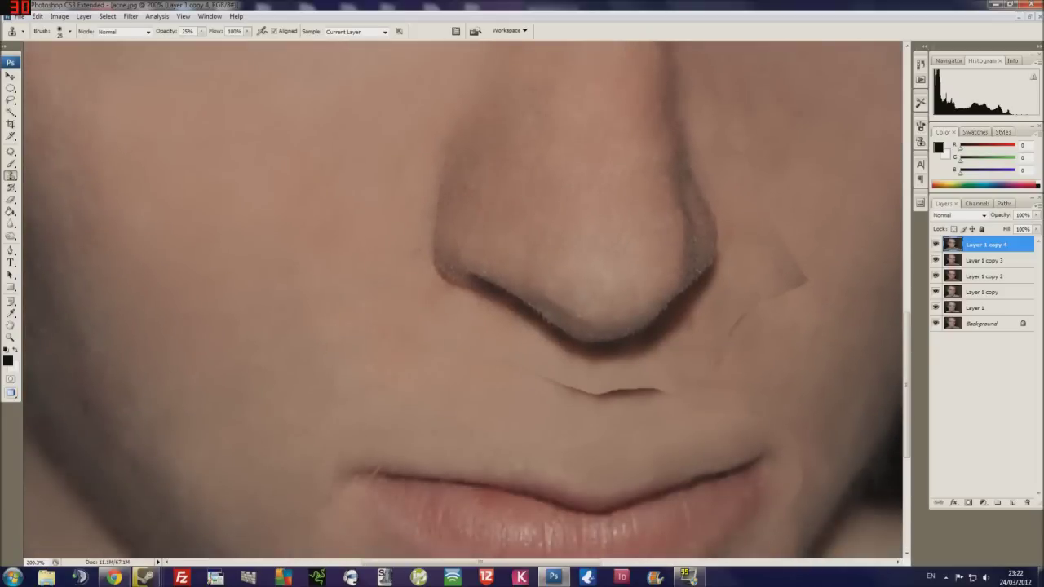
{"action": "left_click_drag", "start_coordinate": [501, 397], "coordinate": [448, 347]}
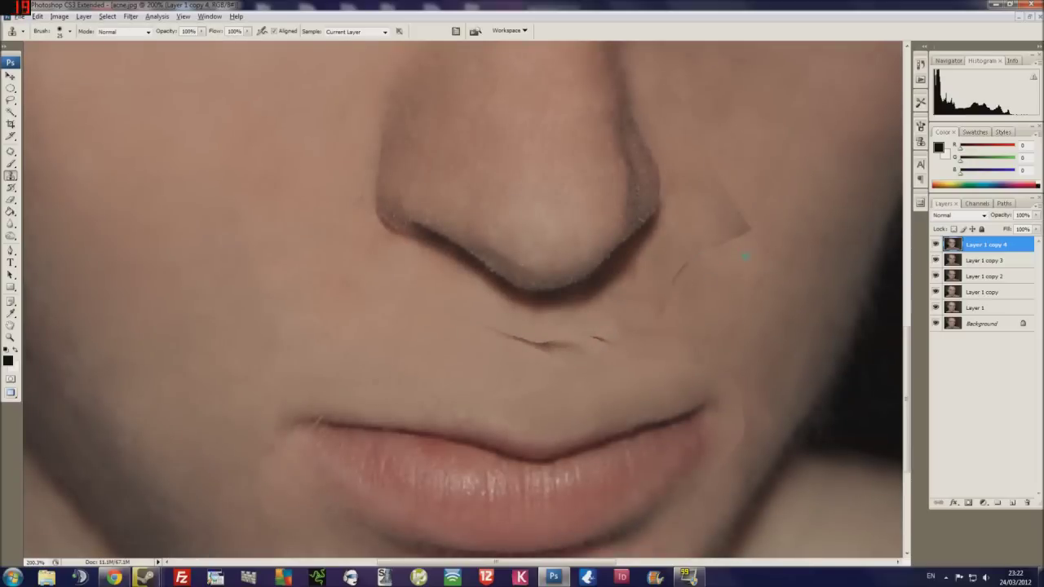
{"action": "left_click_drag", "start_coordinate": [746, 257], "coordinate": [748, 237]}
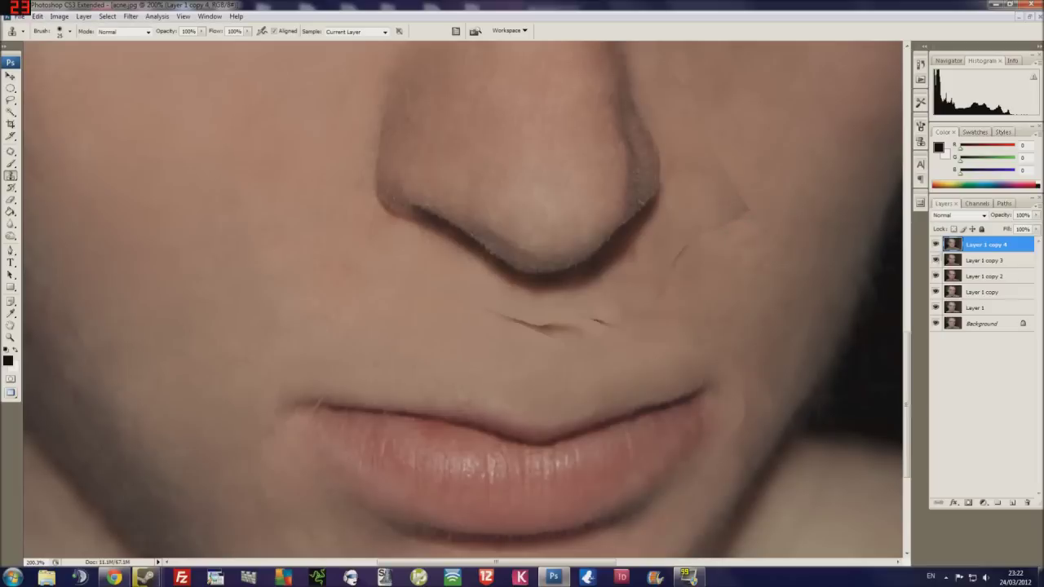
{"action": "left_click", "coordinate": [975, 261]}
Step: Patch the marks beside and below the lip with clean skin
{"action": "left_click_drag", "start_coordinate": [737, 209], "coordinate": [717, 307]}
{"action": "key", "text": "j"}
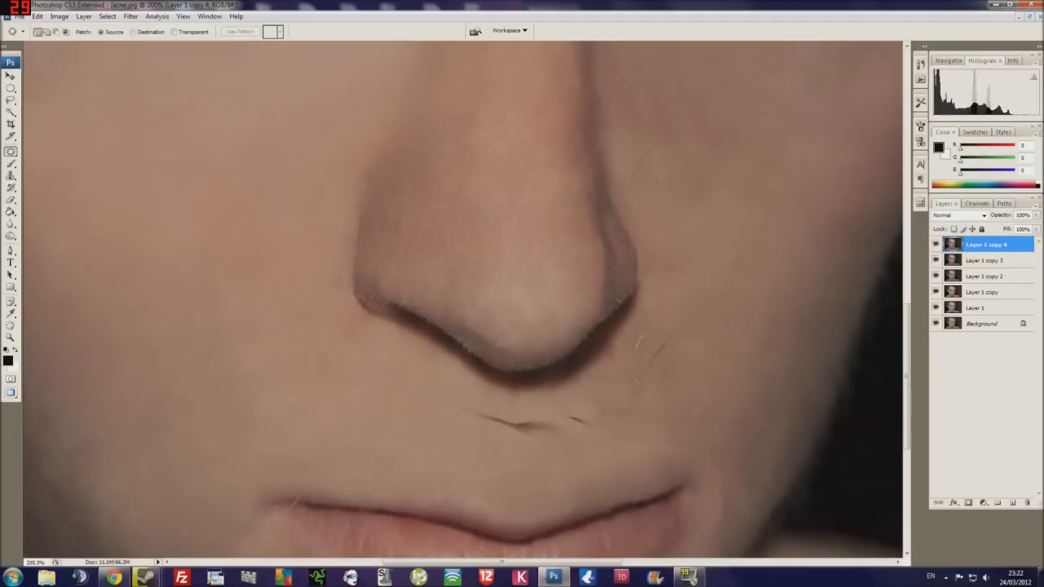
{"action": "mouse_move", "coordinate": [489, 408]}
{"action": "left_mouse_down"}
{"action": "mouse_move", "coordinate": [587, 257]}
{"action": "mouse_move", "coordinate": [555, 245]}
{"action": "mouse_move", "coordinate": [604, 315]}
{"action": "mouse_move", "coordinate": [558, 265]}
{"action": "left_mouse_up"}
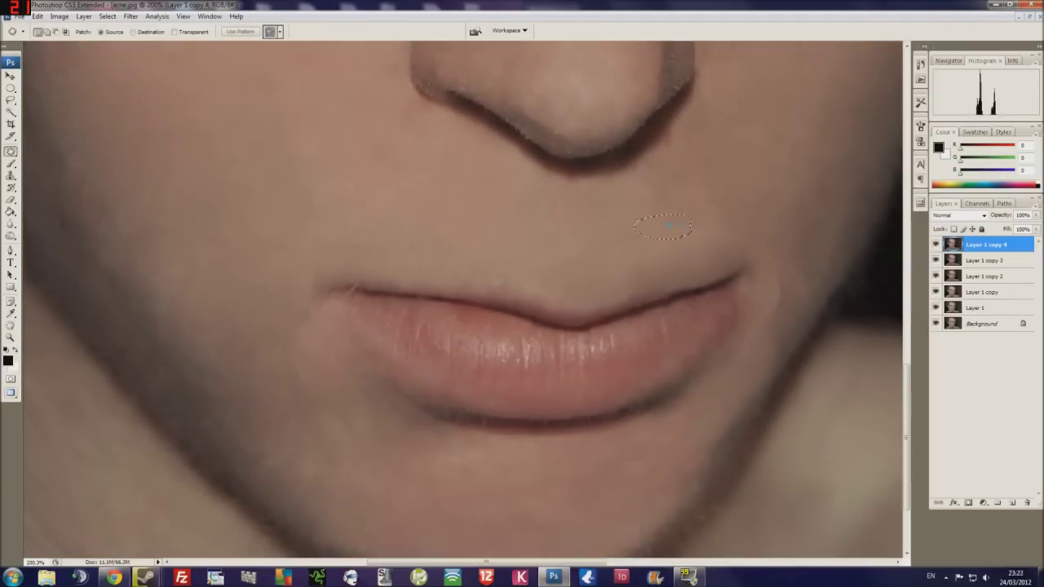
{"action": "mouse_move", "coordinate": [308, 283]}
{"action": "left_mouse_down"}
{"action": "mouse_move", "coordinate": [417, 292]}
{"action": "mouse_move", "coordinate": [429, 186]}
{"action": "left_mouse_up"}
{"action": "left_click_drag", "start_coordinate": [491, 282], "coordinate": [540, 323]}
{"action": "key", "text": "ctrl+d"}
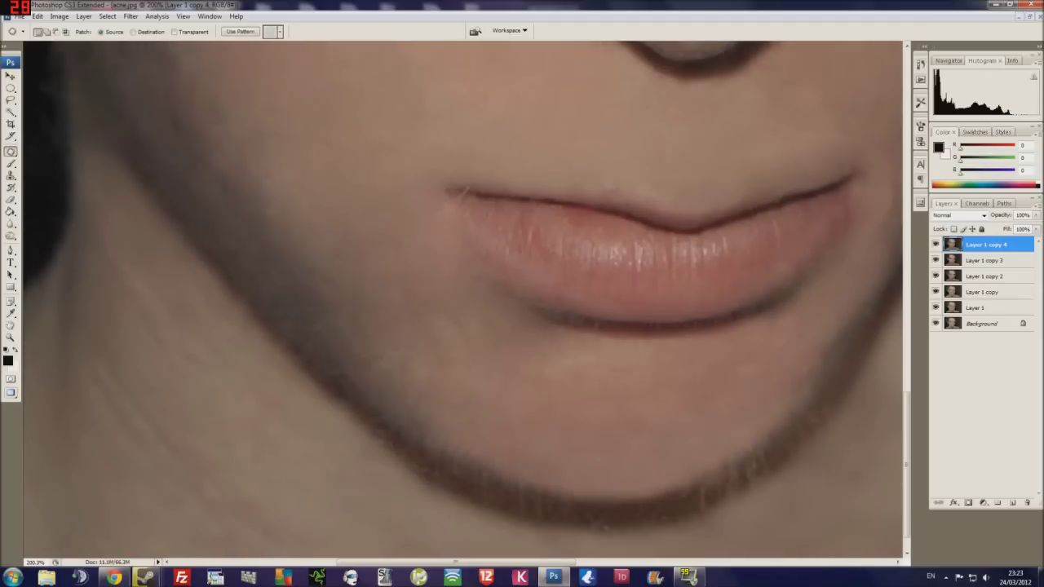
{"action": "left_click_drag", "start_coordinate": [456, 277], "coordinate": [400, 244]}
Step: Patch the blemish under the lower lip and the cheek beside the nose
{"action": "key", "text": "ctrl+plus"}
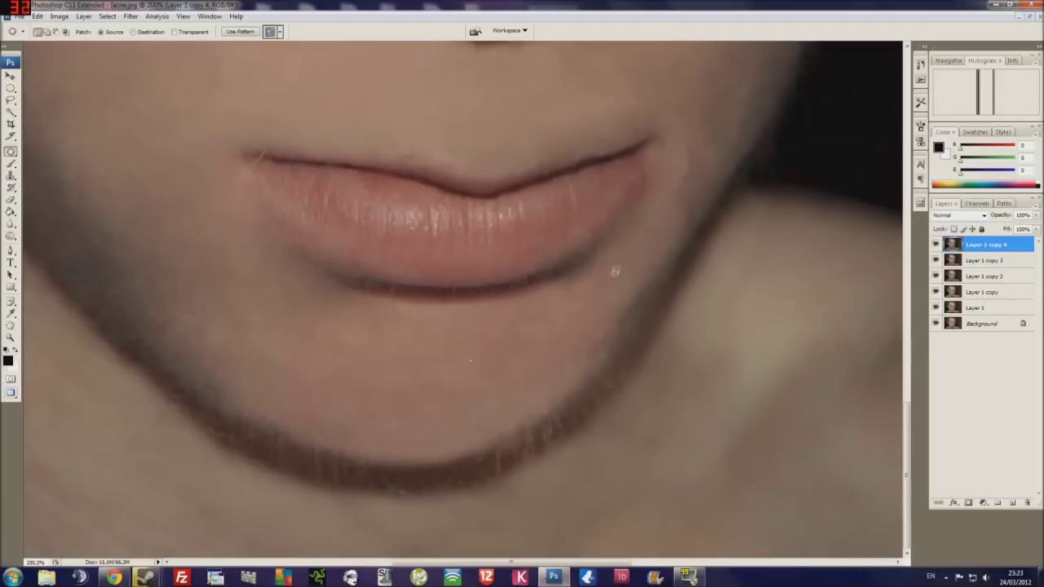
{"action": "left_click_drag", "start_coordinate": [577, 320], "coordinate": [571, 318]}
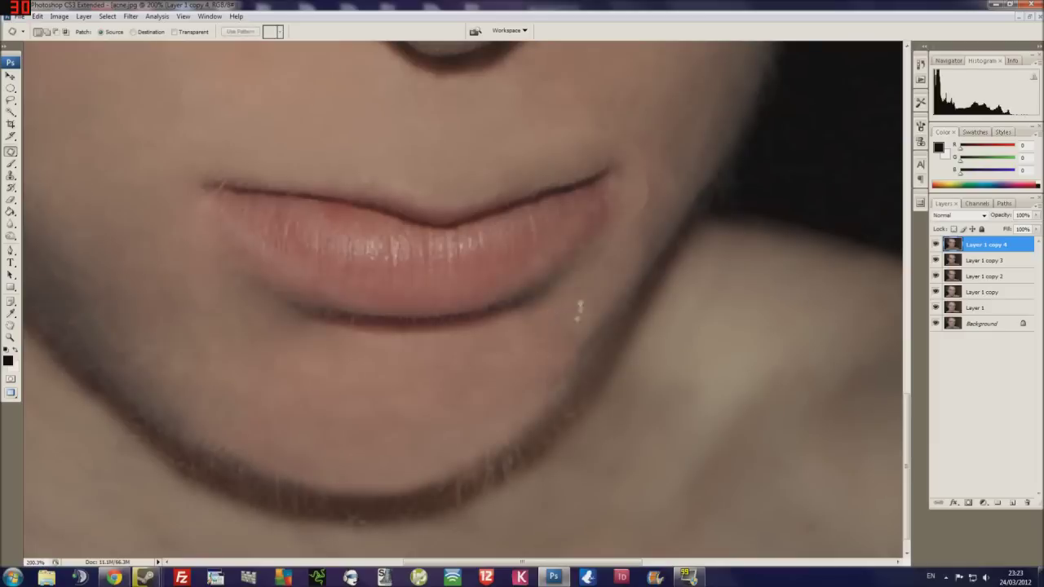
{"action": "left_click", "coordinate": [579, 306], "text": "alt"}
{"action": "left_click", "coordinate": [490, 294], "text": "alt"}
{"action": "left_click", "coordinate": [448, 277], "text": "alt"}
{"action": "key", "text": "alt+space"}
{"action": "scroll", "coordinate": [448, 277], "scroll_direction": "up", "scroll_amount": 5}
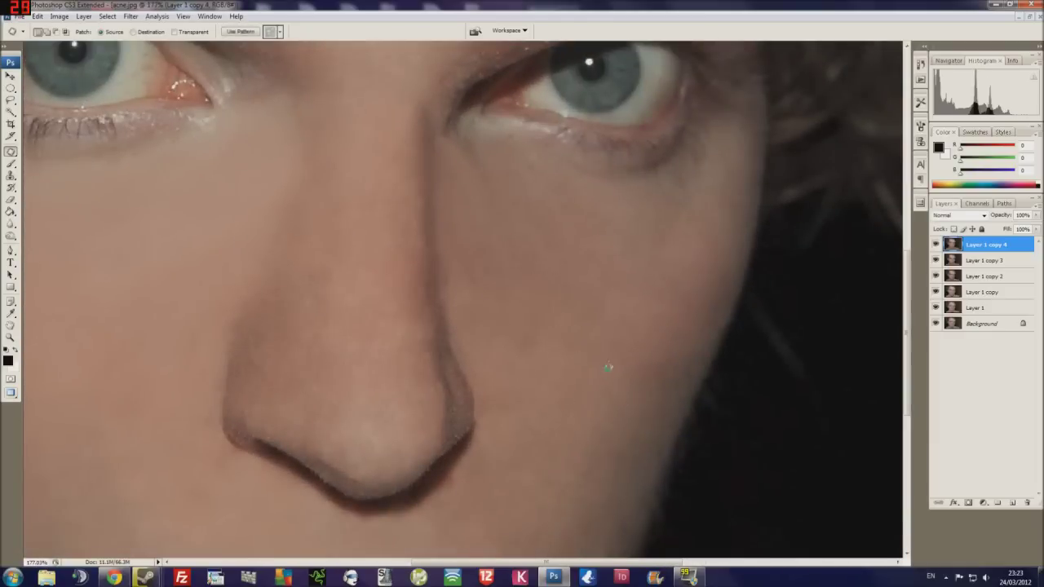
{"action": "left_click_drag", "start_coordinate": [522, 288], "coordinate": [528, 284]}
{"action": "key", "text": "ctrl+d"}
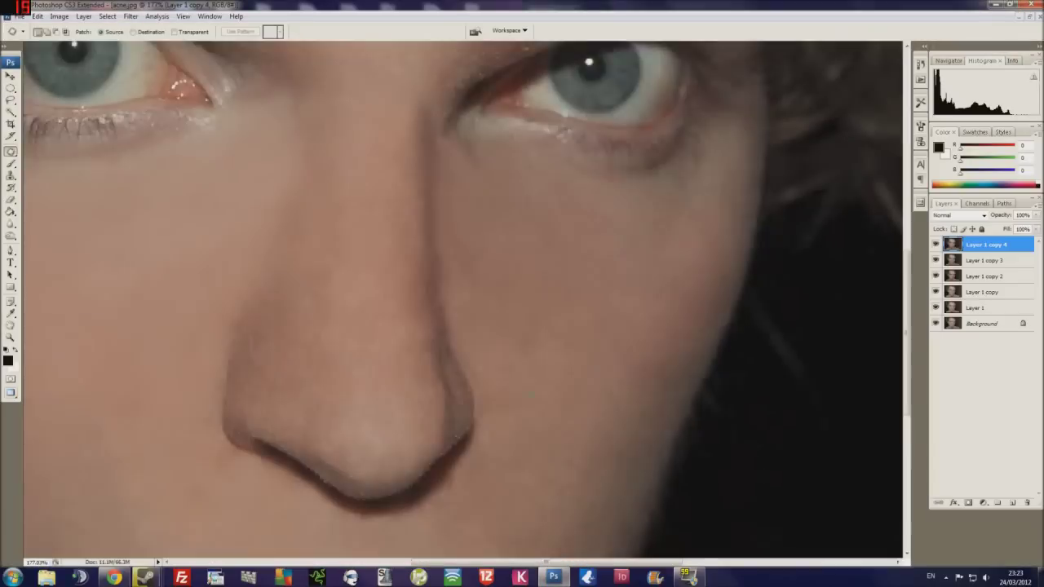
Step: Patch the spots left of the chin, near the chin and along the jawline, then fit the photo
{"action": "scroll", "coordinate": [494, 328], "scroll_direction": "down", "scroll_amount": 1}
{"action": "scroll", "coordinate": [493, 328], "scroll_direction": "down", "scroll_amount": 4}
{"action": "scroll", "coordinate": [494, 328], "scroll_direction": "up", "scroll_amount": 1}
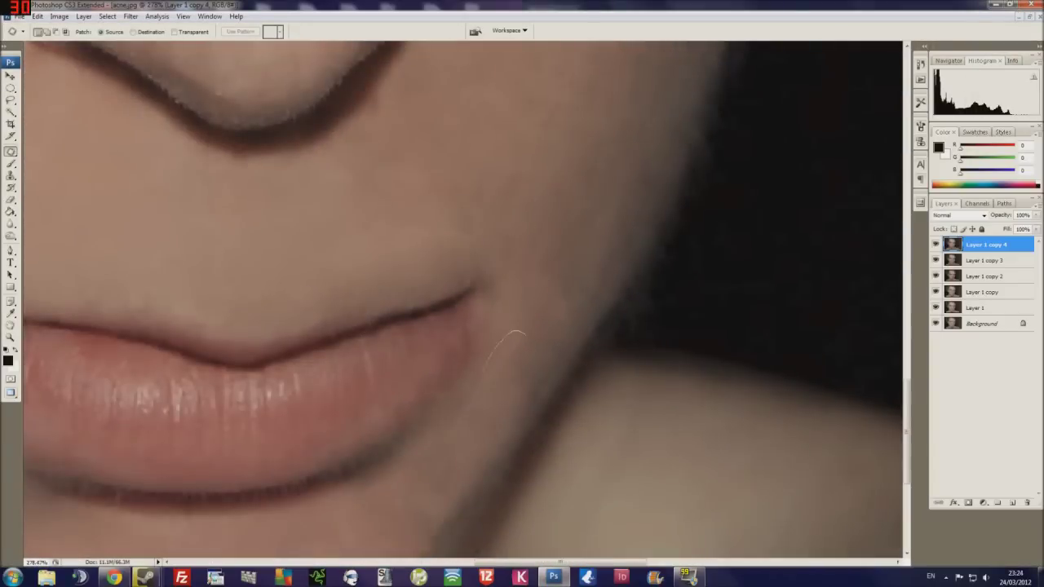
{"action": "scroll", "coordinate": [514, 200], "scroll_direction": "up", "scroll_amount": 1}
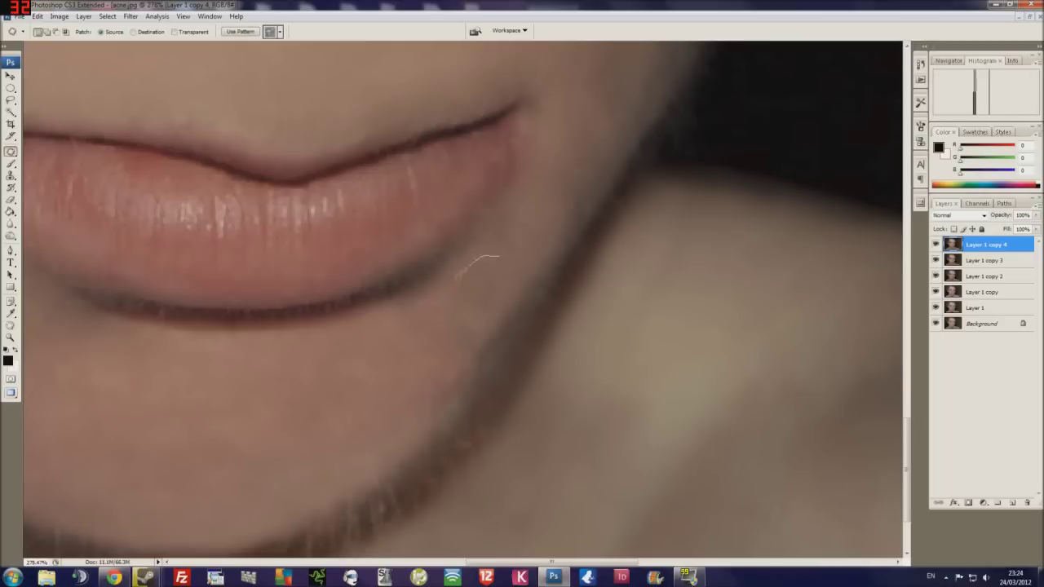
{"action": "left_click_drag", "start_coordinate": [465, 261], "coordinate": [534, 198]}
{"action": "left_click_drag", "start_coordinate": [102, 286], "coordinate": [130, 331]}
{"action": "left_click_drag", "start_coordinate": [327, 326], "coordinate": [510, 327]}
{"action": "left_click_drag", "start_coordinate": [603, 304], "coordinate": [608, 350]}
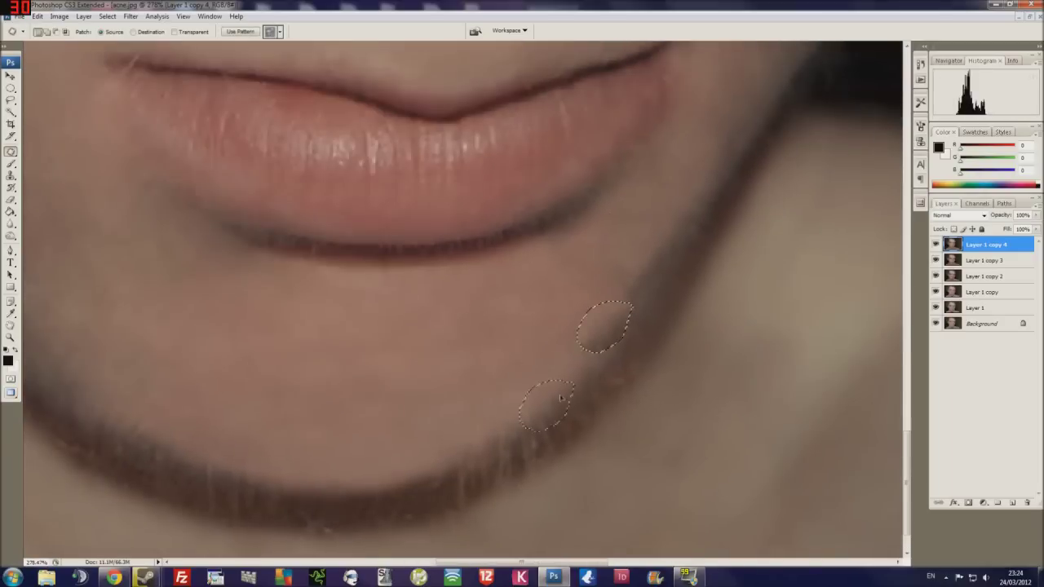
{"action": "key", "text": "ctrl+d"}
{"action": "left_click_drag", "start_coordinate": [92, 216], "coordinate": [374, 359]}
{"action": "key", "text": "ctrl+0"}
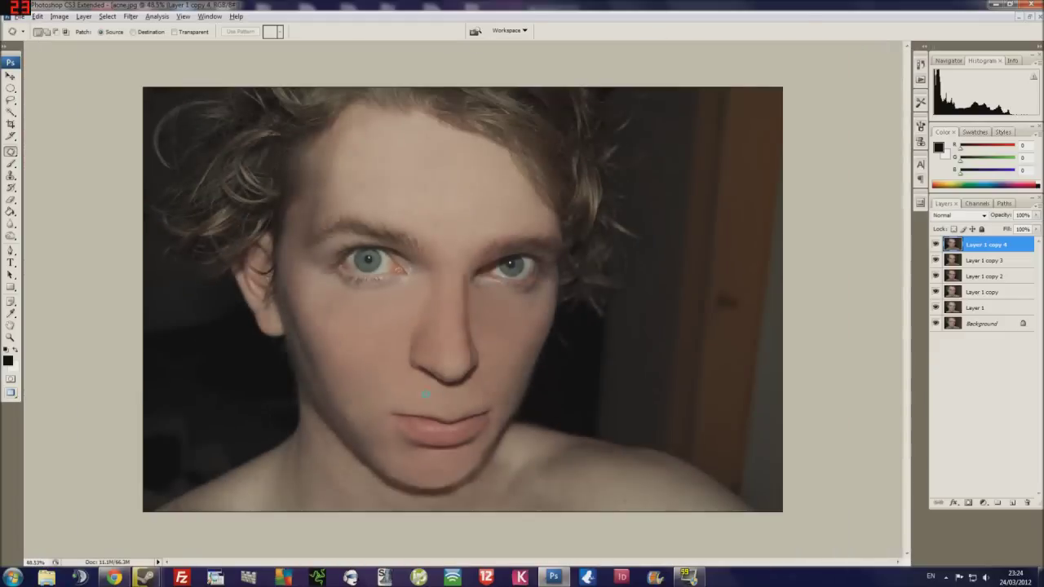
Step: Delete the Layer 1 copy 4 retouch after comparing it with Layer 1 copy 3
{"action": "left_click", "coordinate": [935, 245]}
{"action": "left_click", "coordinate": [935, 244]}
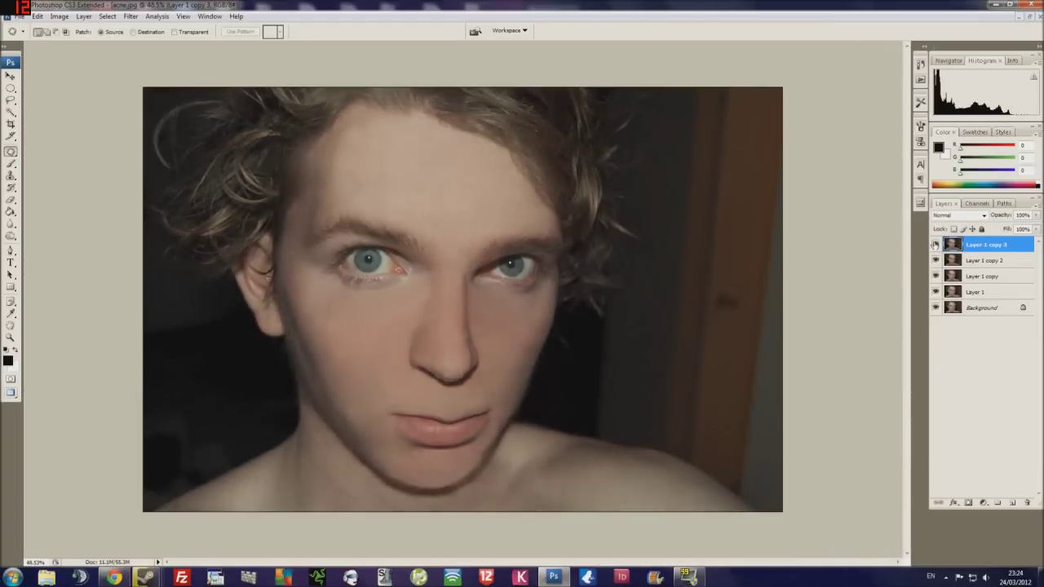
{"action": "key", "text": "Delete"}
{"action": "left_click", "coordinate": [936, 244]}
{"action": "left_click", "coordinate": [936, 245]}
Step: Duplicate the retouched layer and raise its Brightness/Contrast contrast to +10
{"action": "key", "text": "ctrl+j"}
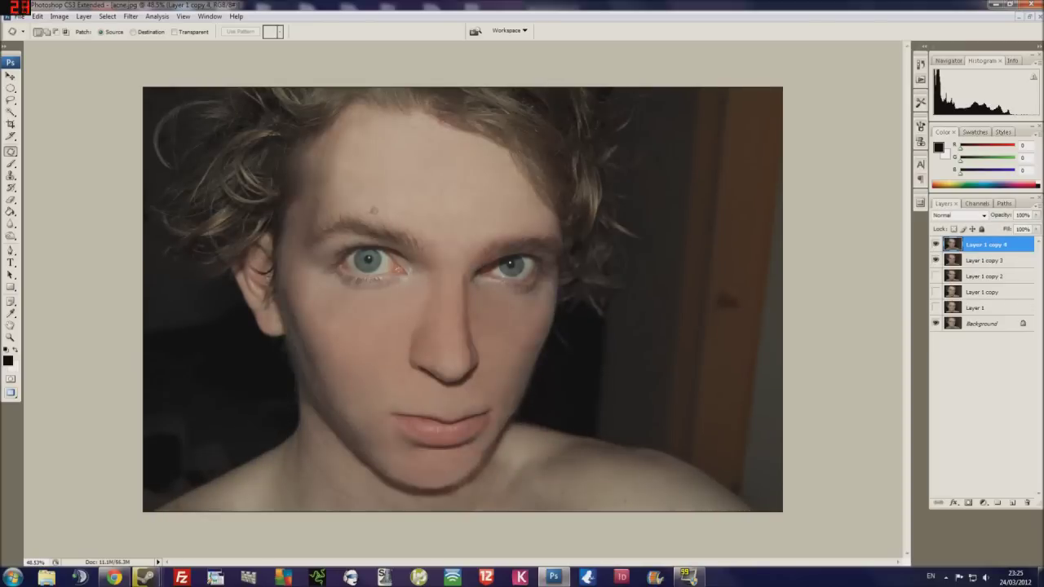
{"action": "left_click", "coordinate": [59, 16]}
{"action": "left_click", "coordinate": [337, 103]}
{"action": "key", "text": "Tab"}
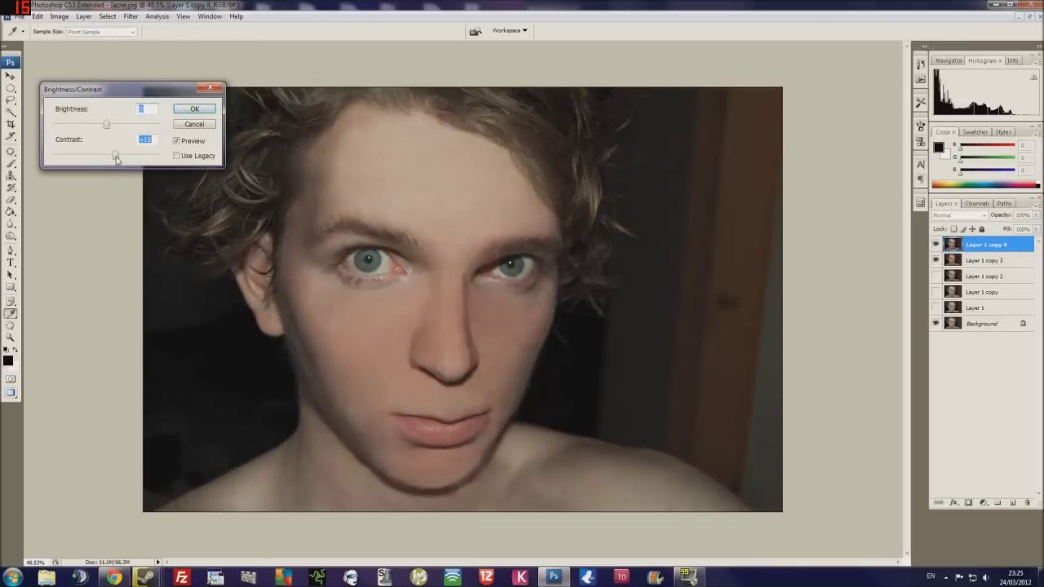
{"action": "key", "text": "Up"}
{"action": "key", "text": "Up"}
{"action": "key", "text": "Up"}
{"action": "left_click", "coordinate": [194, 108]}
Step: Apply Selective Color with the Blacks range's black raised by 3%
{"action": "left_click", "coordinate": [59, 16]}
{"action": "left_click", "coordinate": [220, 173]}
{"action": "left_click", "coordinate": [726, 166]}
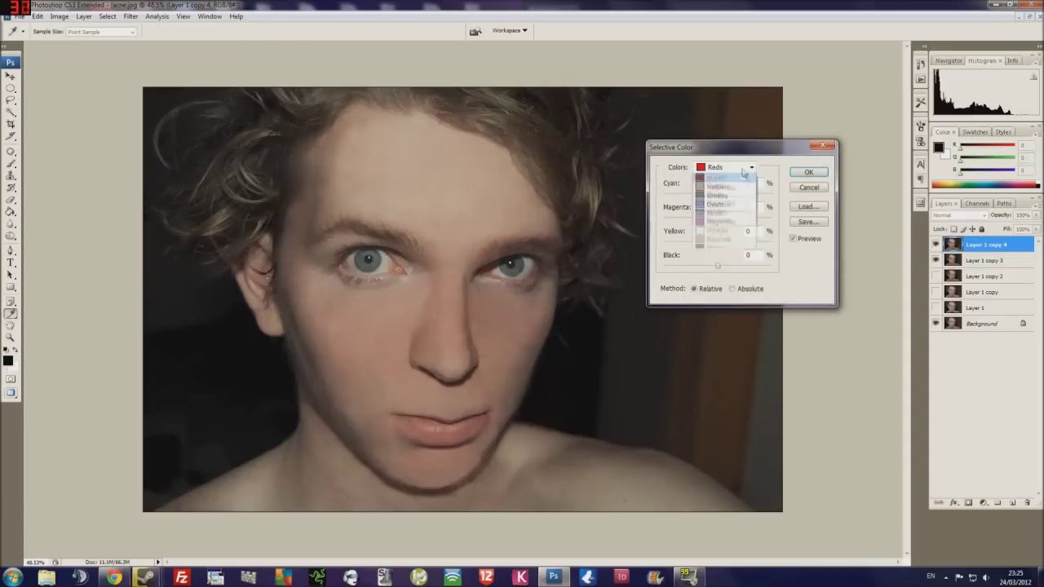
{"action": "left_click", "coordinate": [718, 220]}
{"action": "left_click", "coordinate": [792, 239]}
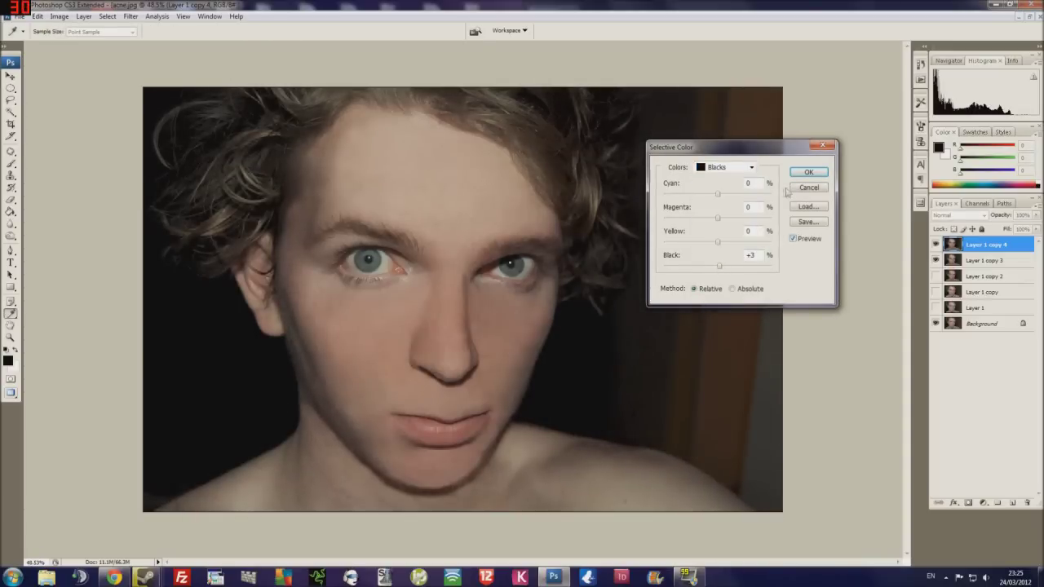
{"action": "key", "text": "Return"}
Step: Toggle the adjusted top layer's visibility to compare it with the original
{"action": "key", "text": "j"}
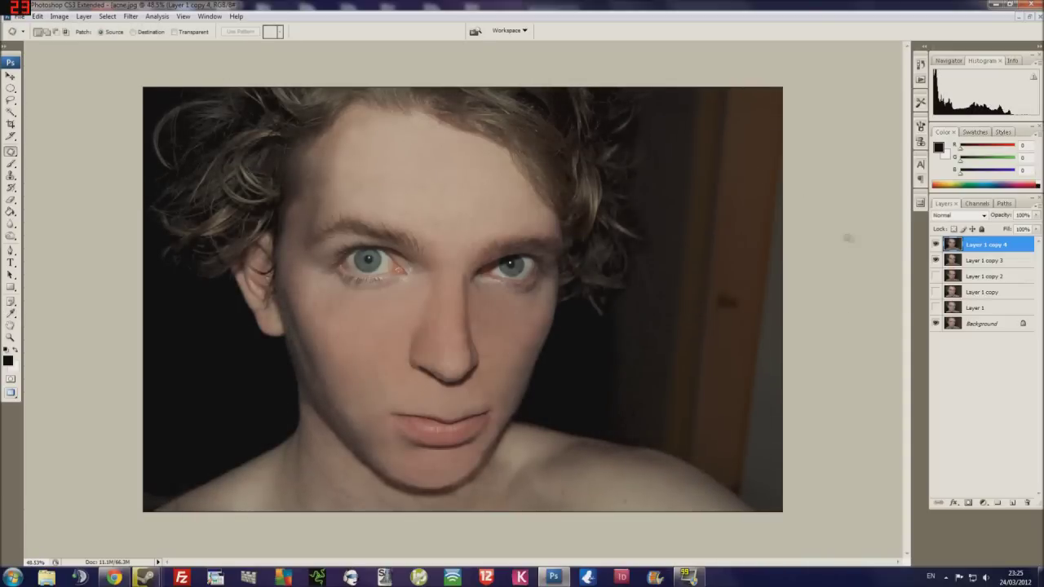
{"action": "left_click", "coordinate": [936, 244]}
{"action": "left_click", "coordinate": [936, 244]}
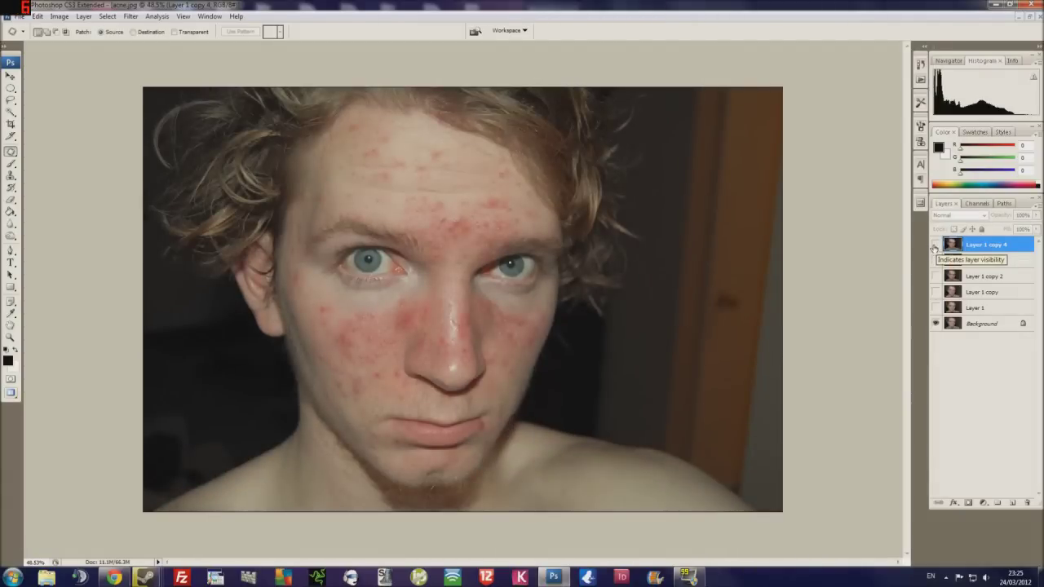
{"action": "left_click", "coordinate": [935, 244]}
{"action": "left_click", "coordinate": [935, 244]}
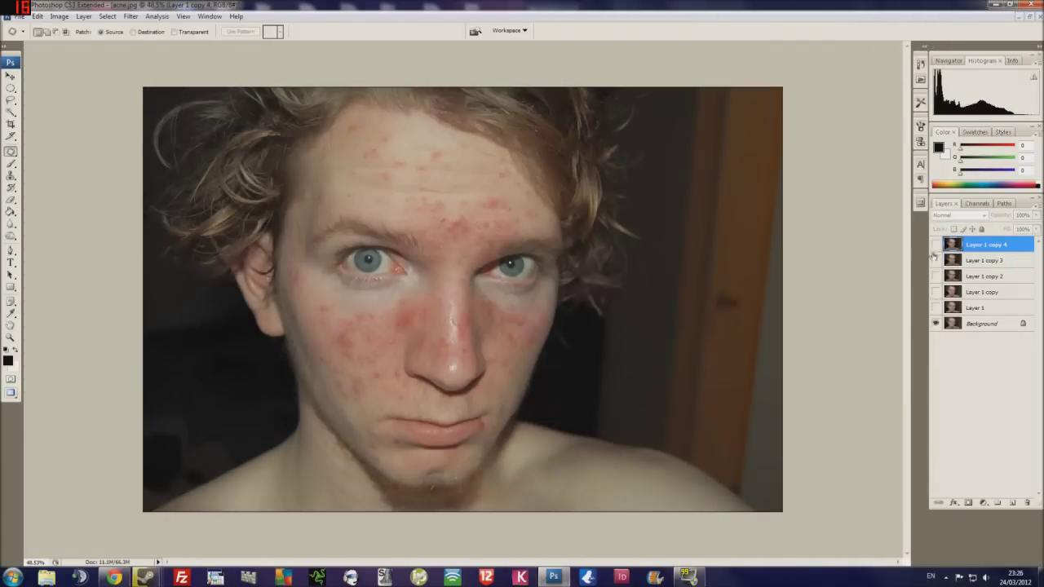
{"action": "left_click", "coordinate": [935, 245]}
{"action": "left_click", "coordinate": [59, 16]}
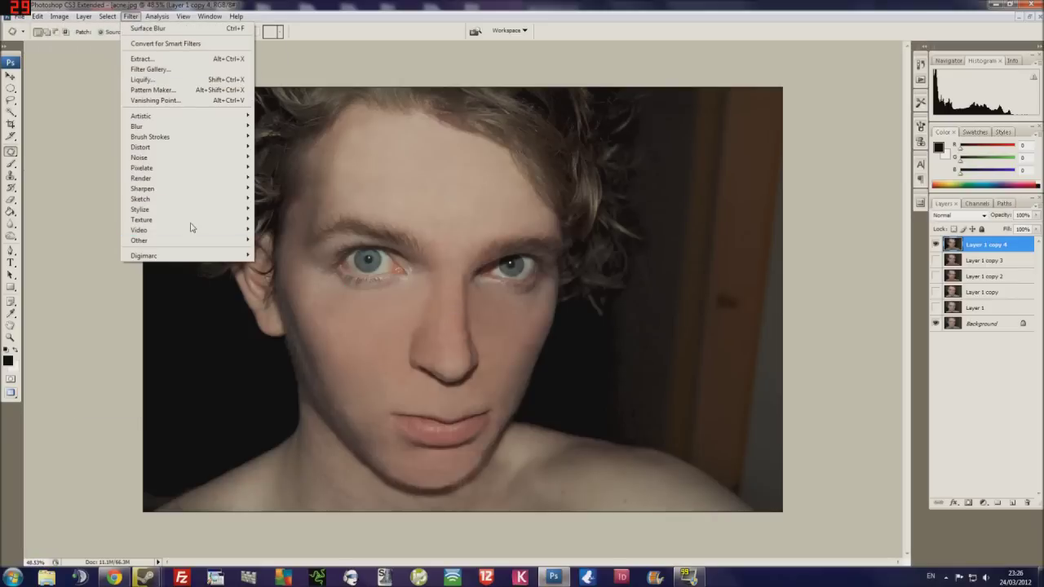
Step: Apply a Lighting Effects spotlight reshaped over the face
{"action": "left_click", "coordinate": [291, 221]}
{"action": "mouse_move", "coordinate": [479, 234]}
{"action": "left_mouse_down"}
{"action": "mouse_move", "coordinate": [487, 210]}
{"action": "mouse_move", "coordinate": [454, 248]}
{"action": "left_mouse_up"}
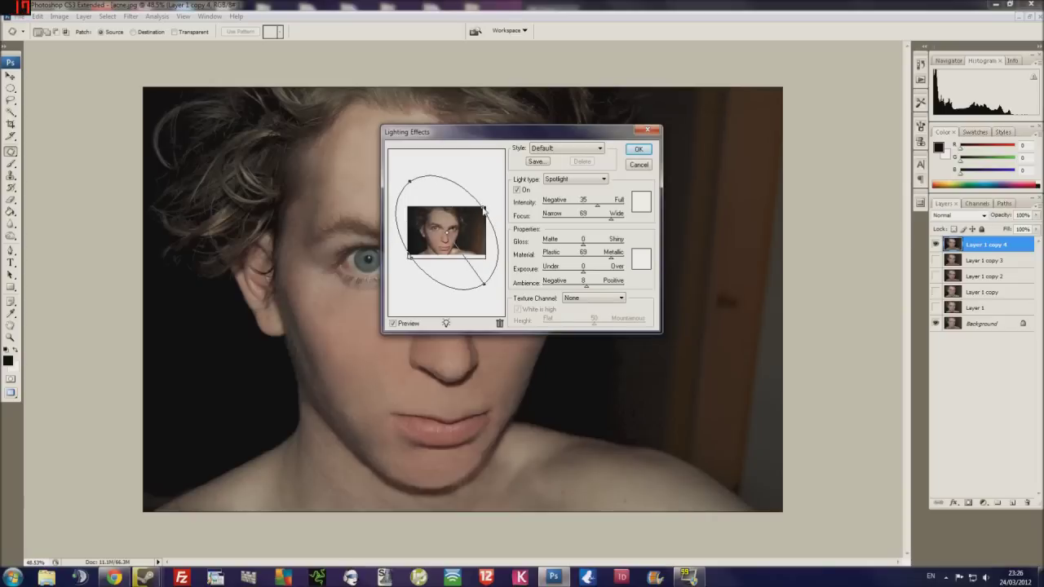
{"action": "left_click", "coordinate": [637, 151]}
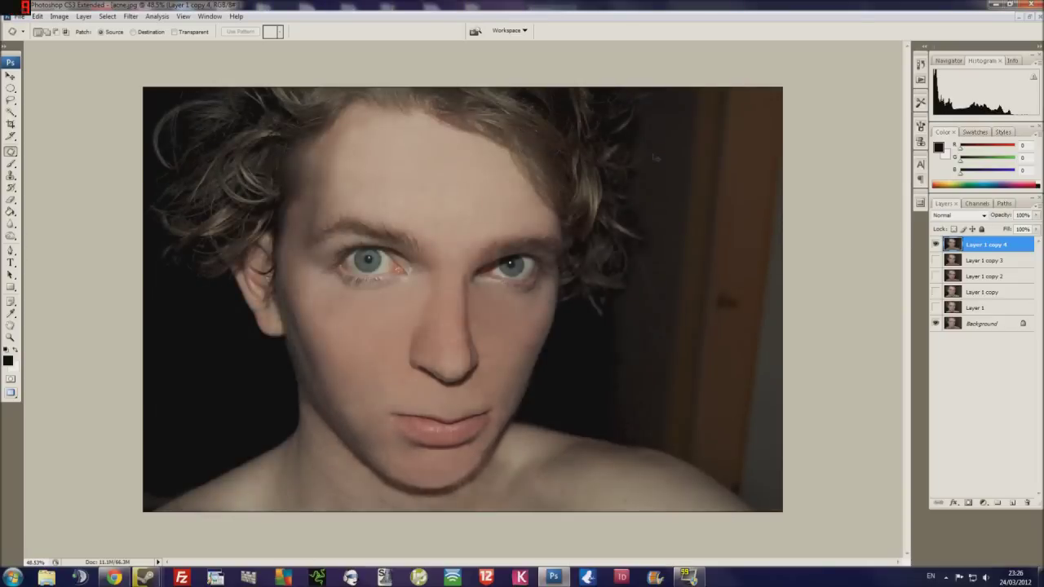
Step: Delete the top layer copy and fit the whole photo in view
{"action": "key", "text": "Delete"}
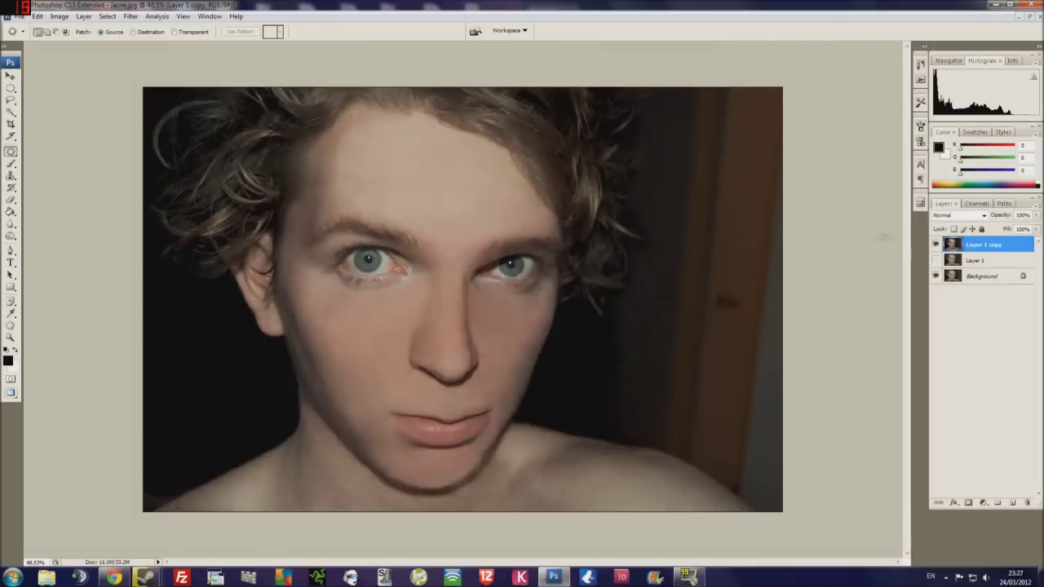
{"action": "key", "text": "ctrl+plus"}
{"action": "key", "text": "ctrl+minus"}
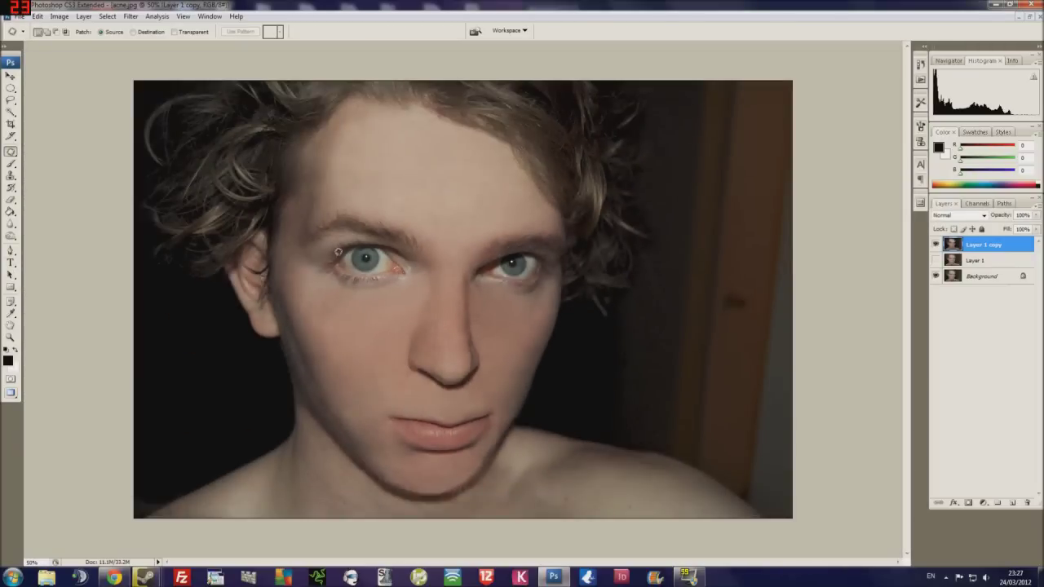
{"action": "scroll", "coordinate": [338, 252], "scroll_direction": "up", "scroll_amount": 2}
Step: Lasso the left eye and brow area and resize it with Free Transform
{"action": "left_click", "coordinate": [11, 99]}
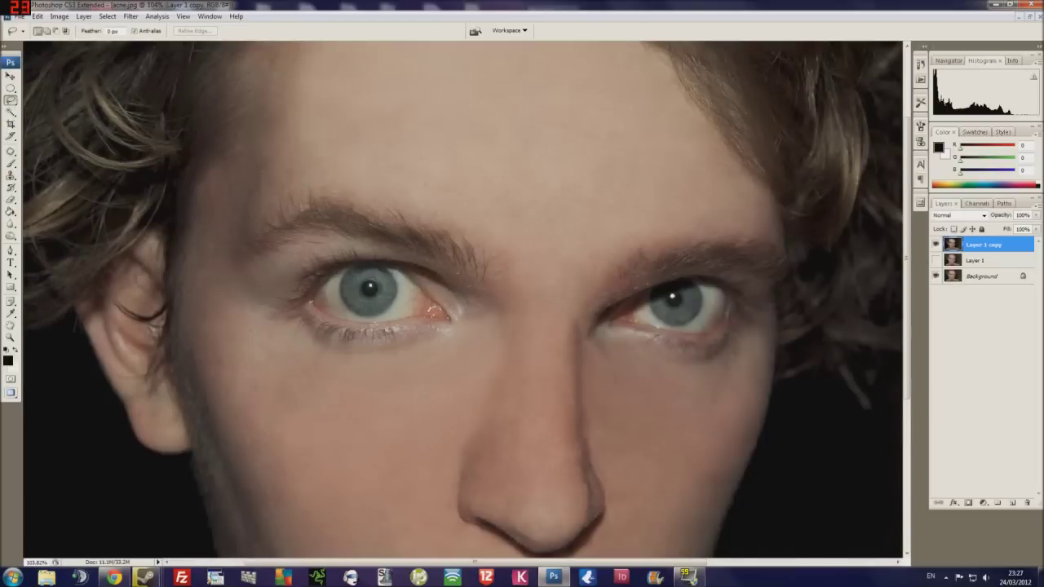
{"action": "left_click_drag", "start_coordinate": [314, 176], "coordinate": [470, 211]}
{"action": "key", "text": "ctrl+0"}
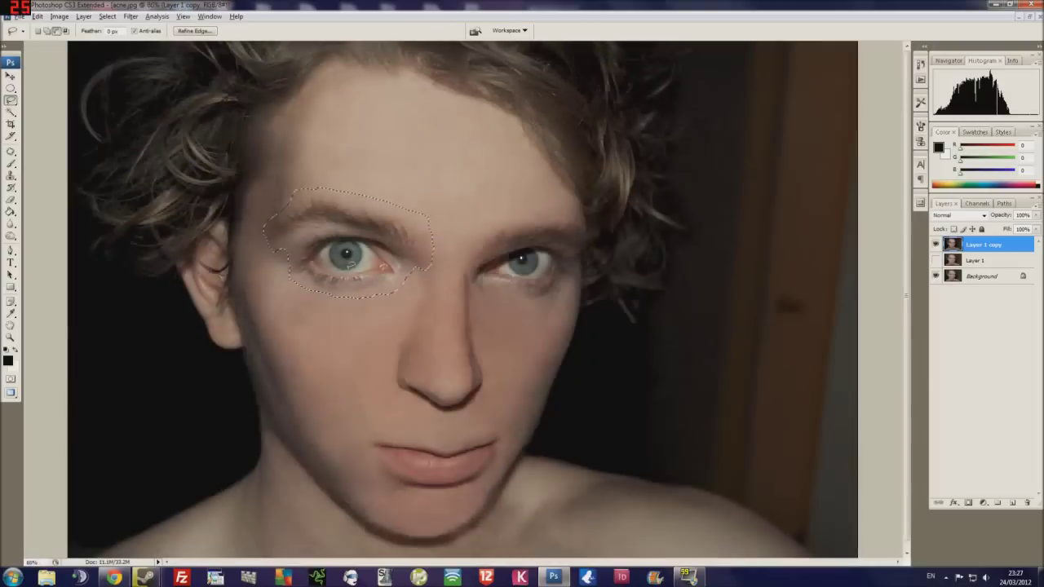
{"action": "key", "text": "ctrl+t"}
{"action": "left_click_drag", "start_coordinate": [269, 187], "coordinate": [277, 197]}
{"action": "key", "text": "Return"}
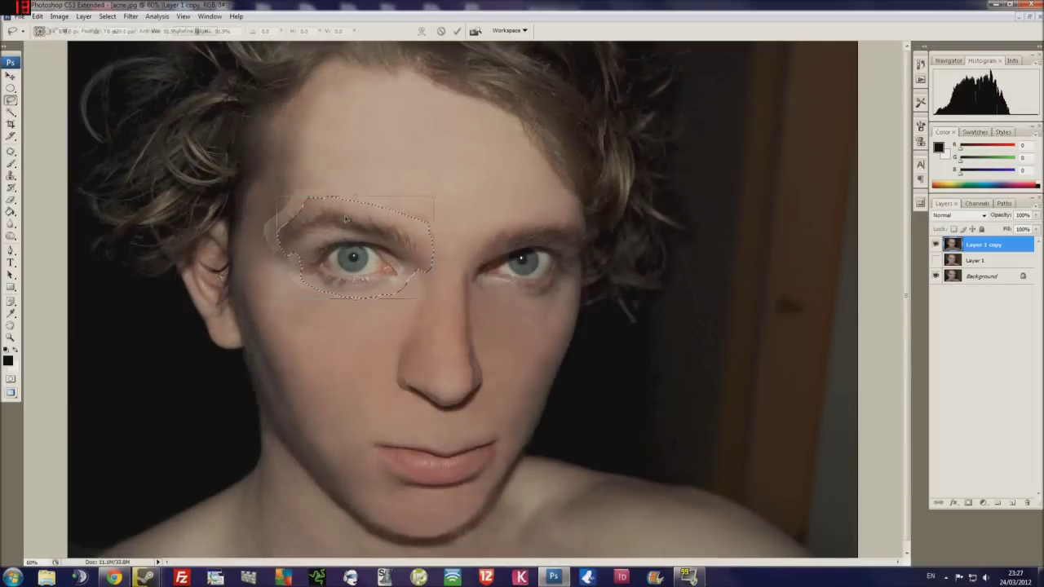
Step: Zoom in on the left eye and clone over the red marks above it
{"action": "key", "text": "z"}
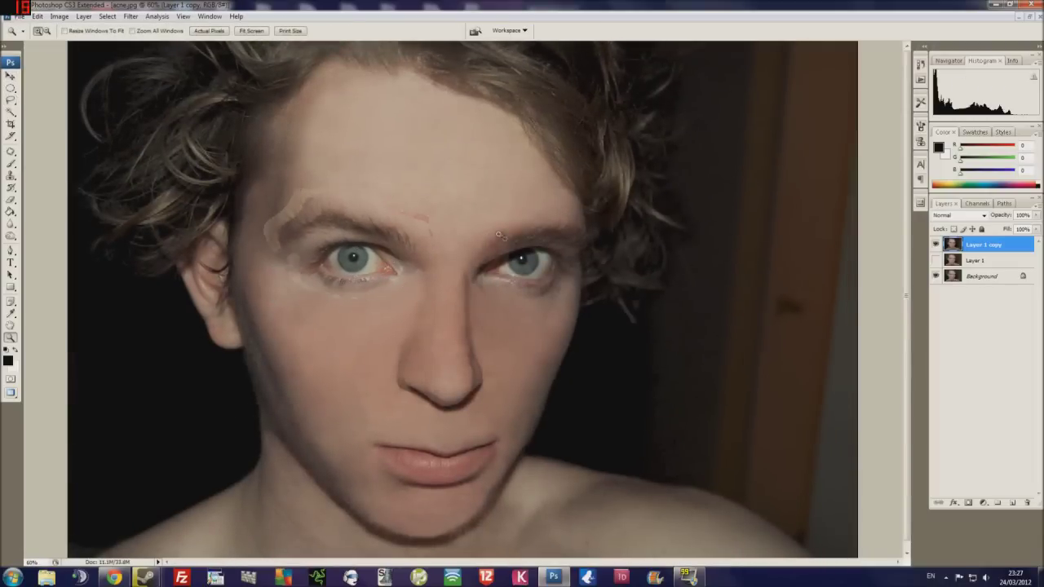
{"action": "left_click", "coordinate": [974, 260]}
{"action": "left_click_drag", "start_coordinate": [224, 184], "coordinate": [539, 370]}
{"action": "left_click_drag", "start_coordinate": [522, 294], "coordinate": [452, 336]}
{"action": "key", "text": "s"}
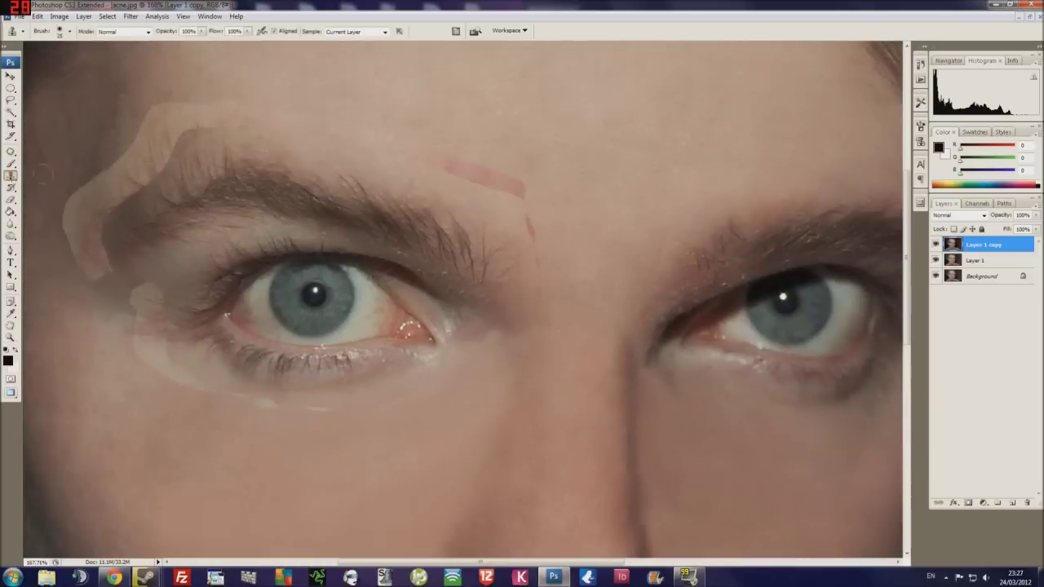
{"action": "left_click_drag", "start_coordinate": [481, 171], "coordinate": [522, 192]}
Step: Patch the red spot above the brow with clean skin
{"action": "key", "text": "j"}
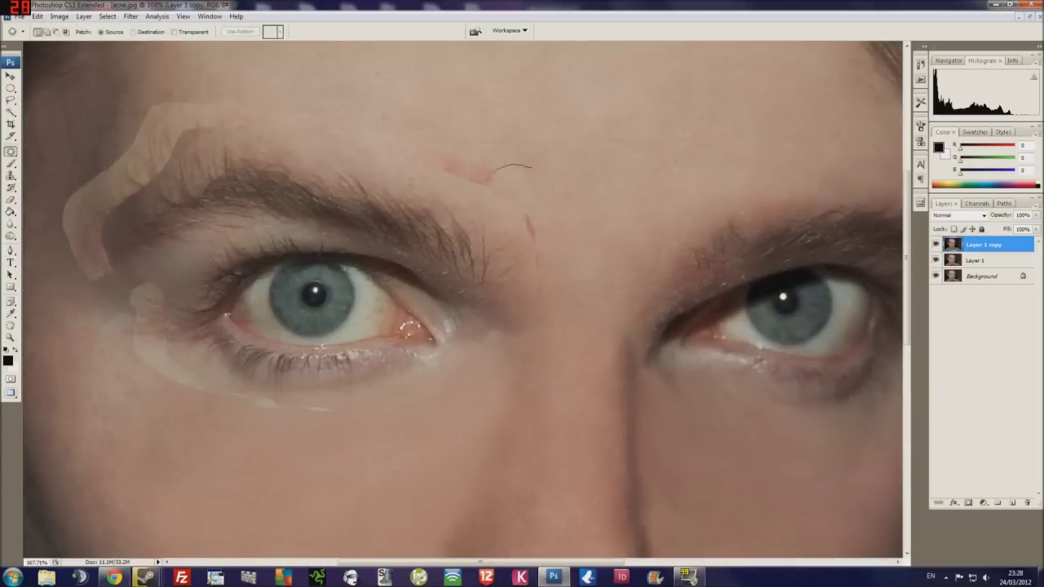
{"action": "left_click_drag", "start_coordinate": [522, 245], "coordinate": [569, 320]}
{"action": "left_click_drag", "start_coordinate": [569, 250], "coordinate": [563, 253]}
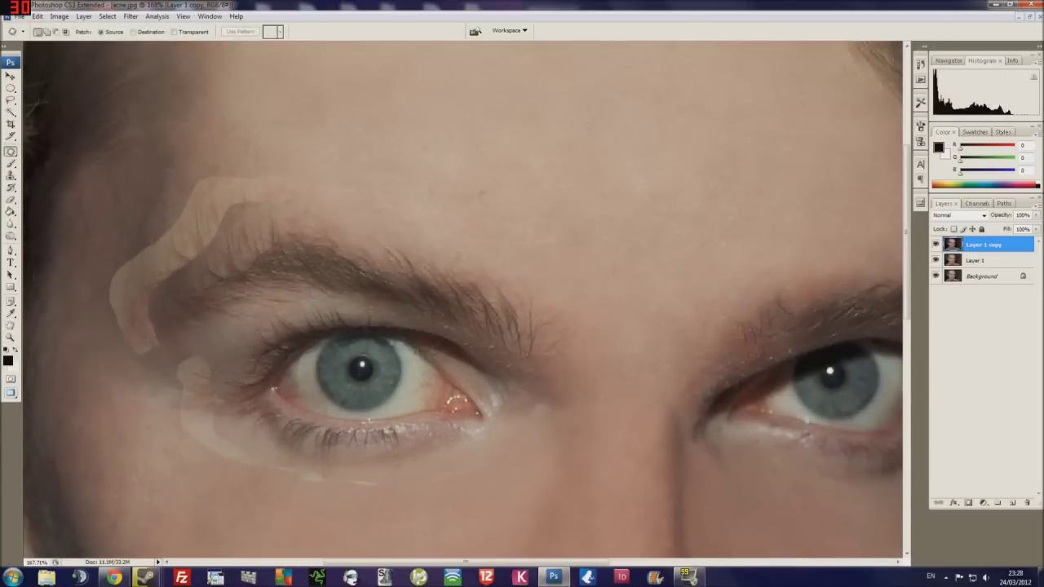
{"action": "left_click_drag", "start_coordinate": [639, 222], "coordinate": [770, 269]}
Step: Patch the seams beside and below the eye and along the brow edge, then zoom out
{"action": "mouse_move", "coordinate": [318, 245]}
{"action": "left_mouse_down"}
{"action": "mouse_move", "coordinate": [372, 212]}
{"action": "mouse_move", "coordinate": [354, 262]}
{"action": "left_mouse_up"}
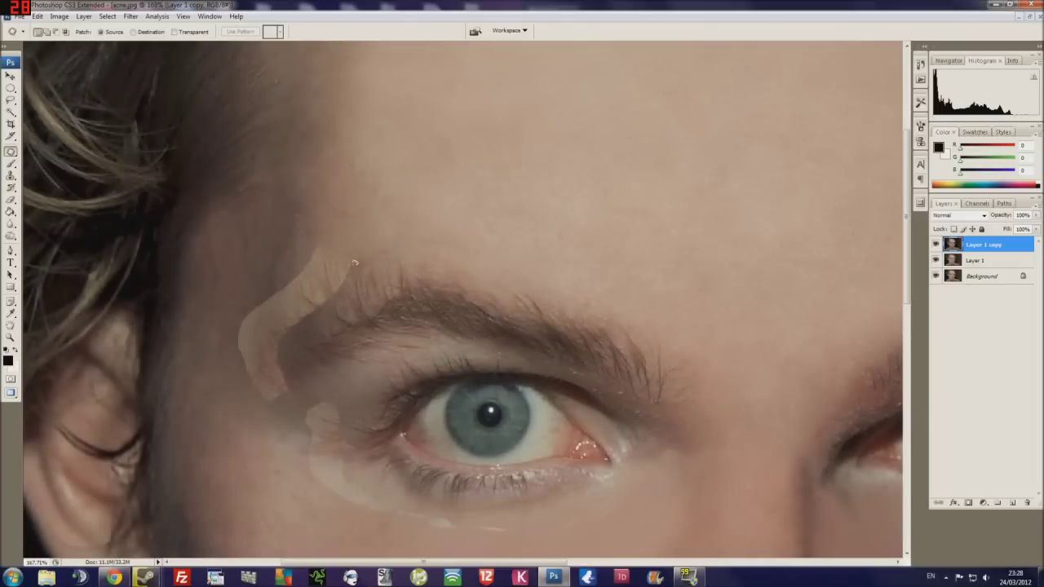
{"action": "scroll", "coordinate": [354, 263], "scroll_direction": "up", "scroll_amount": 3}
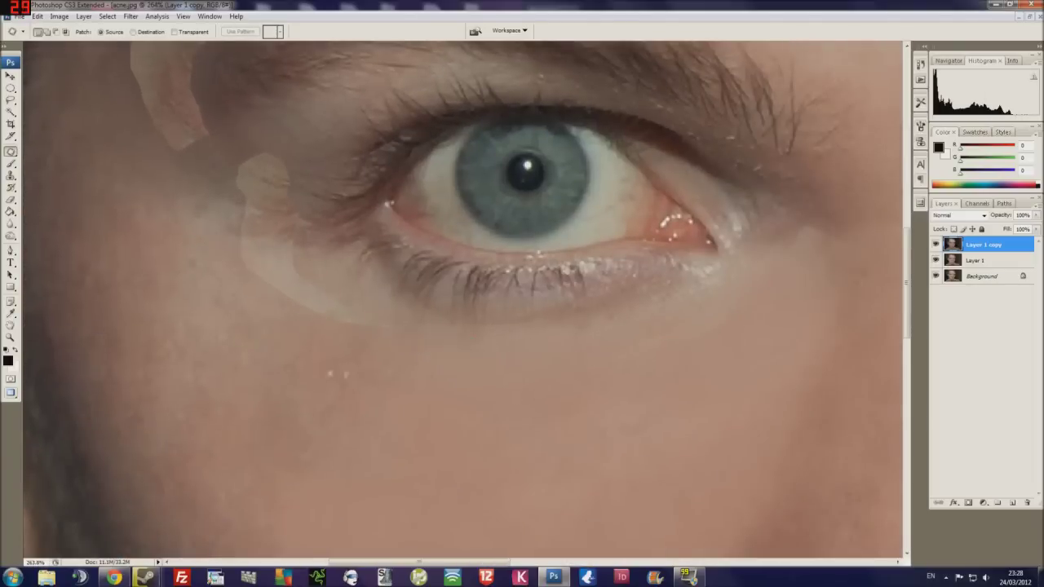
{"action": "mouse_move", "coordinate": [465, 371]}
{"action": "left_mouse_down"}
{"action": "mouse_move", "coordinate": [409, 436]}
{"action": "mouse_move", "coordinate": [490, 509]}
{"action": "left_mouse_up"}
{"action": "left_click_drag", "start_coordinate": [457, 326], "coordinate": [332, 331]}
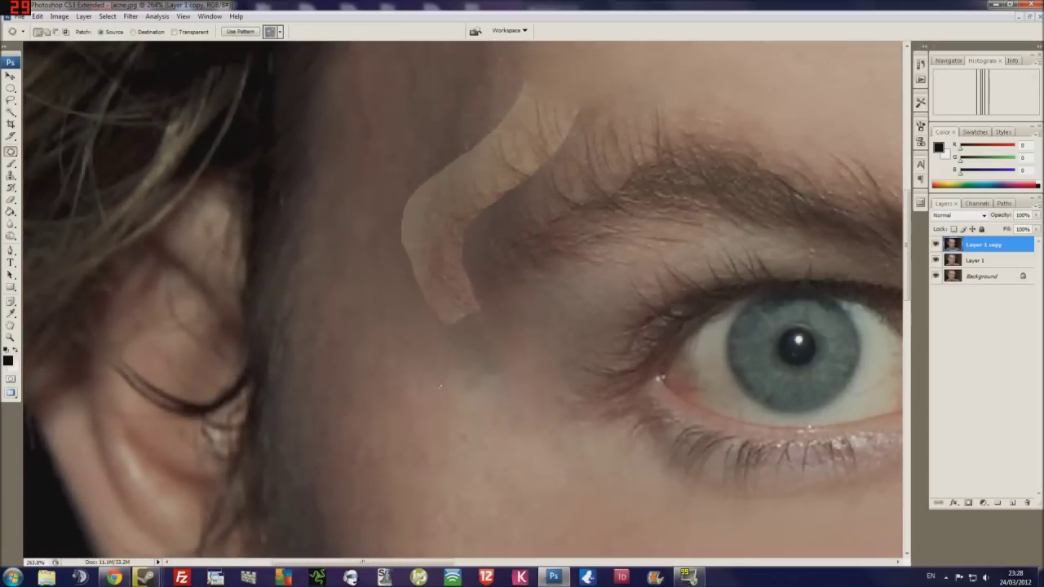
{"action": "mouse_move", "coordinate": [489, 310]}
{"action": "left_mouse_down"}
{"action": "mouse_move", "coordinate": [560, 159]}
{"action": "mouse_move", "coordinate": [489, 310]}
{"action": "mouse_move", "coordinate": [432, 260]}
{"action": "left_mouse_up"}
{"action": "key", "text": "ctrl+d"}
{"action": "key", "text": "ctrl+d"}
{"action": "scroll", "coordinate": [477, 210], "scroll_direction": "up", "scroll_amount": 3}
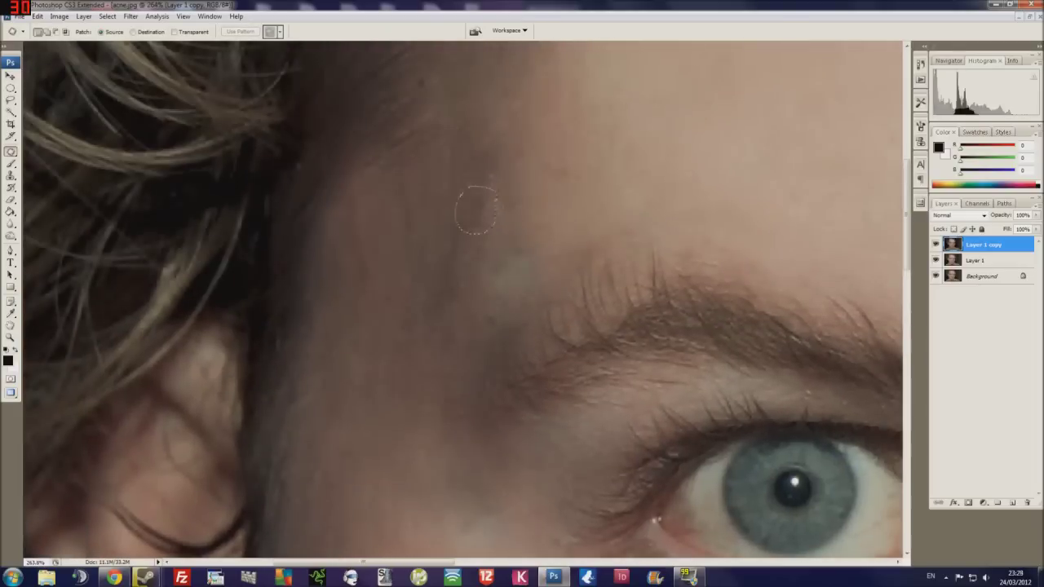
{"action": "scroll", "coordinate": [534, 231], "scroll_direction": "down", "scroll_amount": 2}
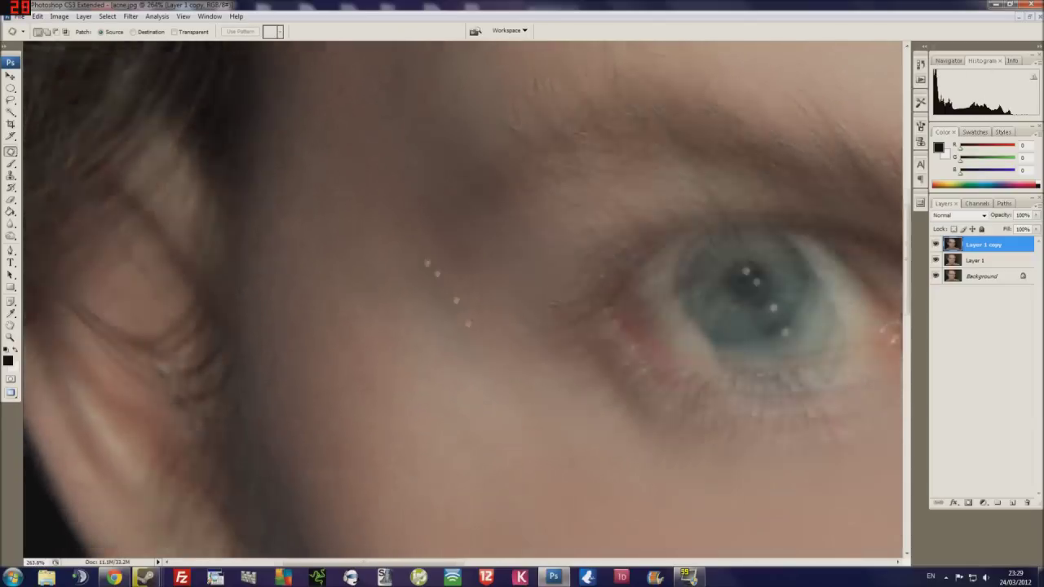
{"action": "key", "text": "ctrl+minus"}
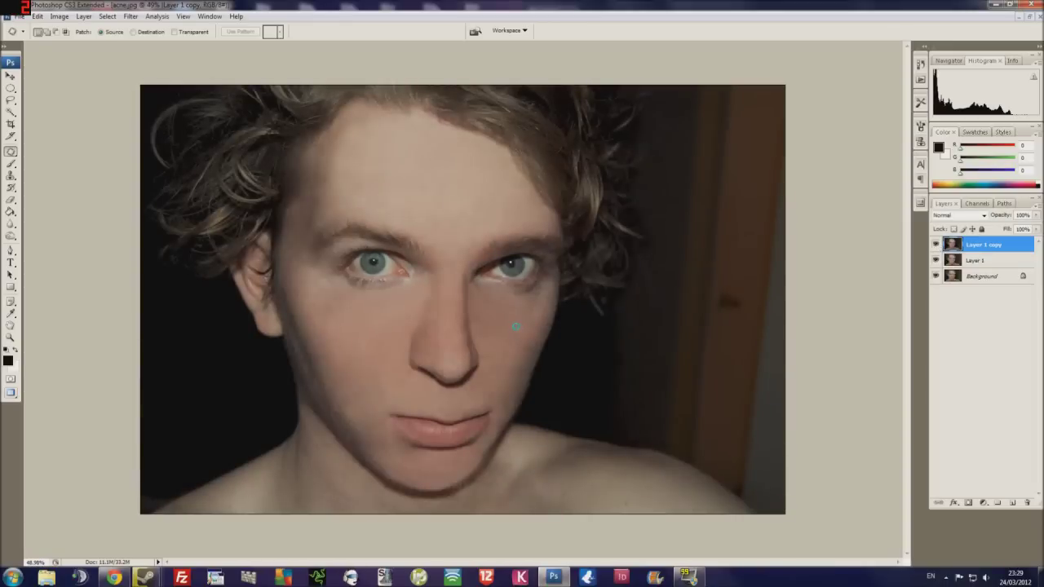
Step: Select the Dodge tool with a size-20 brush, Midtones range and 10% exposure
{"action": "key", "text": "o"}
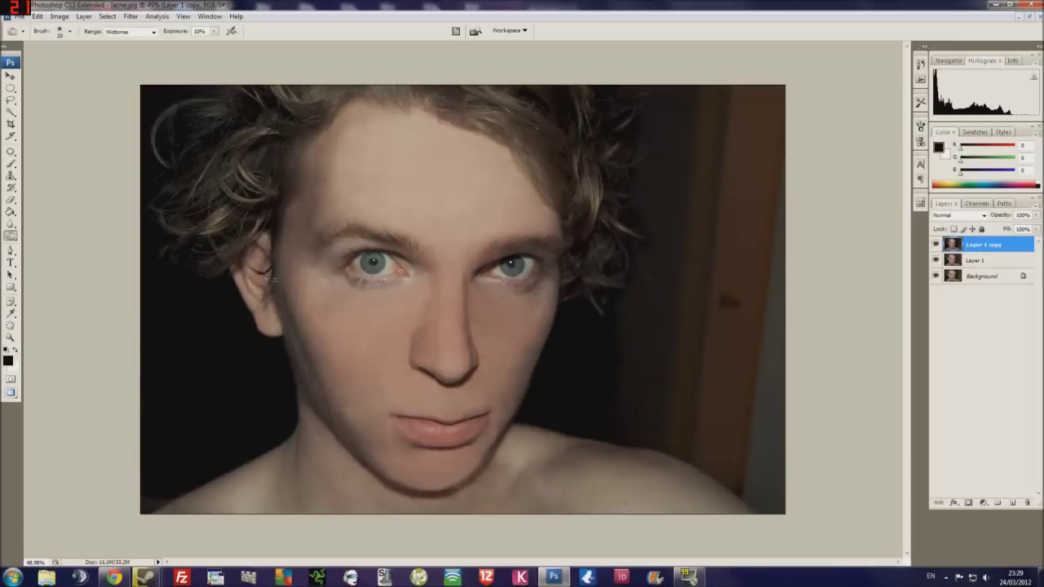